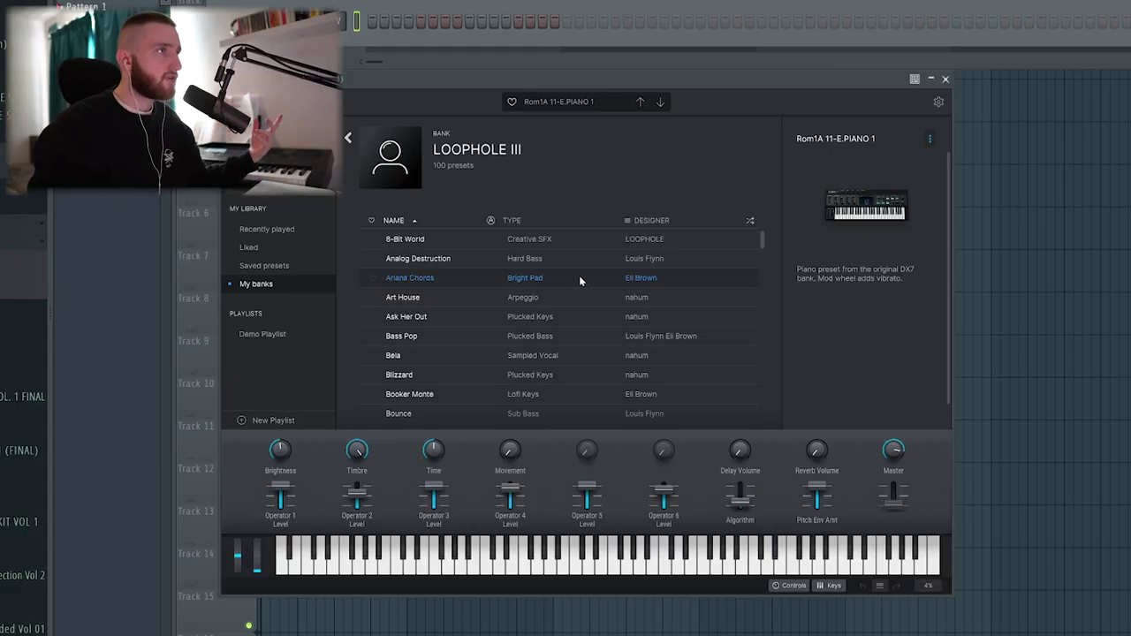
- Audition the Ariana Chords, Ask Her Out and Dreamland presets from the LOOPHOLE III bank
click(503, 277)
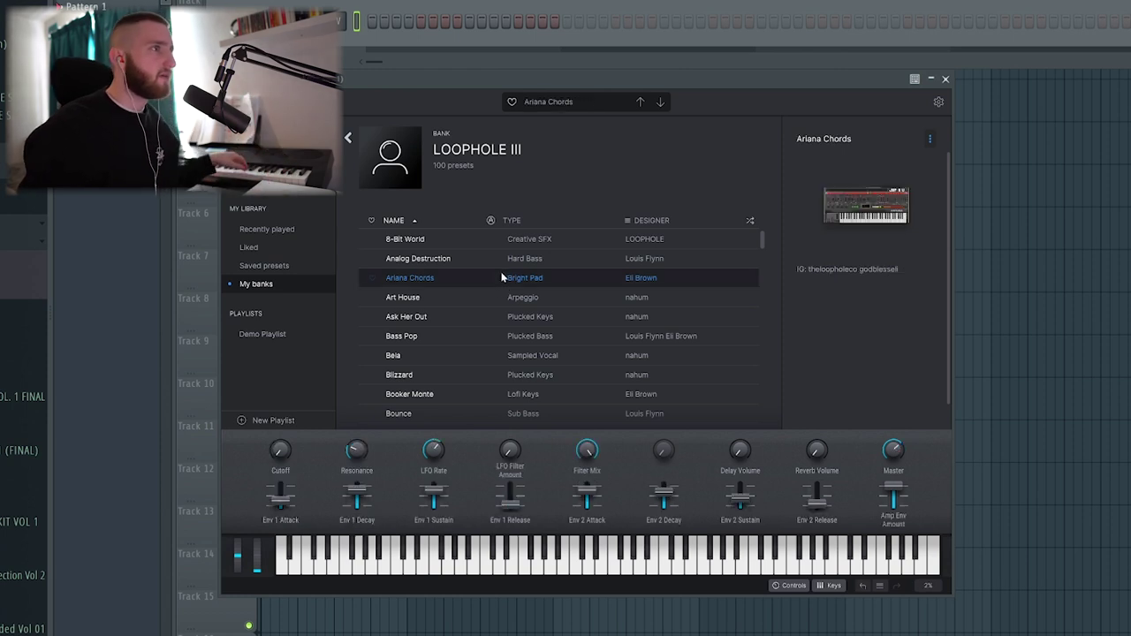
click(472, 311)
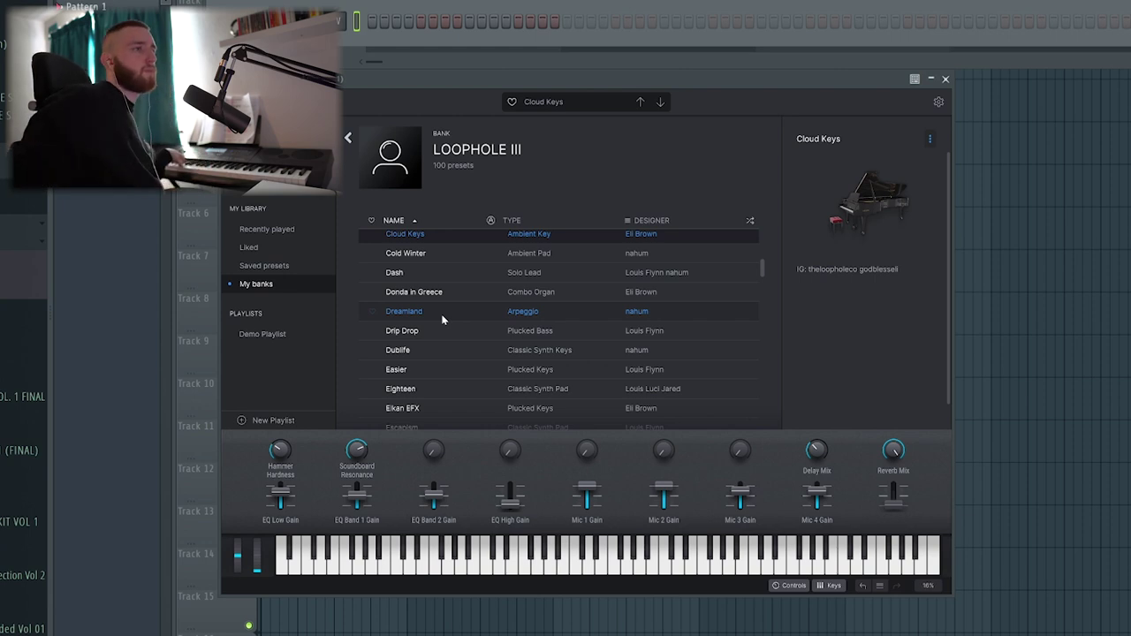
click(442, 318)
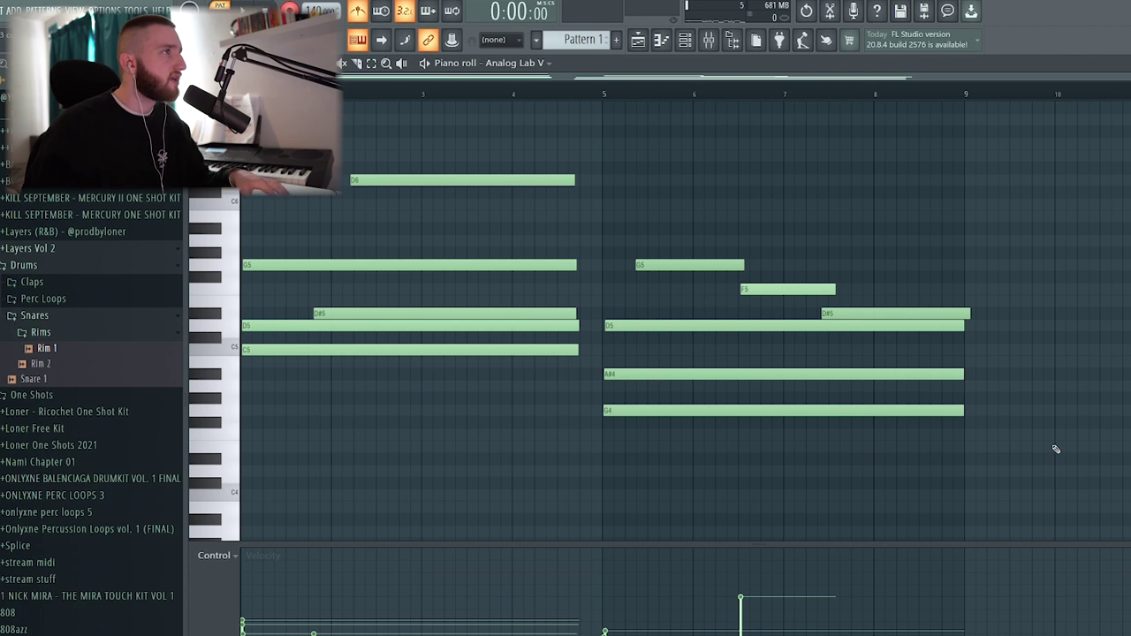
- Flip the selected piano roll notes horizontally with the preserve start times option turned off
drag(1129, 78, 692, 239)
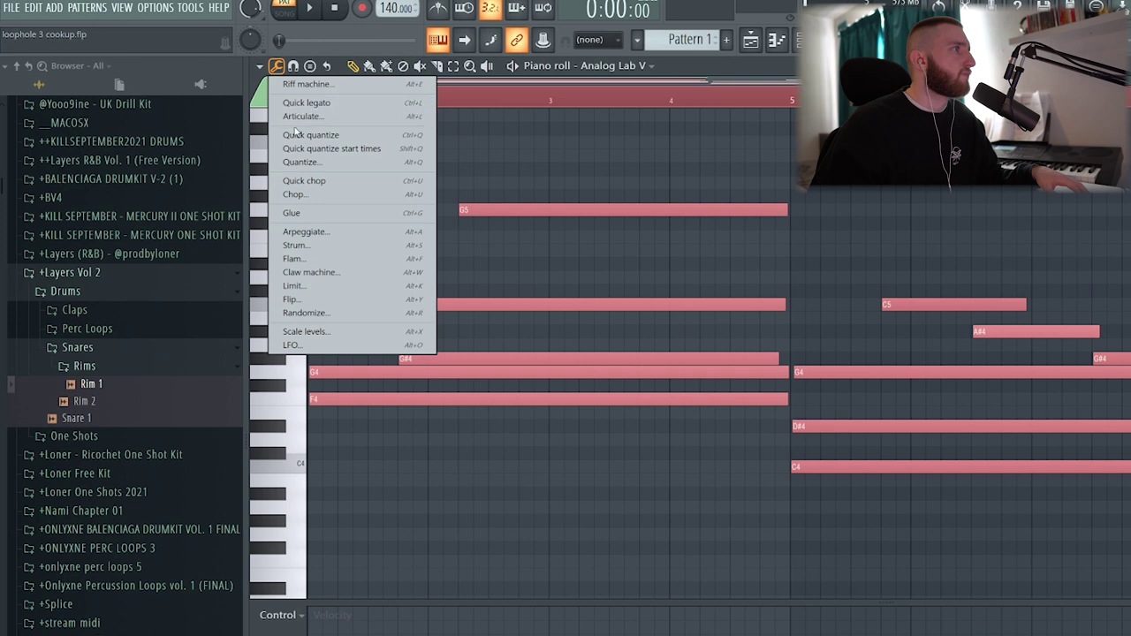
click(324, 304)
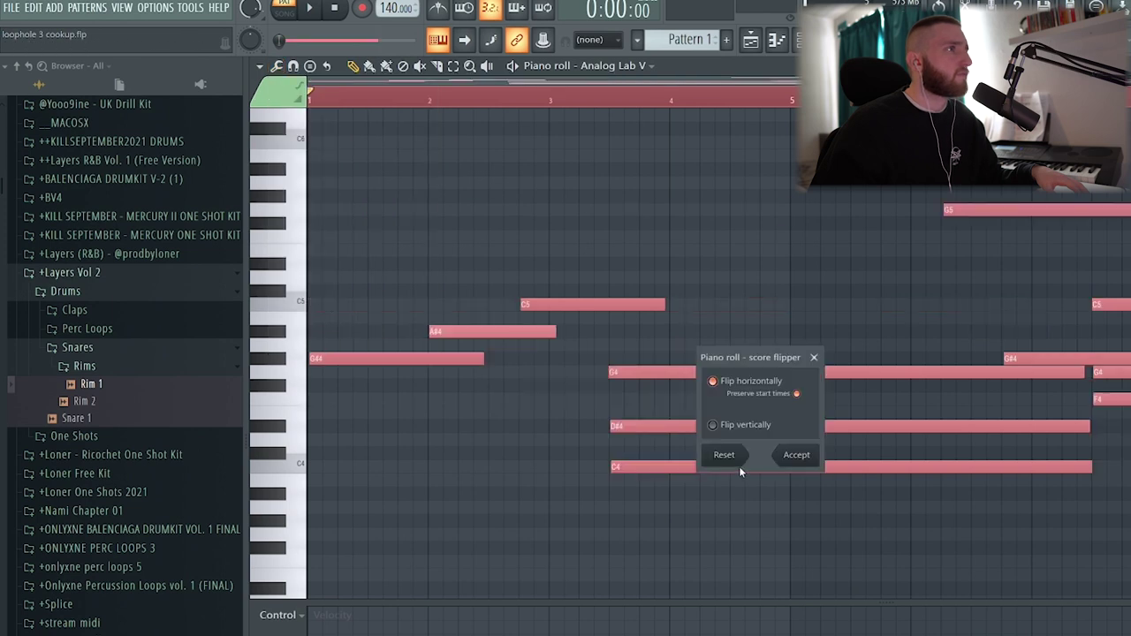
click(797, 394)
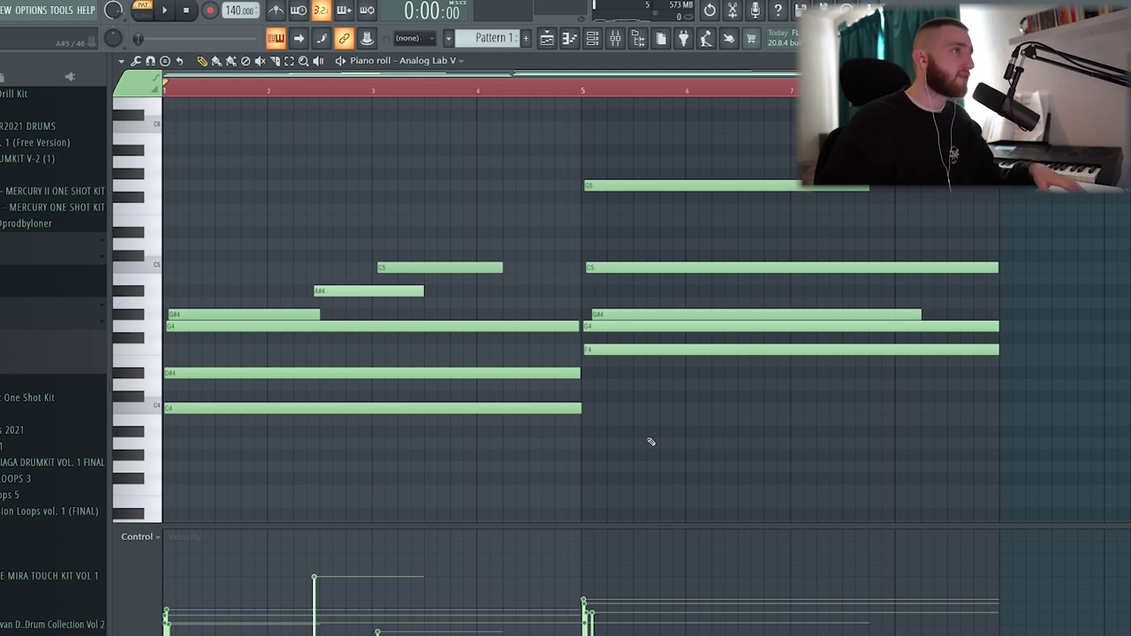
click(137, 61)
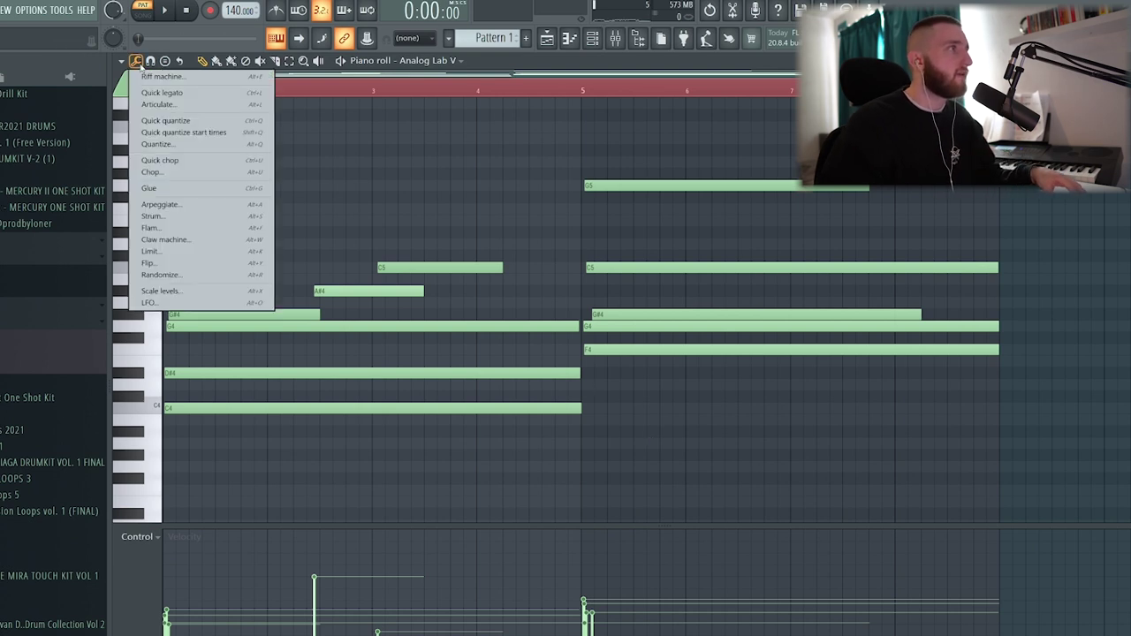
click(188, 267)
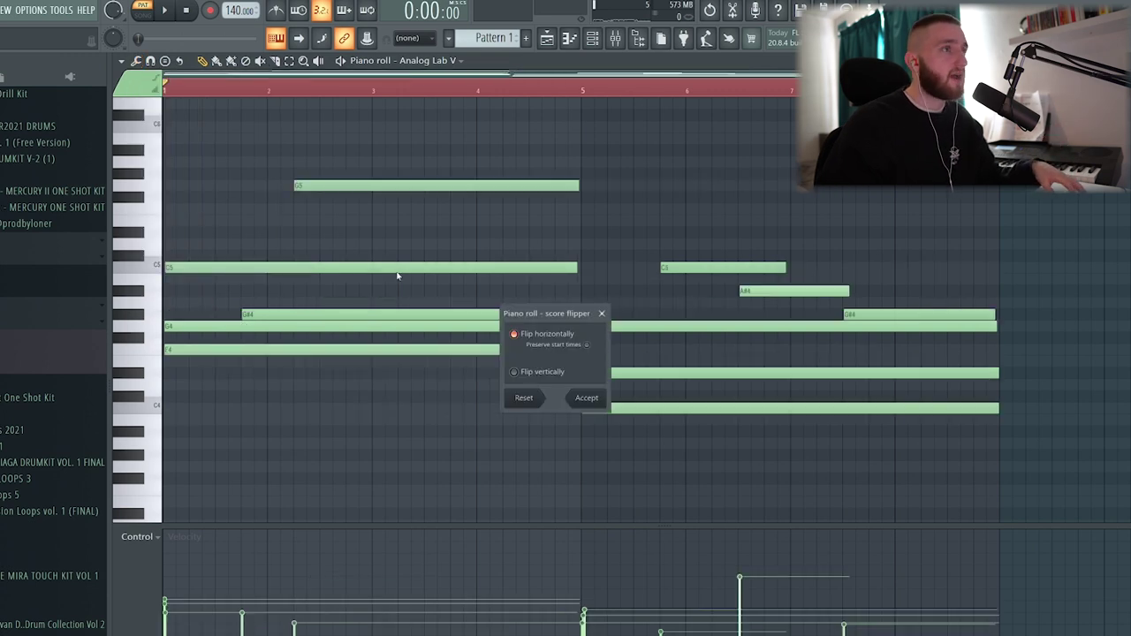
click(602, 315)
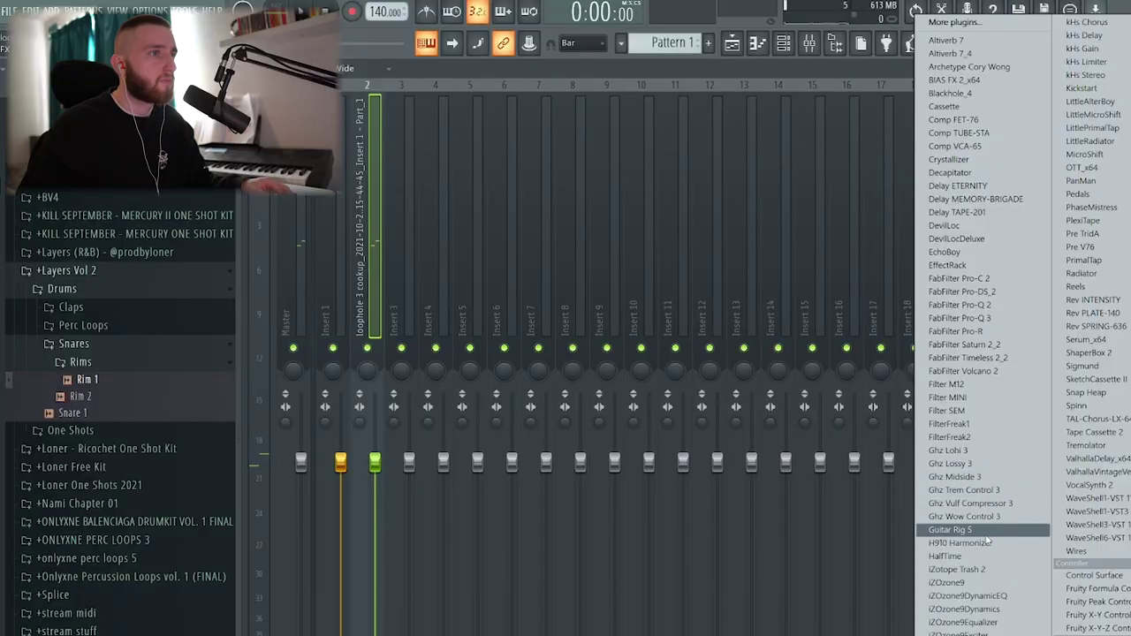
- Insert the HalfTime effect on the bounced loop's mixer track and play the loop back
click(987, 556)
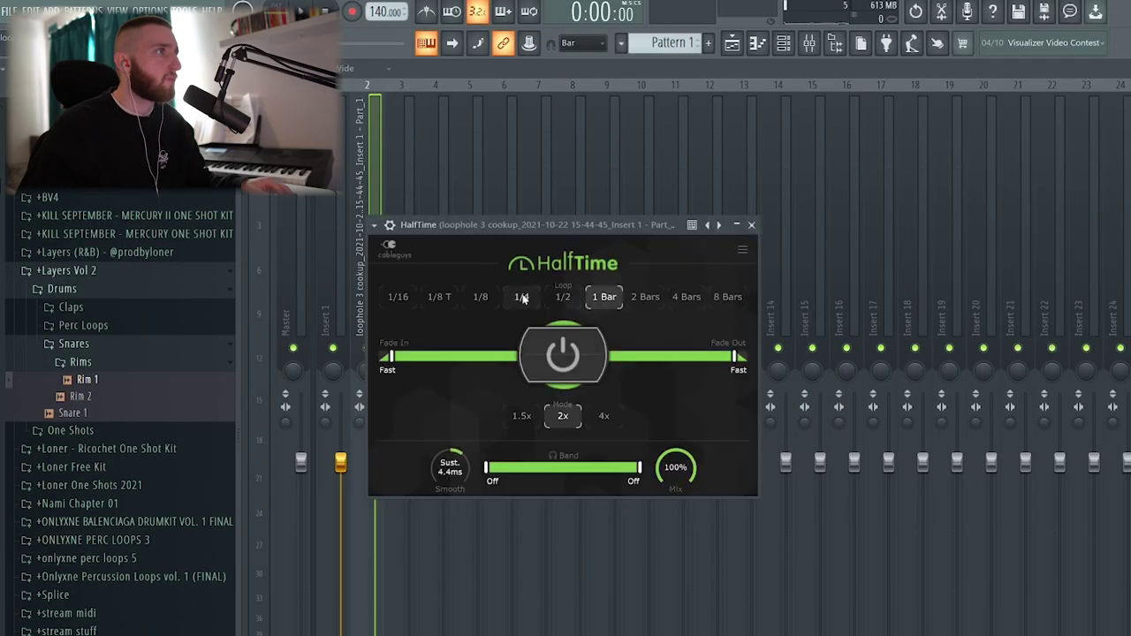
key(space)
click(751, 225)
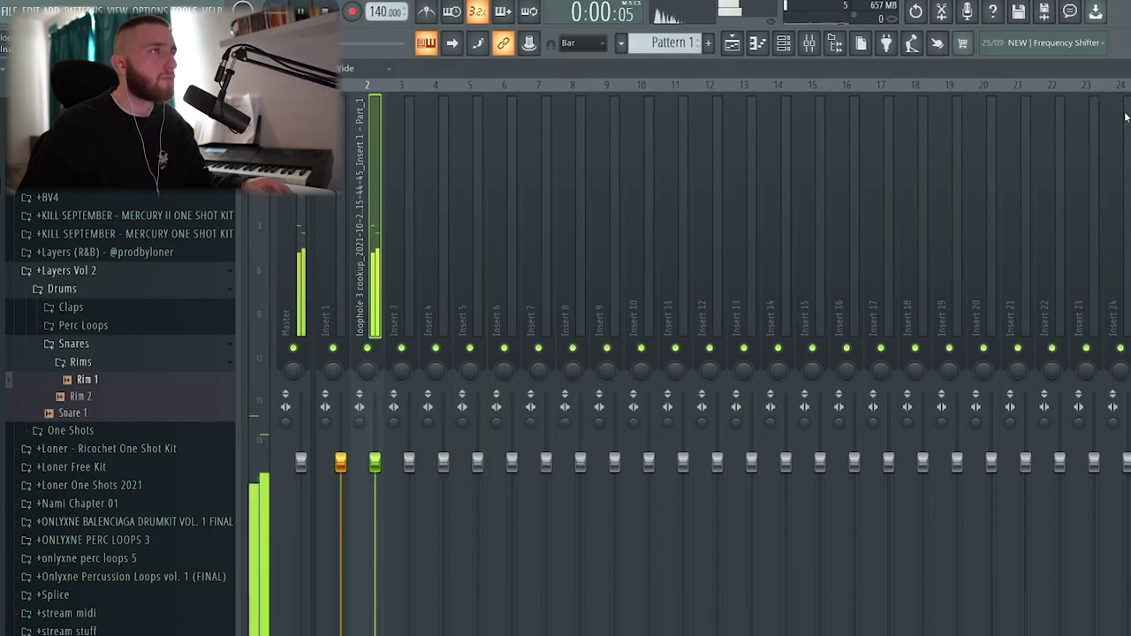
click(733, 43)
double_click(582, 201)
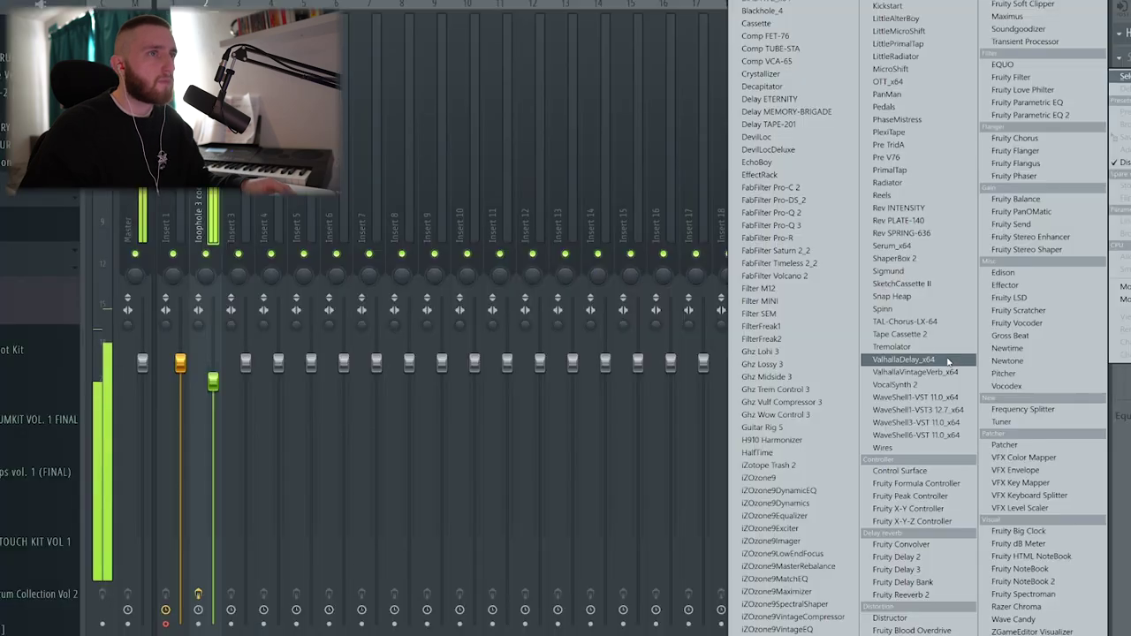
- Insert ValhallaVintageVerb on the loop's mixer track and adjust its reverb settings
click(934, 372)
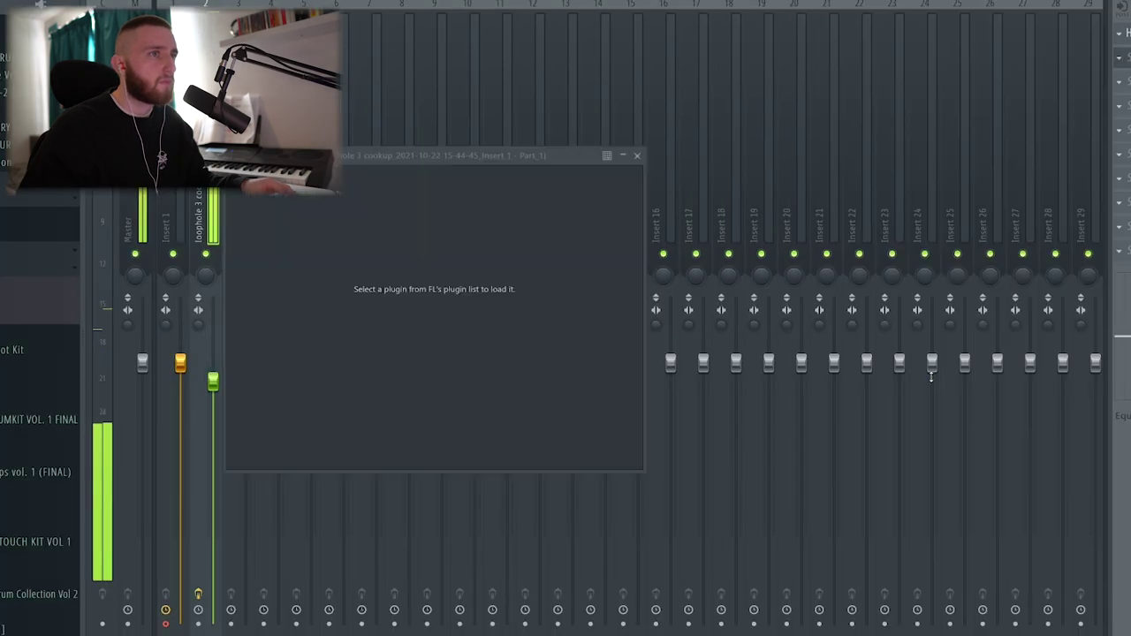
drag(375, 292, 353, 364)
drag(868, 364, 869, 349)
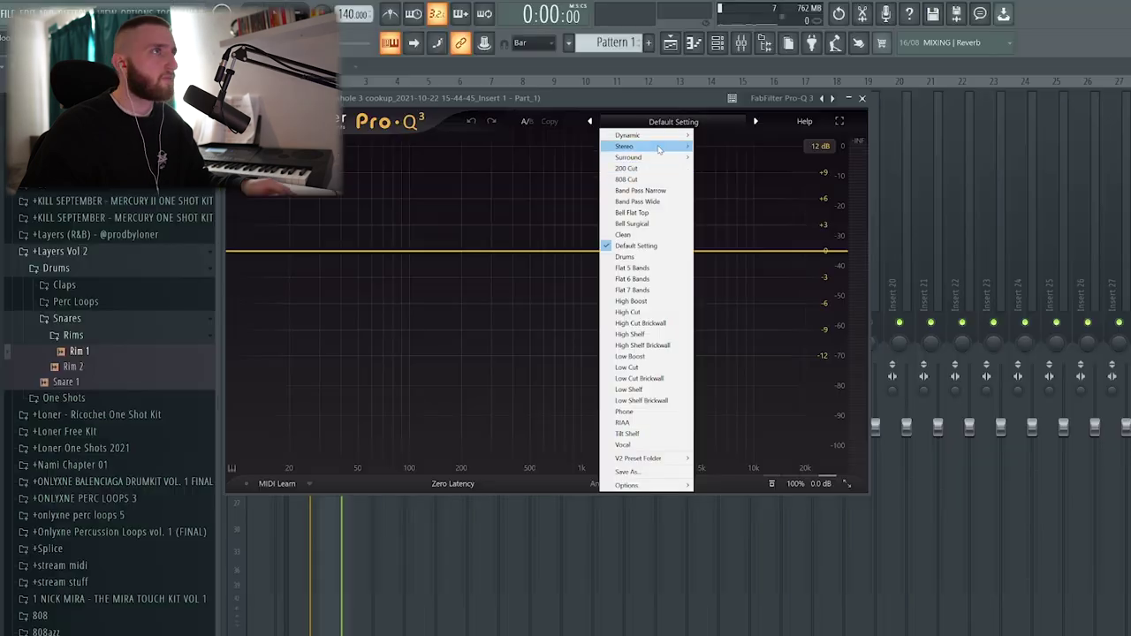
- Shape the loop in Pro-Q 3 with the 200 Cut preset, a low cut at about 116 Hz and a 1.1 dB dip near 345 Hz
click(646, 168)
mouse_move(464, 250)
key(space)
drag(480, 213, 437, 223)
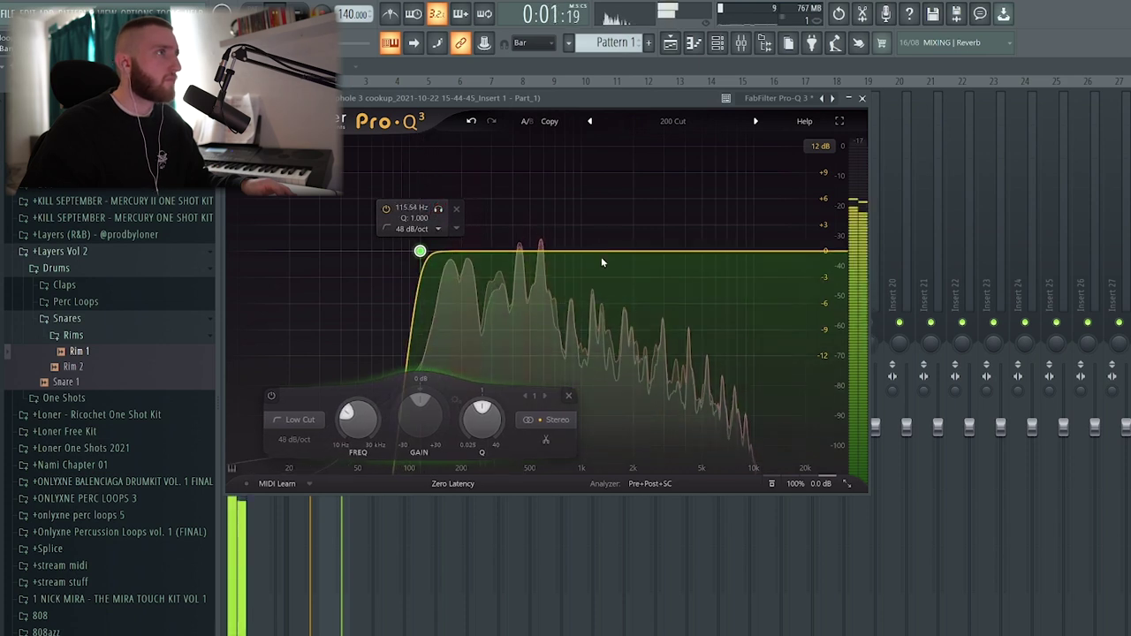
drag(528, 253, 527, 257)
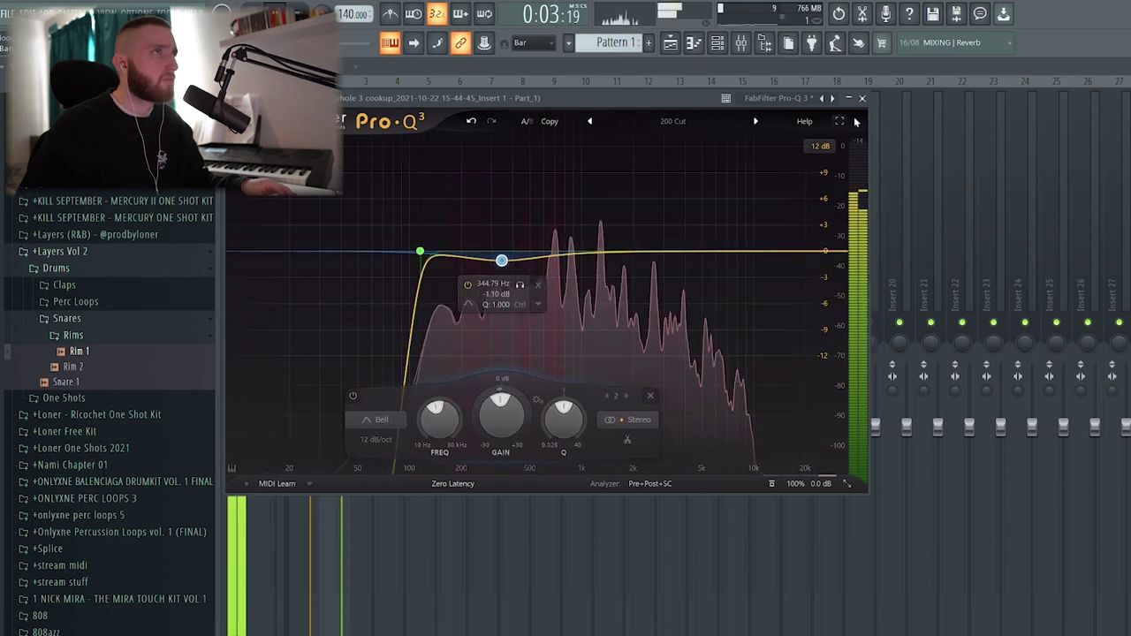
click(861, 98)
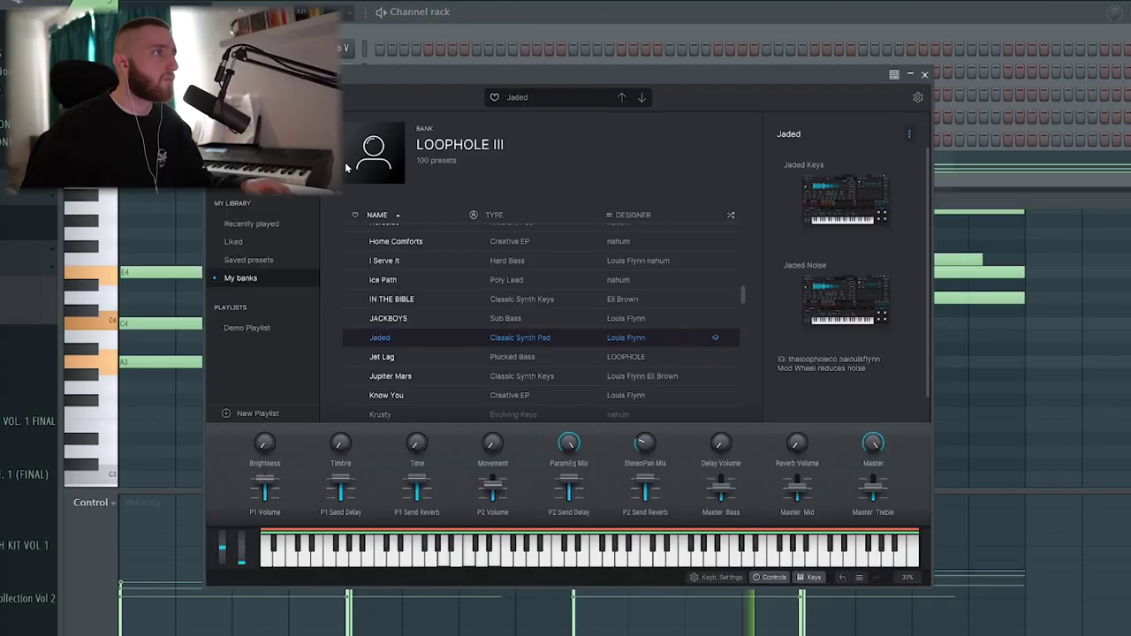
key(Up)
key(Up)
key(Up)
click(539, 340)
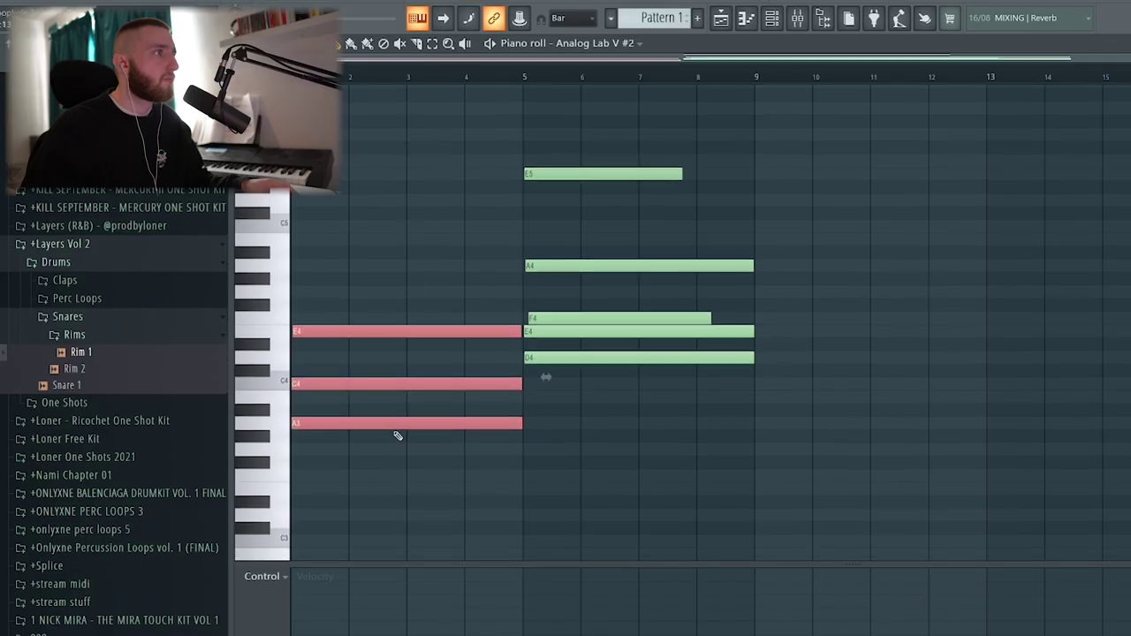
- Swap the two chords in the piano roll so the A3–C4–E4 chord starts at bar 5 and the other at bar 1, and play them
drag(395, 426, 860, 423)
ctrl+drag(952, 467, 545, 118)
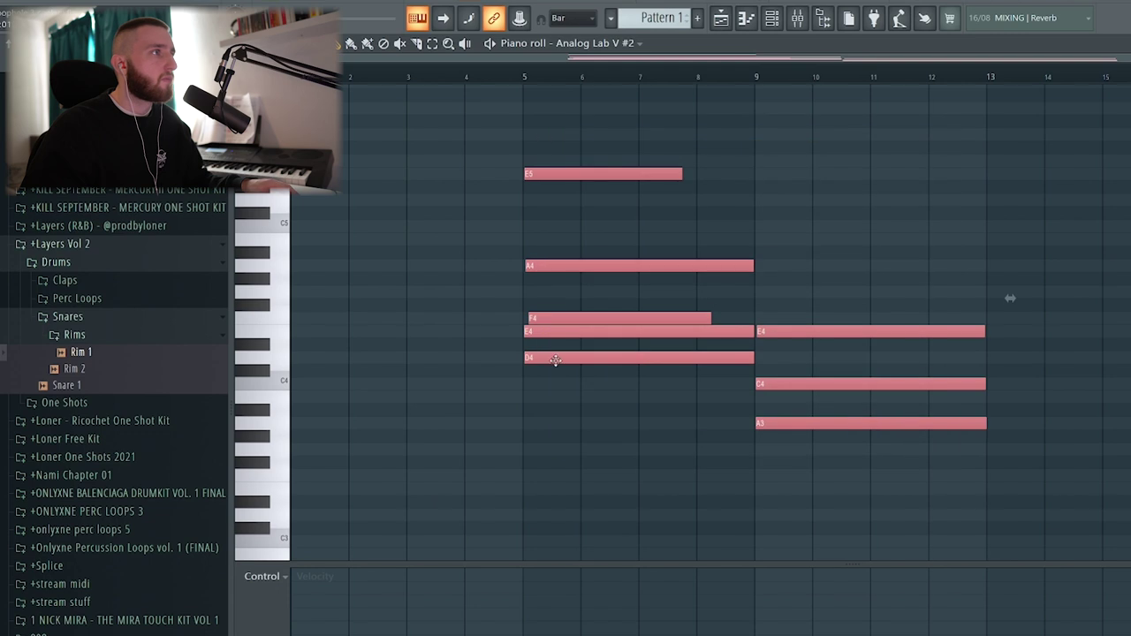
drag(555, 359, 322, 359)
key(space)
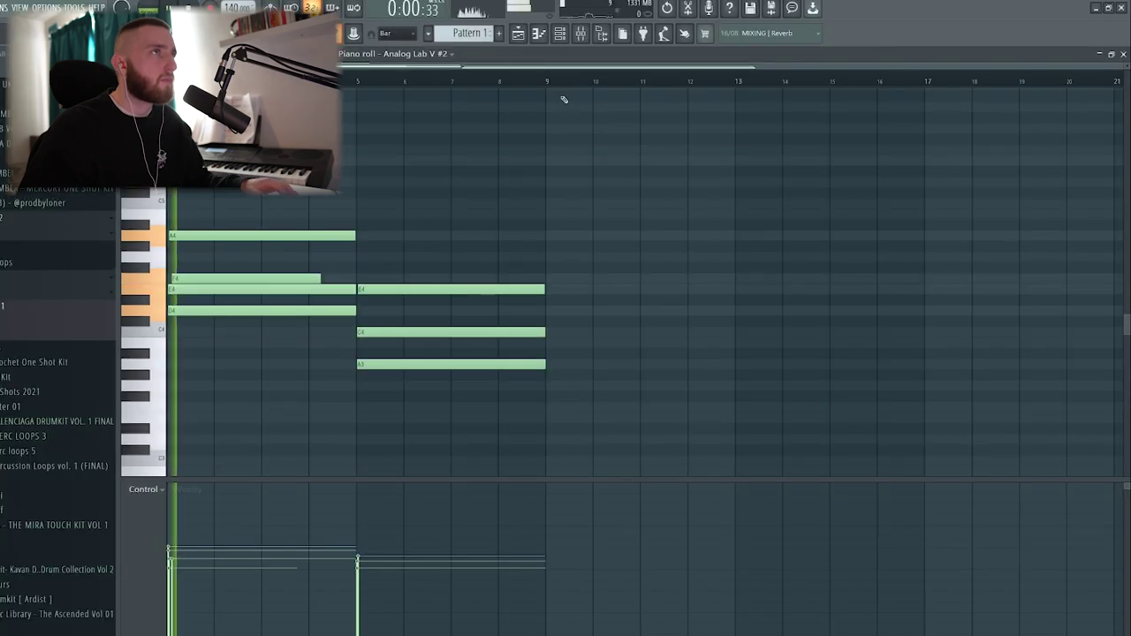
- Raise the low cut to about 662 Hz and add a high cut near 20 kHz in the loop track's Pro-Q 3
click(798, 17)
click(230, 234)
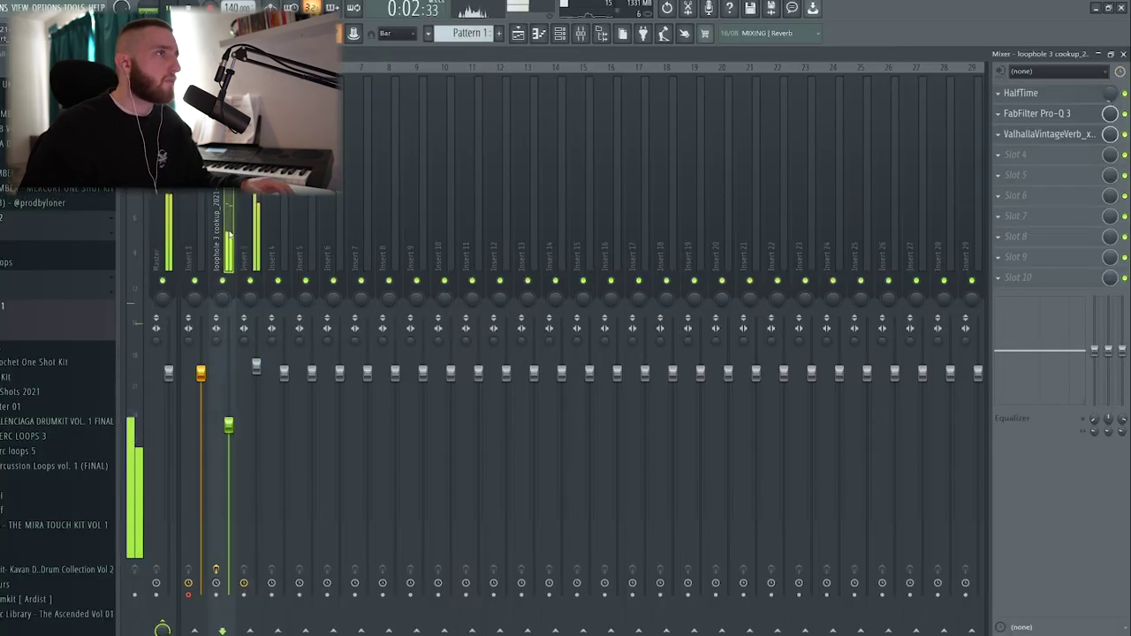
click(1061, 115)
mouse_move(504, 220)
drag(518, 182, 664, 185)
mouse_move(348, 217)
drag(368, 182, 429, 182)
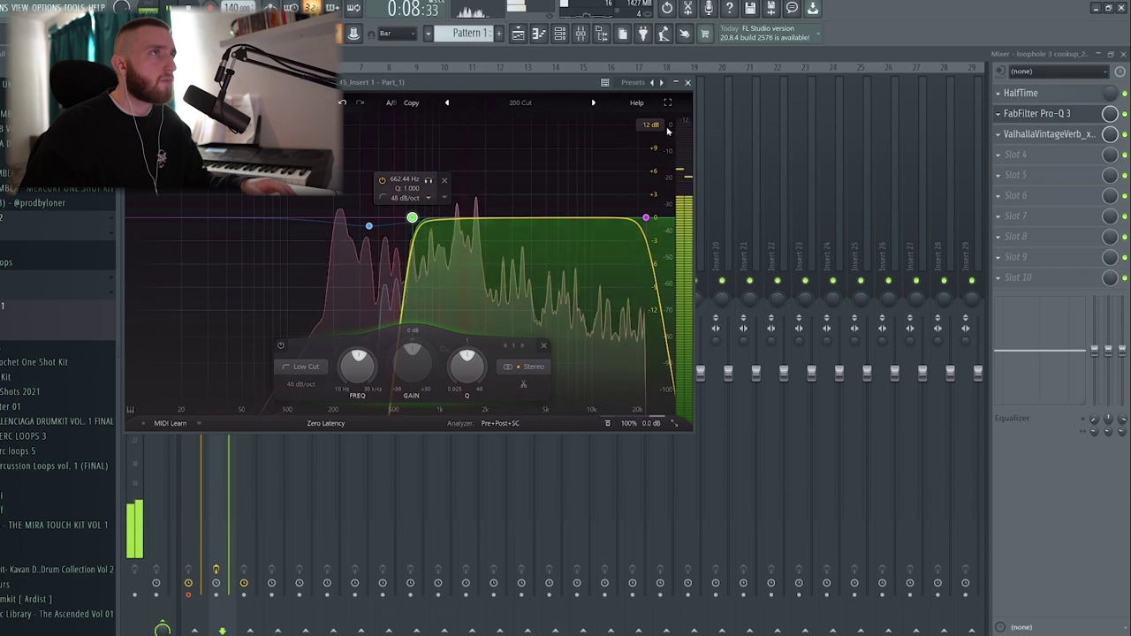
click(689, 82)
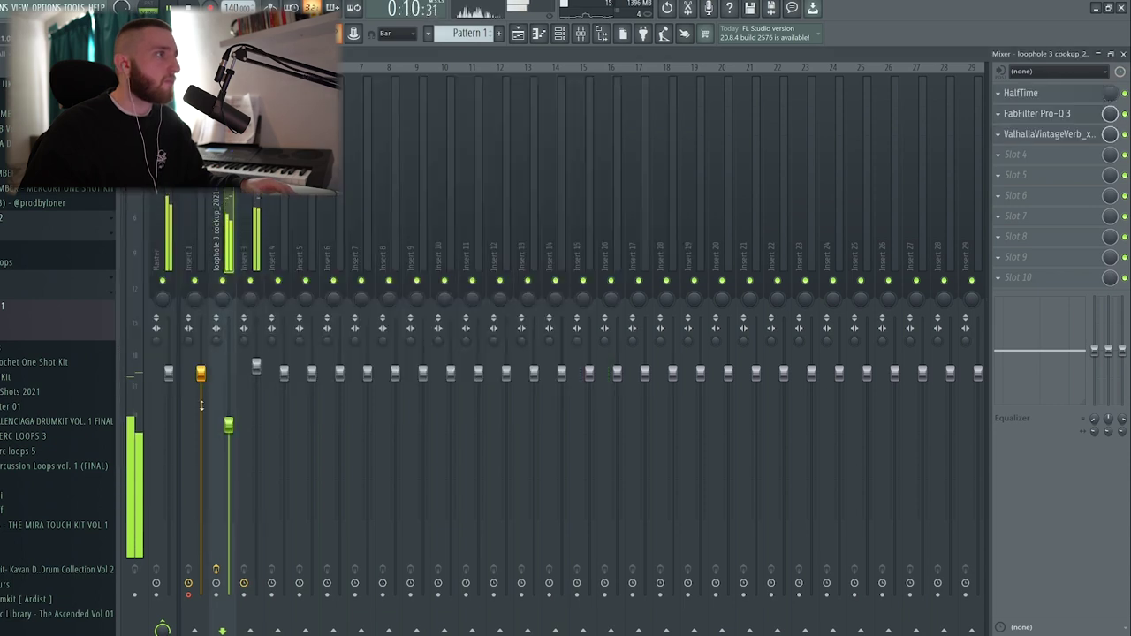
- Transpose the Analog Lab V #2 chord notes up three semitones
click(261, 338)
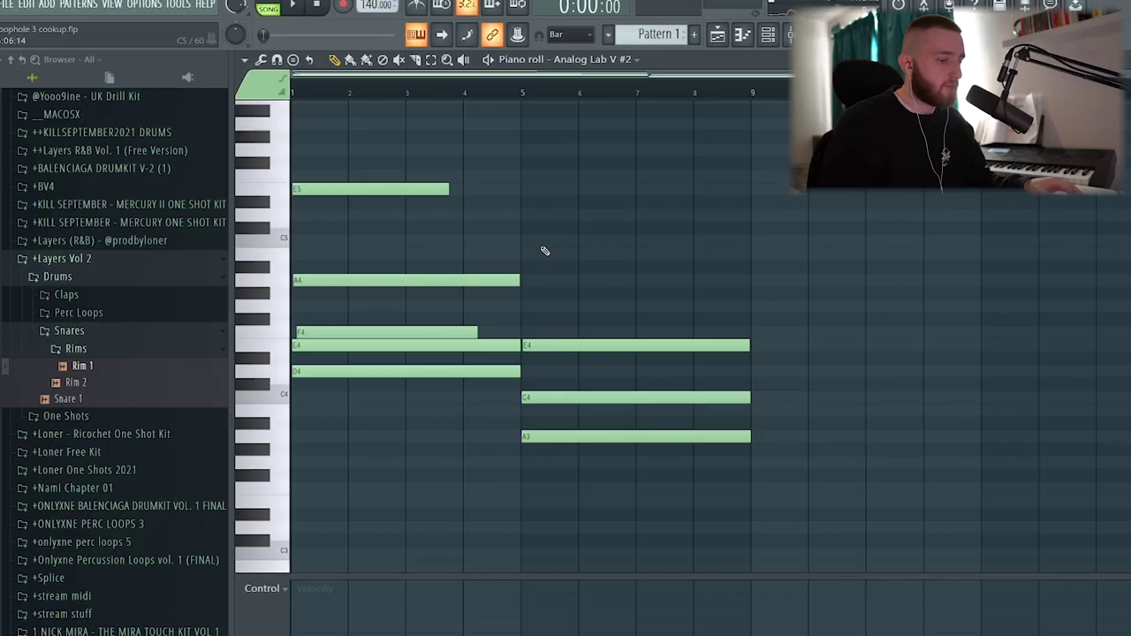
key(Up)
key(Up)
key(Up)
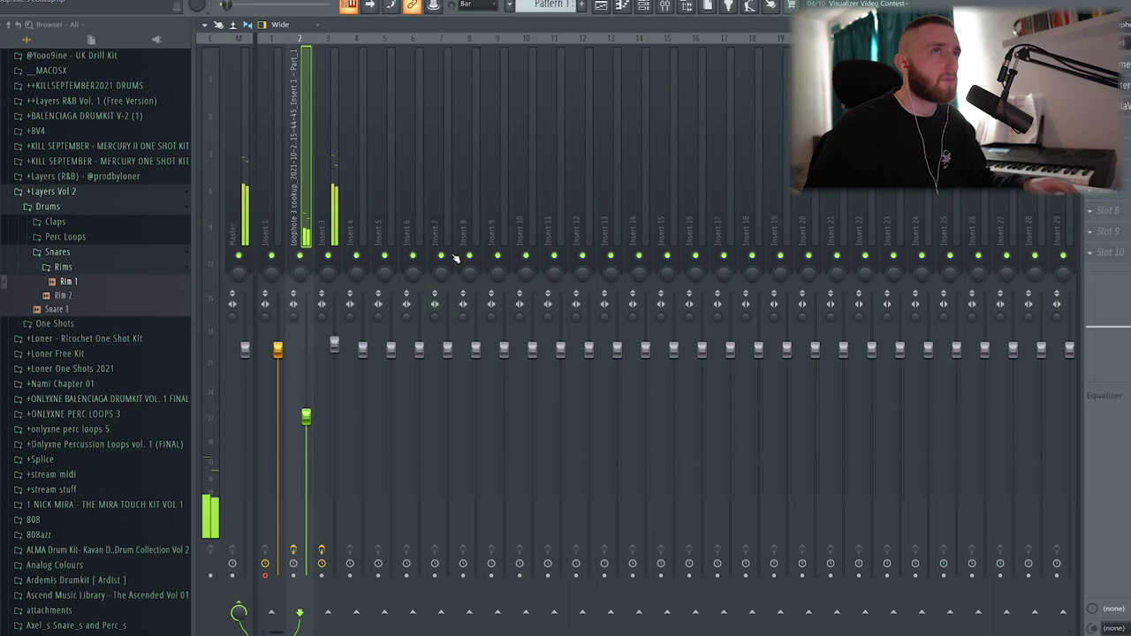
- Balance the mixer by raising the Insert 3 level, panning the loop track 21% right and lowering its level slightly
click(330, 227)
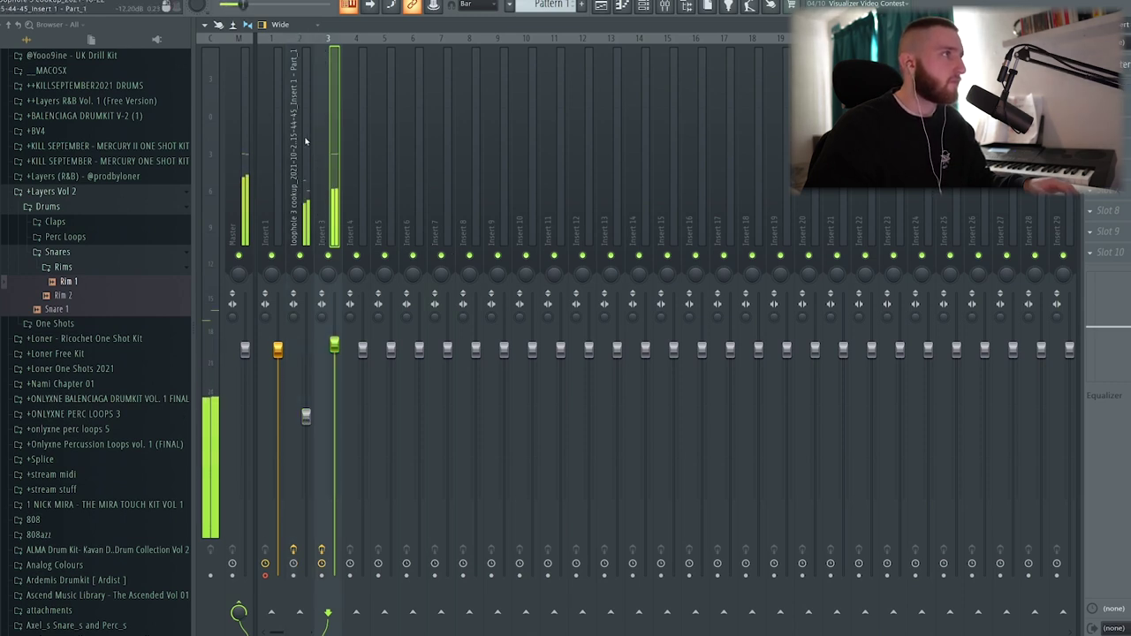
click(307, 146)
click(320, 146)
click(309, 155)
drag(334, 345, 334, 330)
click(294, 292)
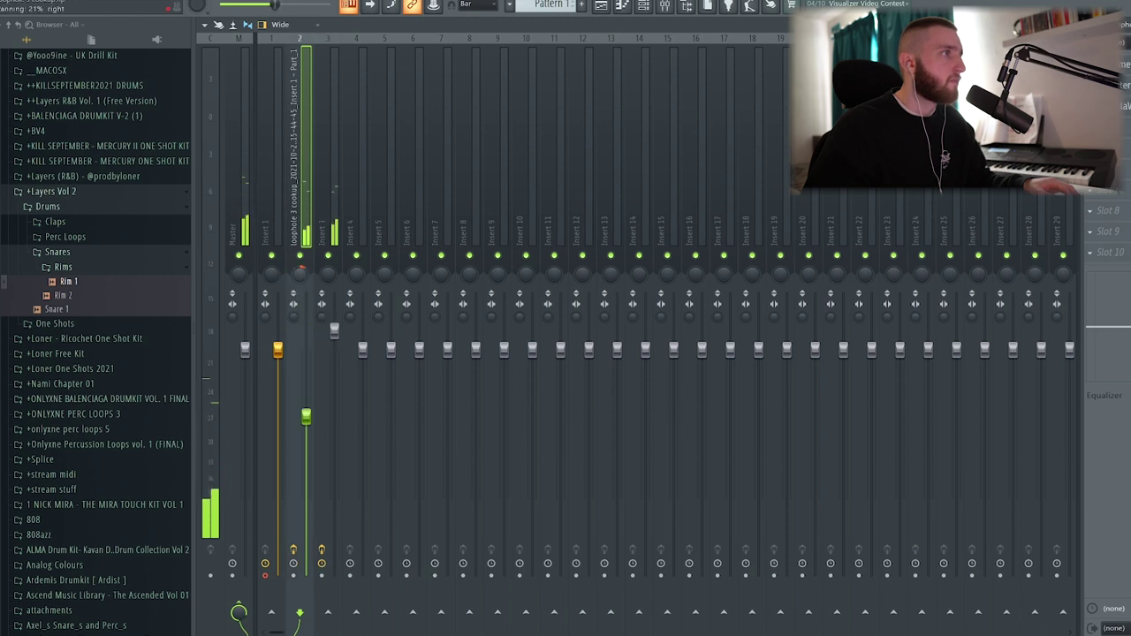
drag(314, 429, 307, 420)
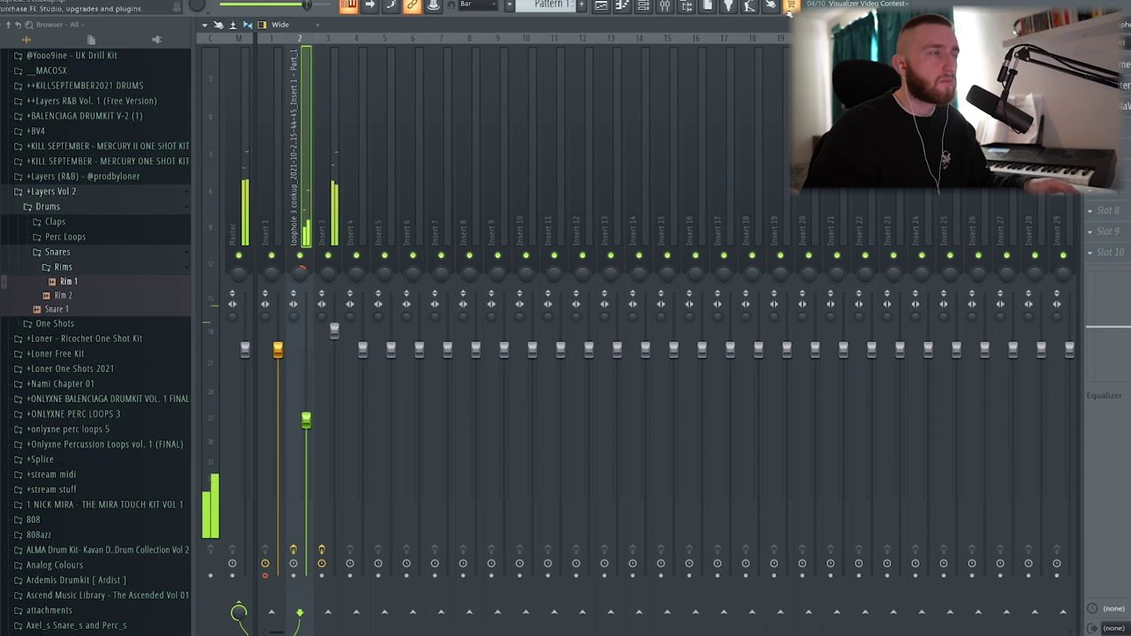
- Add Crystallizer to the soloed loop track and switch to its previous preset
click(318, 216)
click(319, 364)
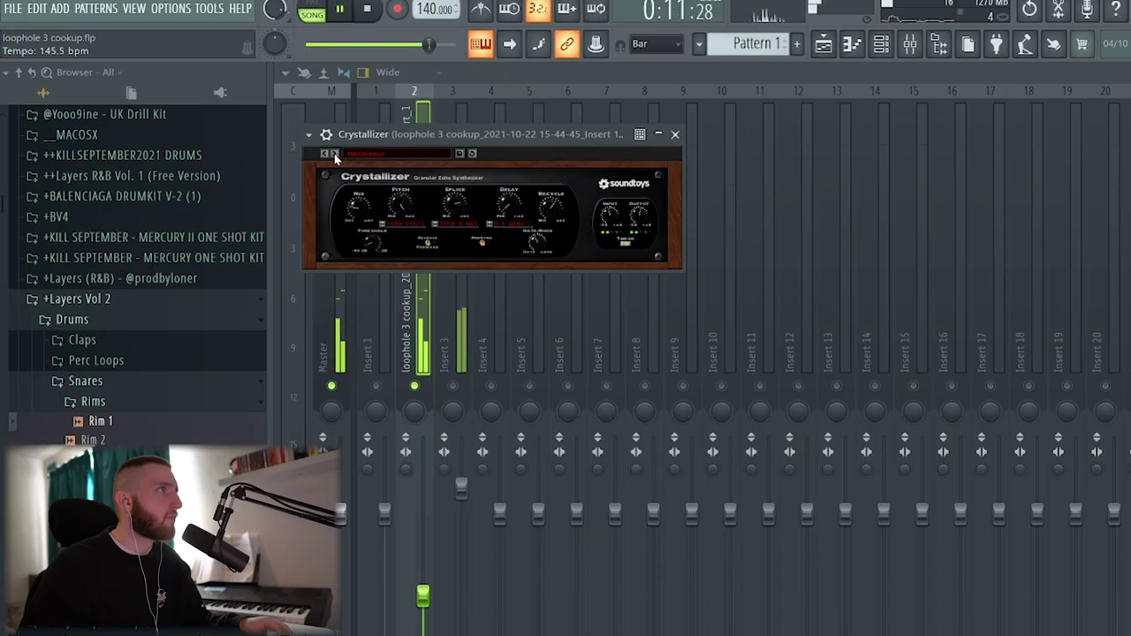
click(326, 156)
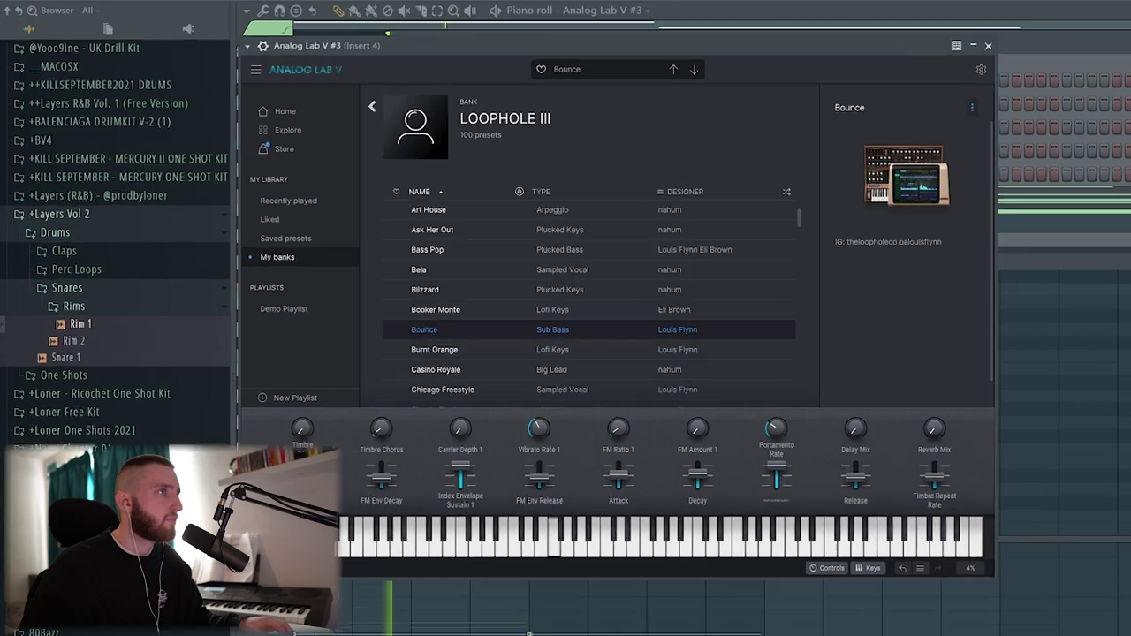
- Lower the Analog Lab V #3 bass notes by octaves and play them with the chords
key(Escape)
key(ctrl+Down)
key(ctrl+Down)
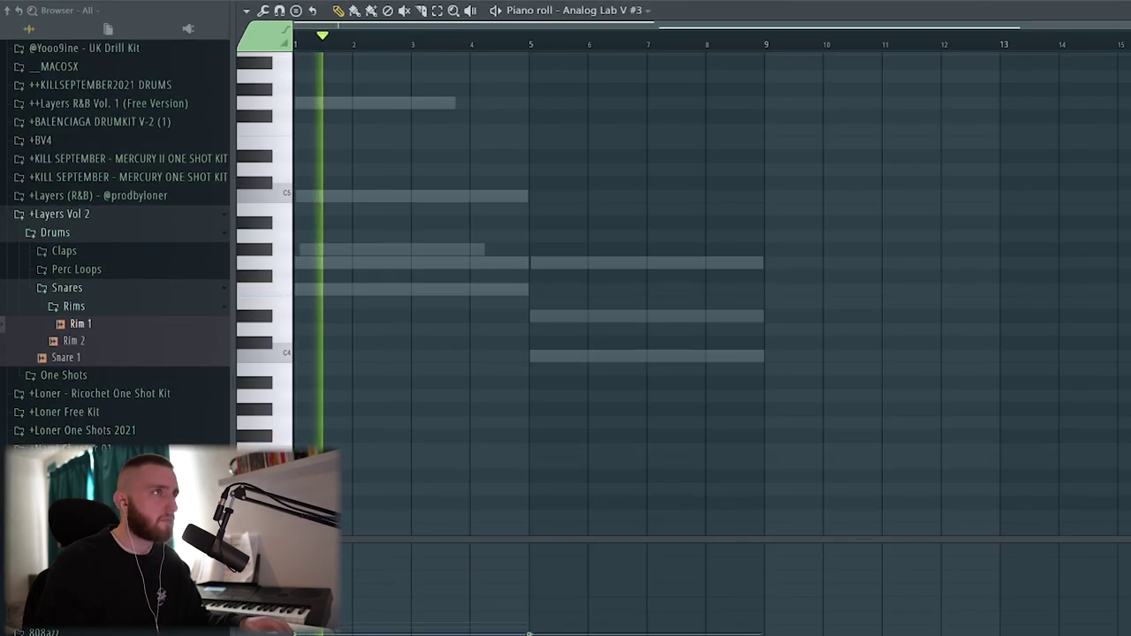
key(space)
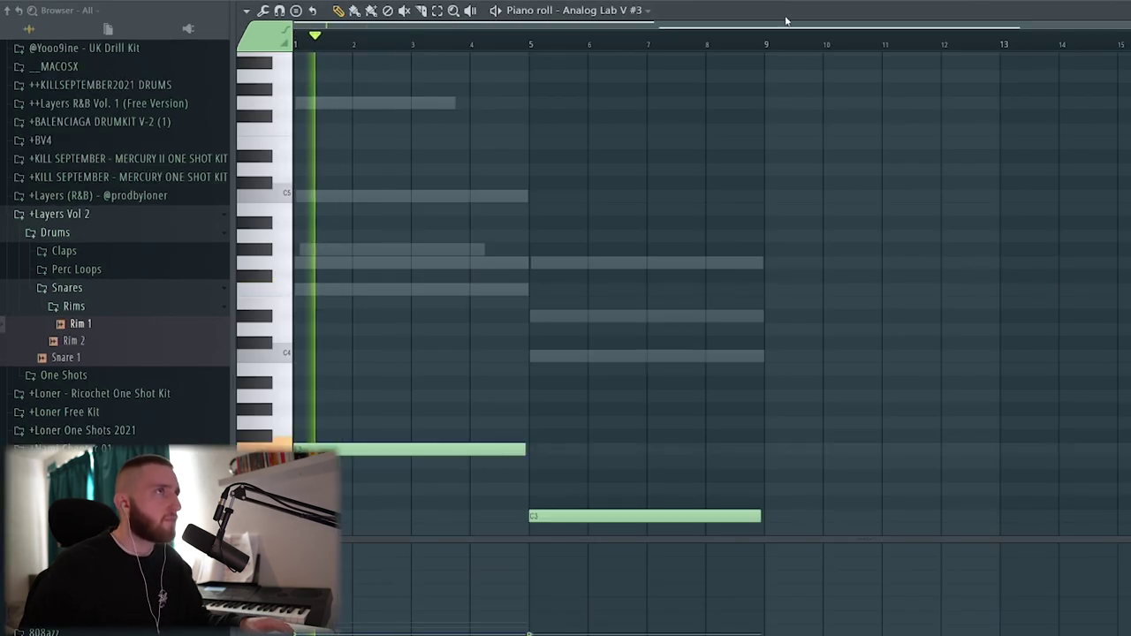
- Audition the I Serve It preset for Analog Lab V #3, load JACKBOYS instead, and raise the bass notes one octave
click(784, 3)
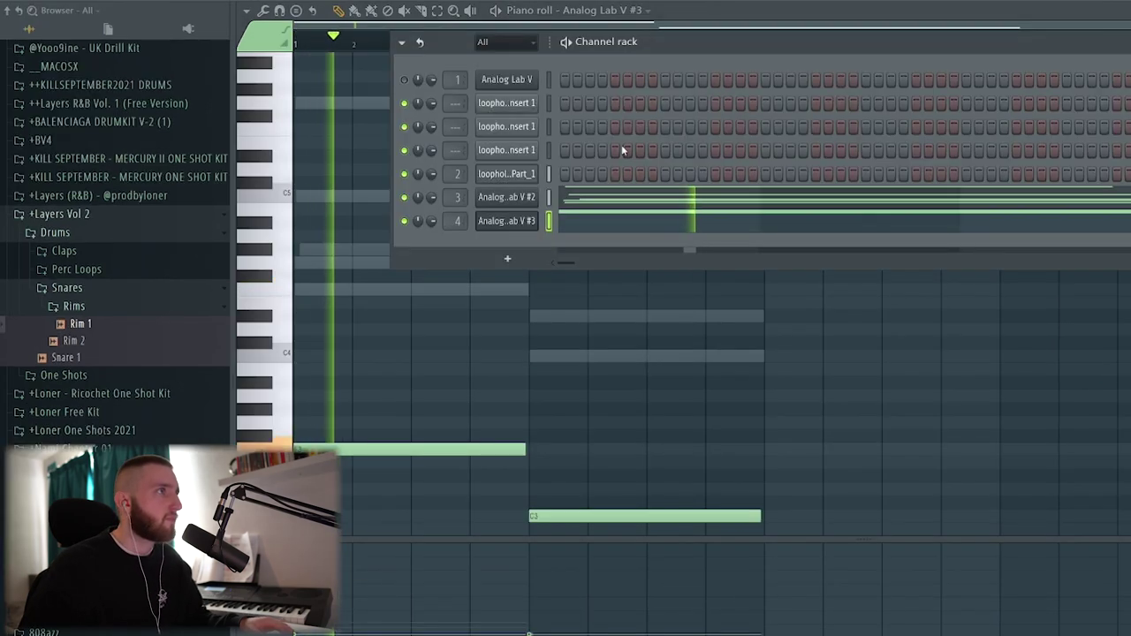
click(522, 224)
scroll(540, 316, down, 1)
scroll(540, 314, down, 5)
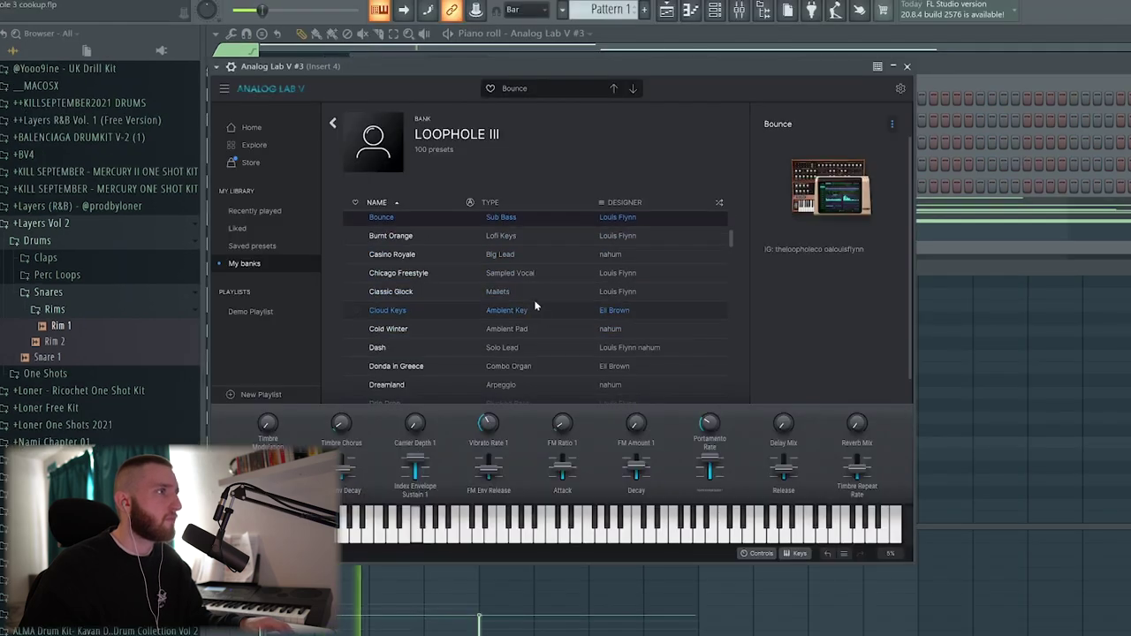
scroll(538, 310, down, 3)
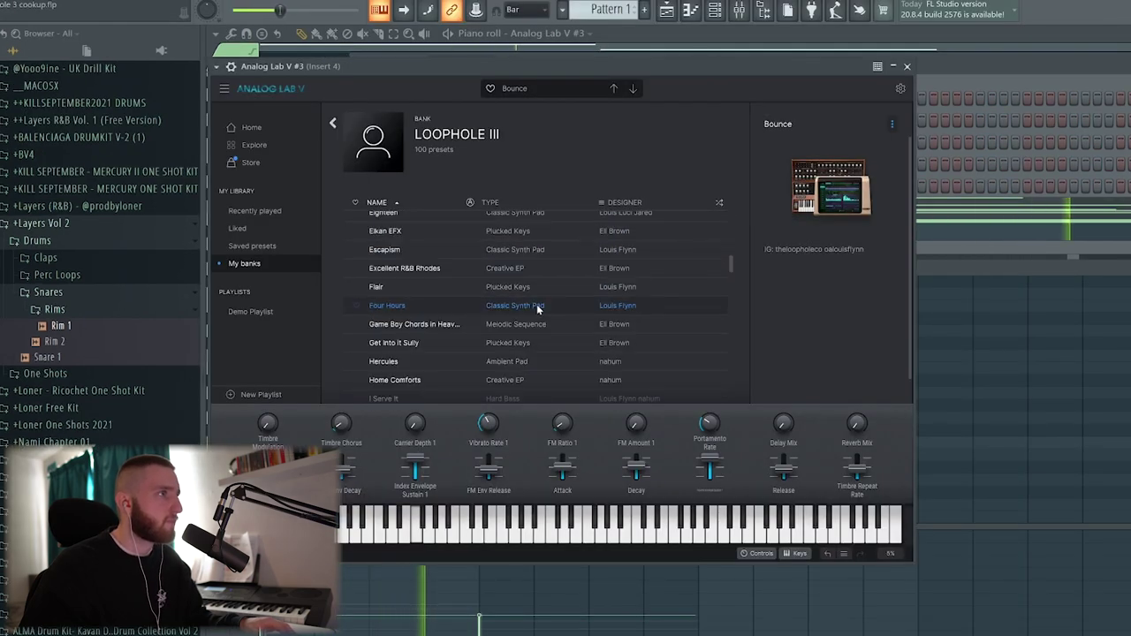
click(538, 322)
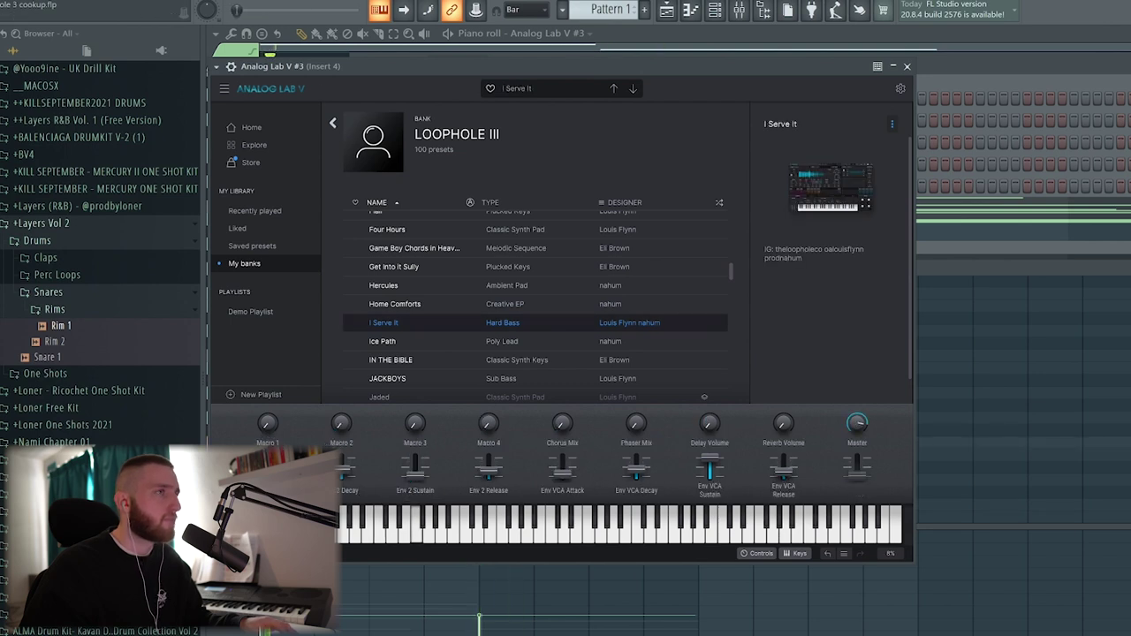
scroll(518, 303, down, 1)
click(521, 307)
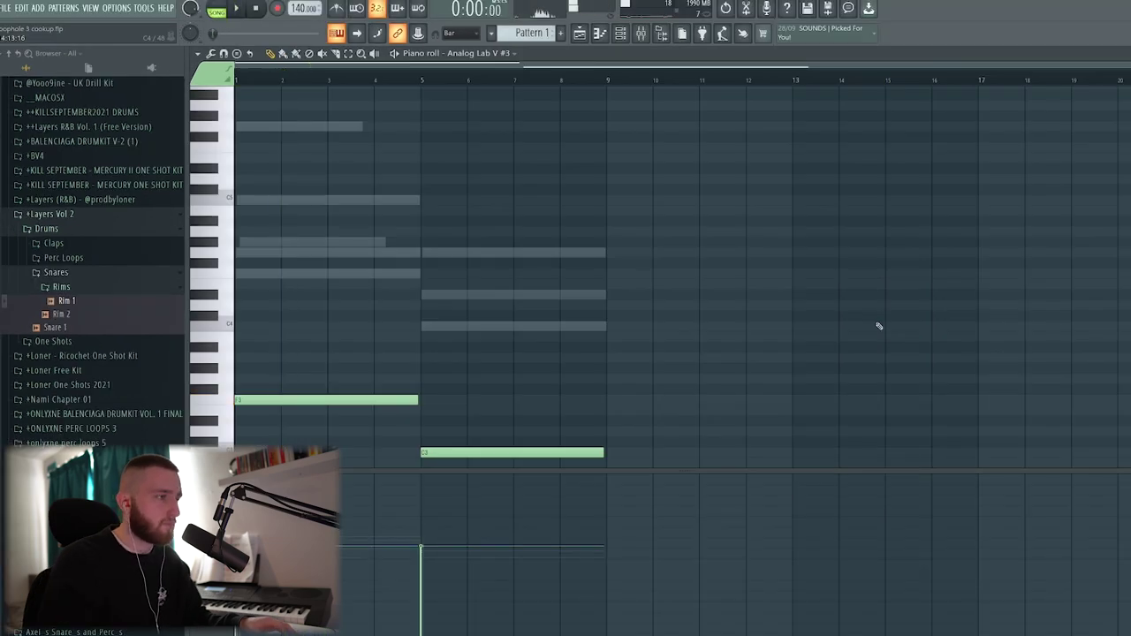
key(shift+Up)
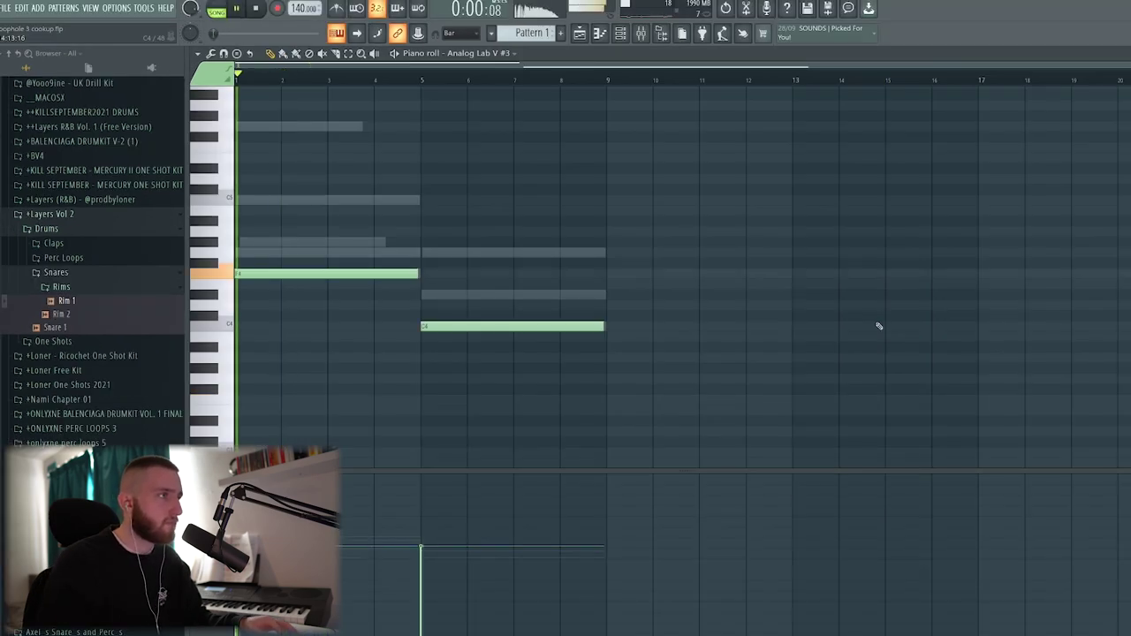
- Check the FabFilter Pro-Q 3 low cut on Insert 3, and lower the Insert 3 level slightly and the loop track's volume to 60%
key(F9)
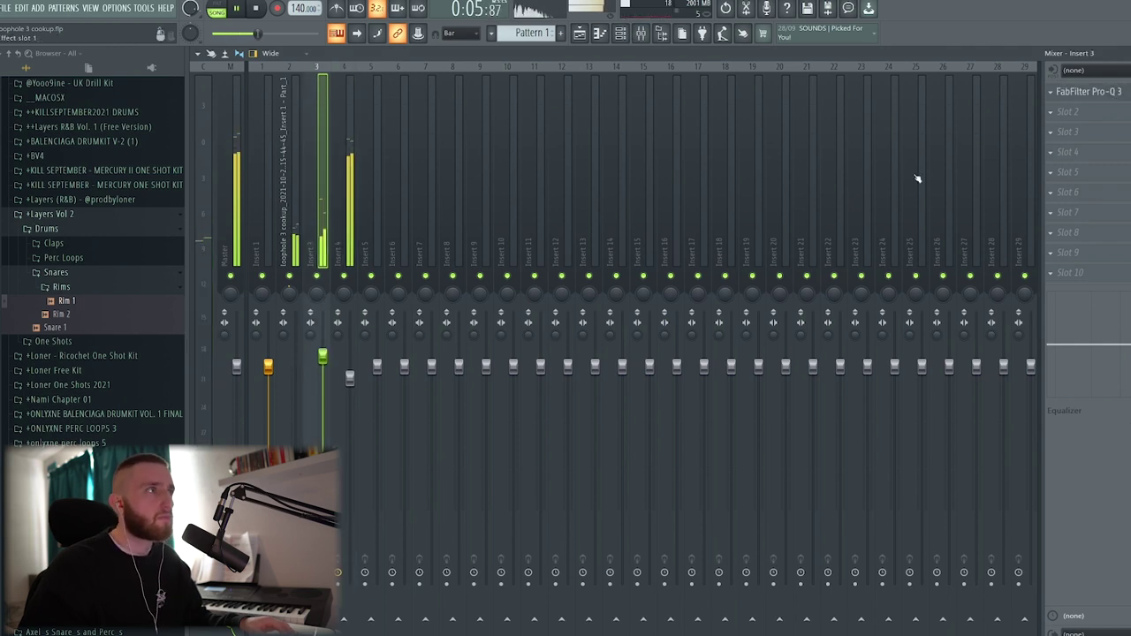
click(1088, 91)
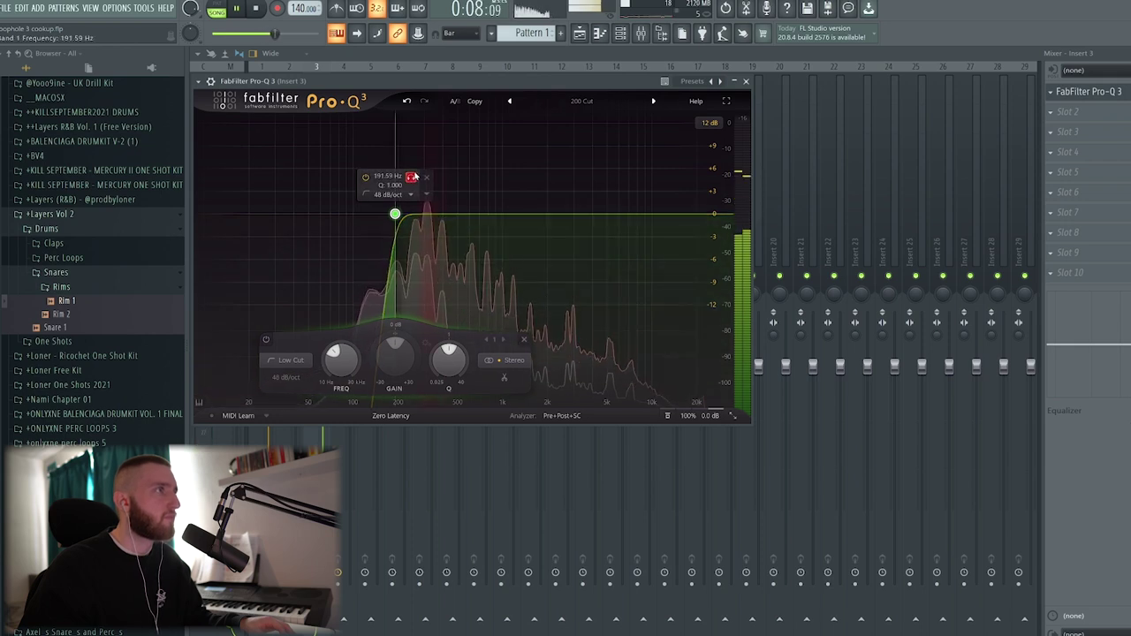
click(746, 81)
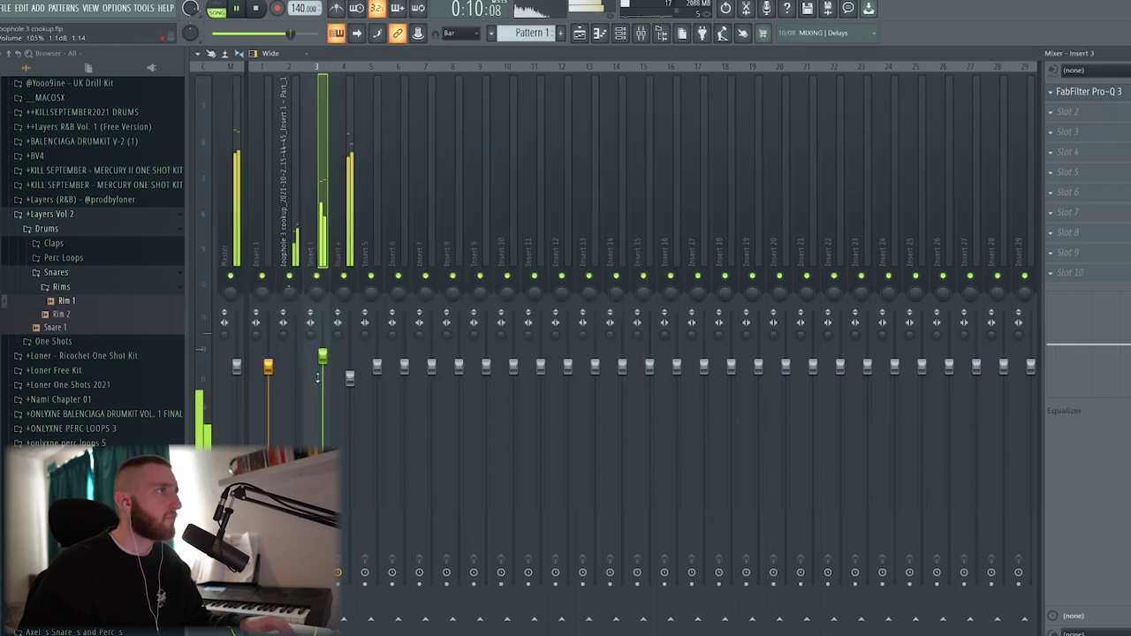
click(297, 228)
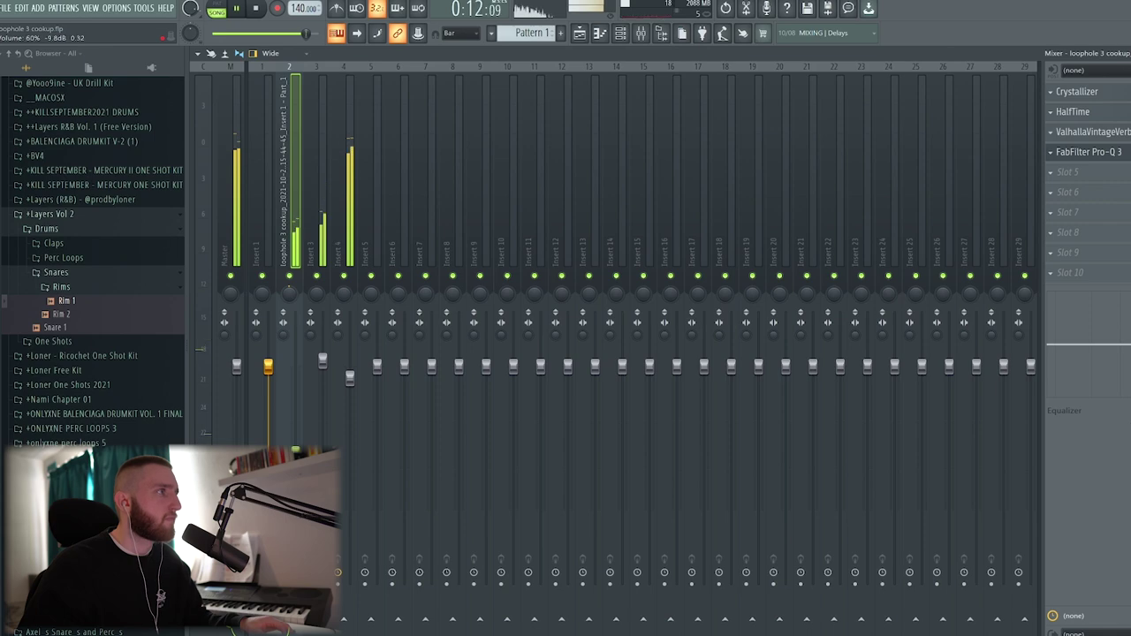
click(1039, 192)
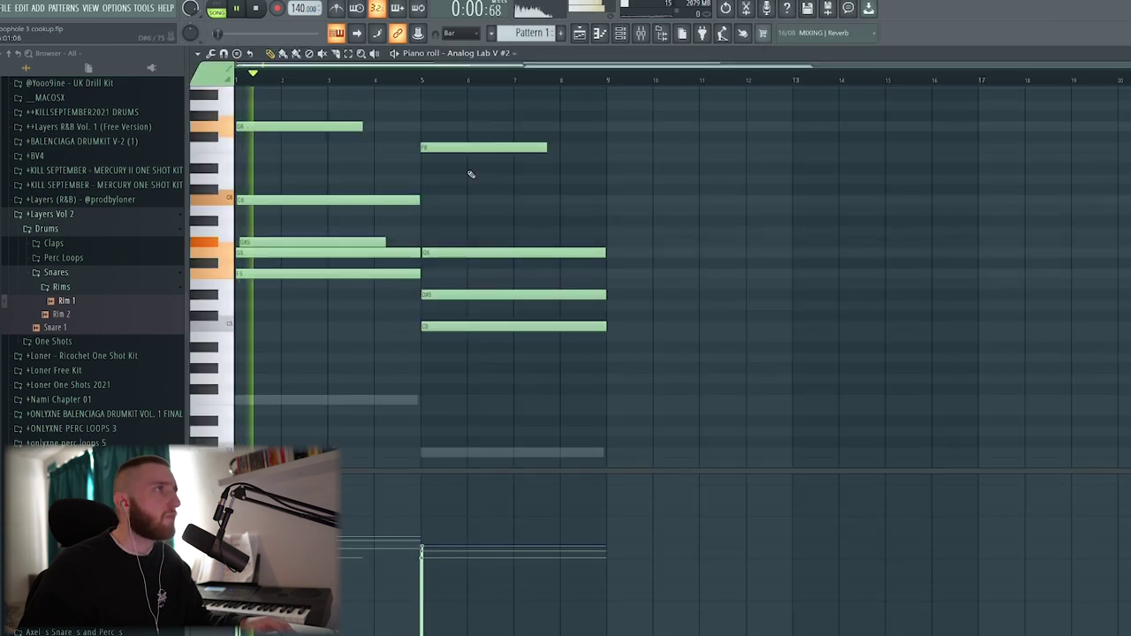
- Rebalance the layers by lowering the Insert 4 bass level and raising the Insert 3 chord level slightly
click(640, 33)
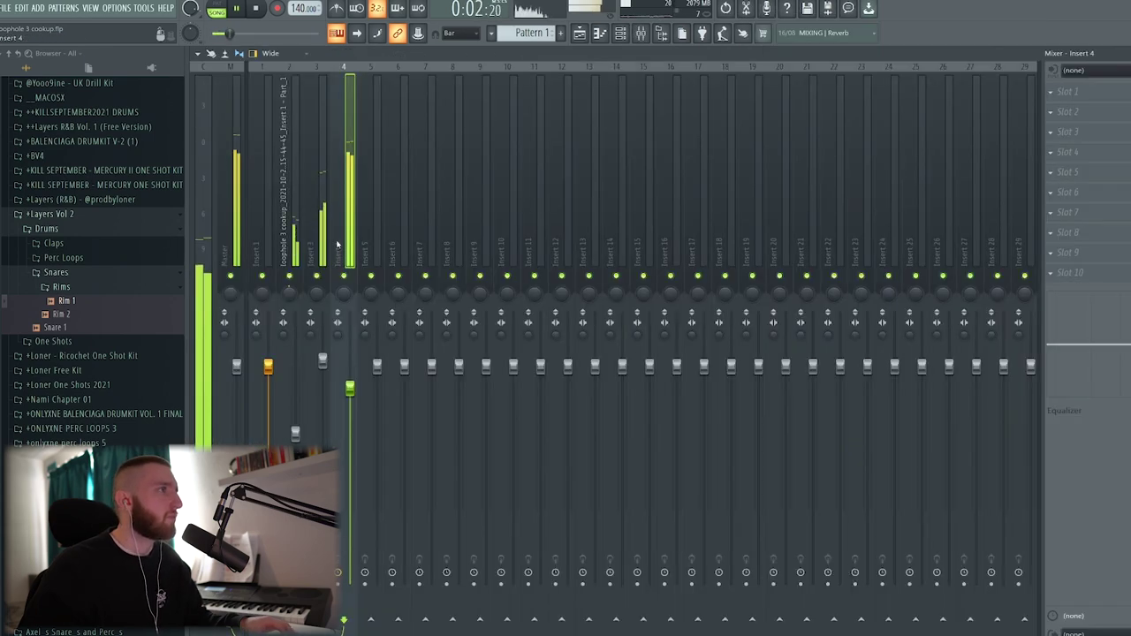
click(324, 265)
click(358, 258)
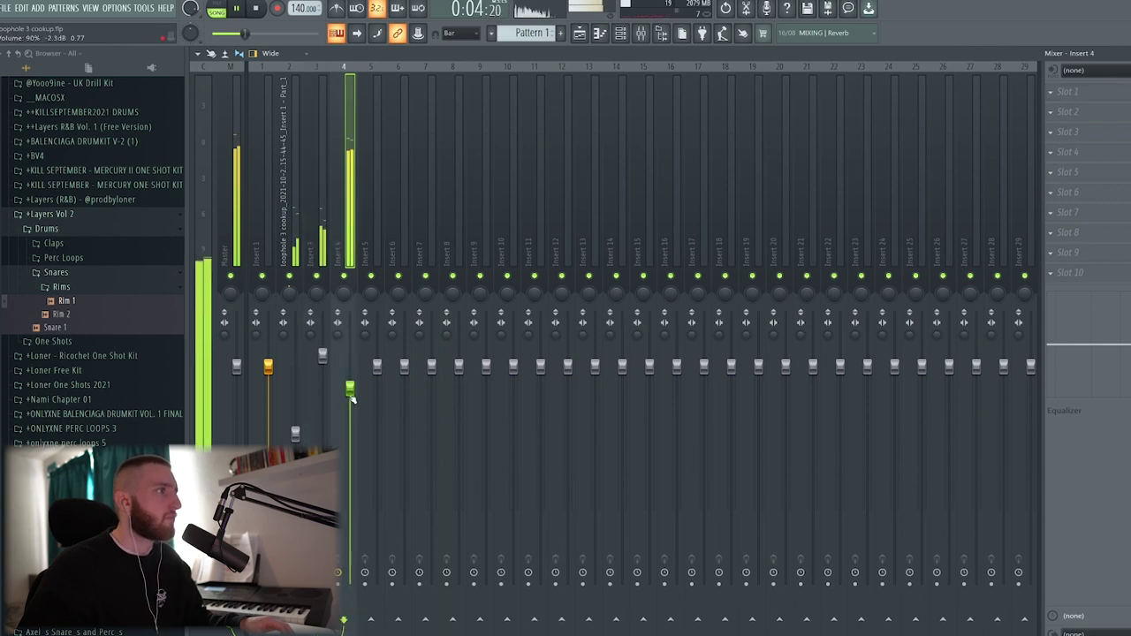
click(324, 356)
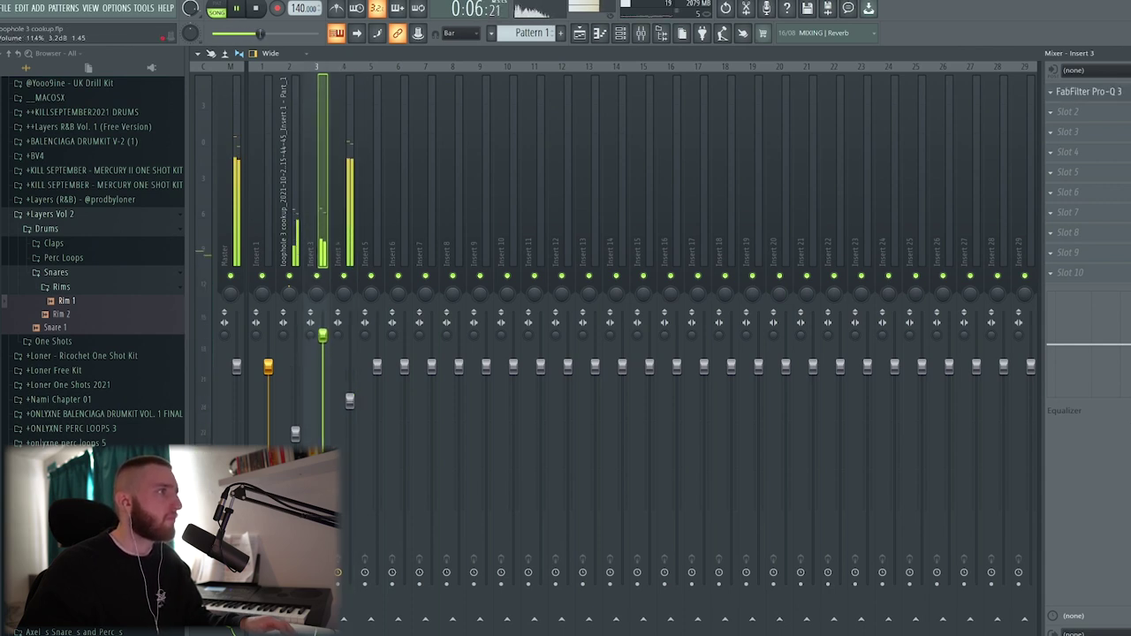
drag(322, 351, 322, 346)
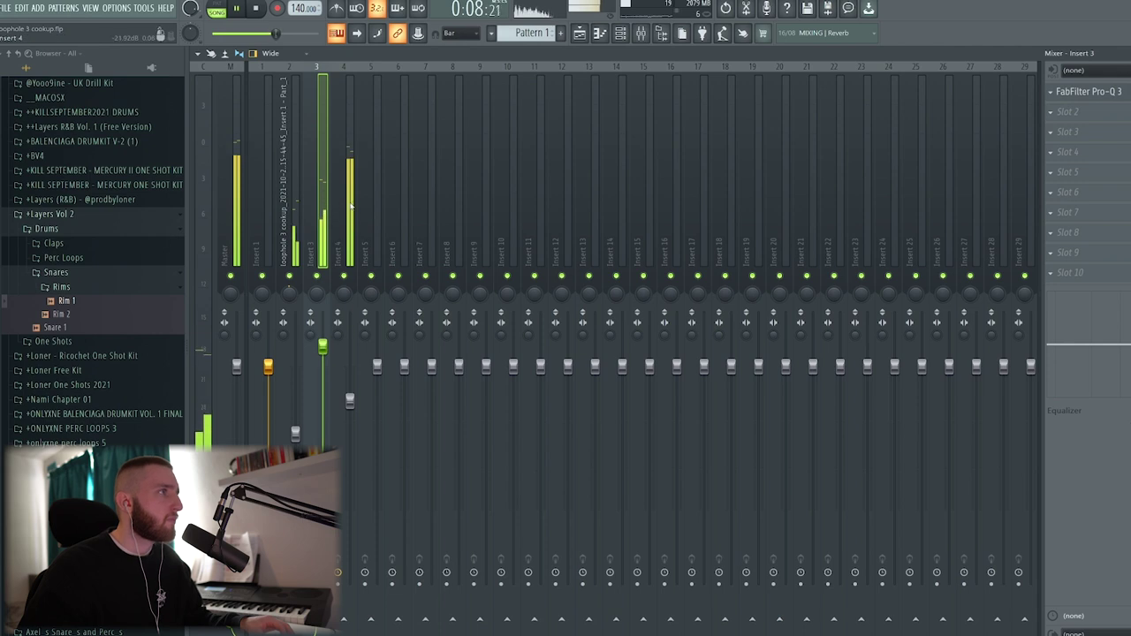
- Set the piano roll snap to 1/2 step and lengthen the Analog Lab V #2 F6 note to about the middle of bar 8
click(600, 33)
click(455, 32)
click(456, 113)
drag(545, 147, 586, 148)
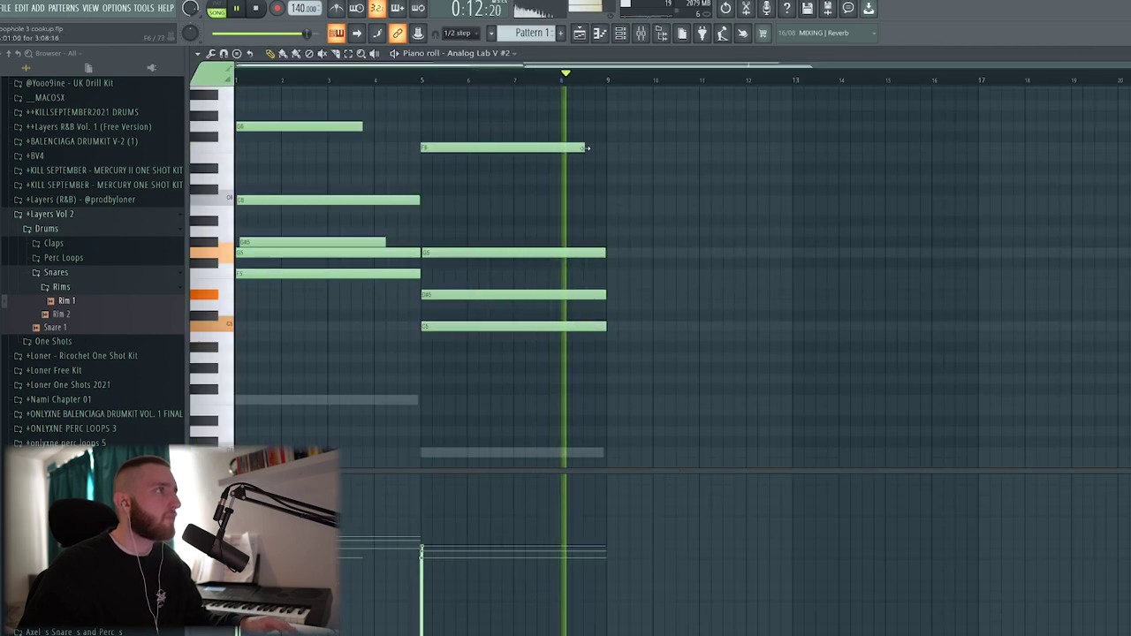
- Browse the LOOPHOLE III bank in Analog Lab V #4 and load a preset for the melody layer
click(642, 33)
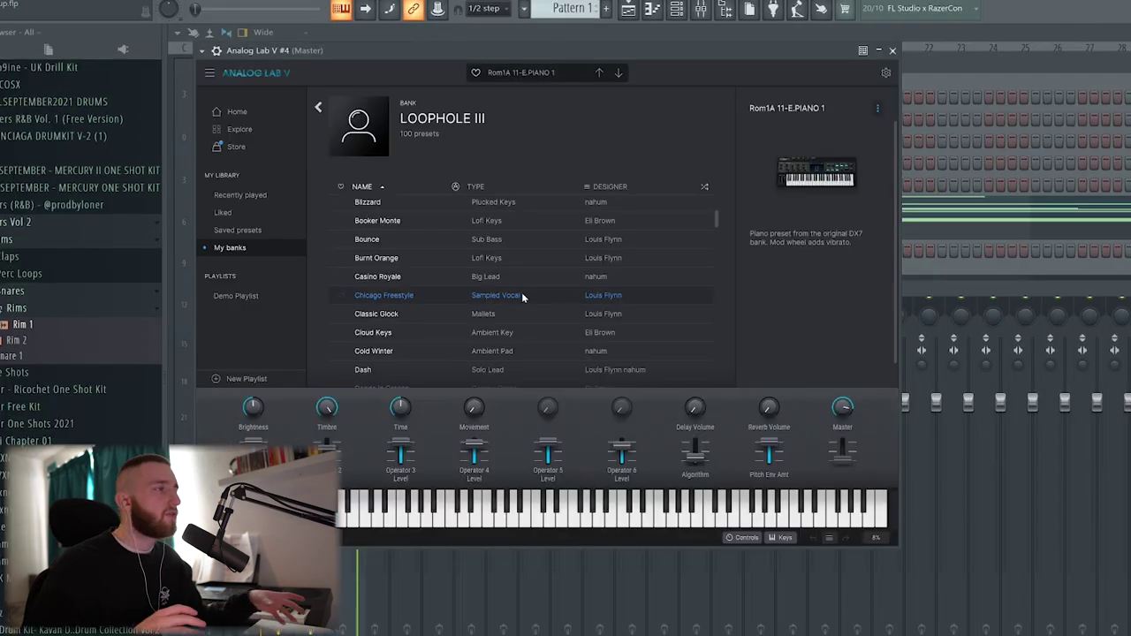
scroll(521, 297, down, 5)
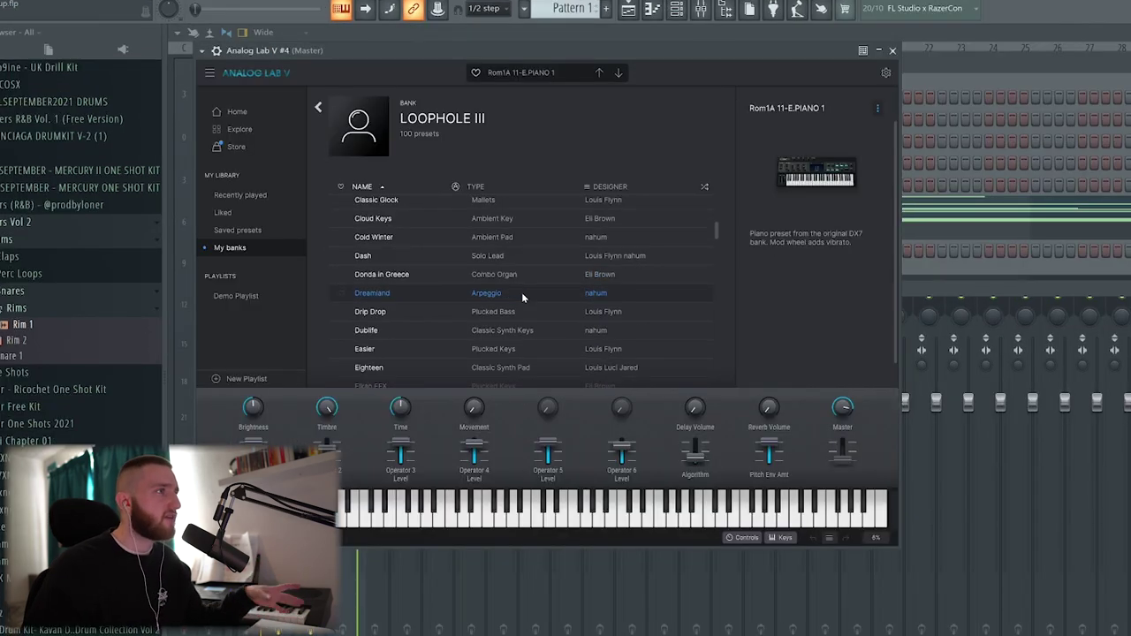
scroll(521, 299, down, 6)
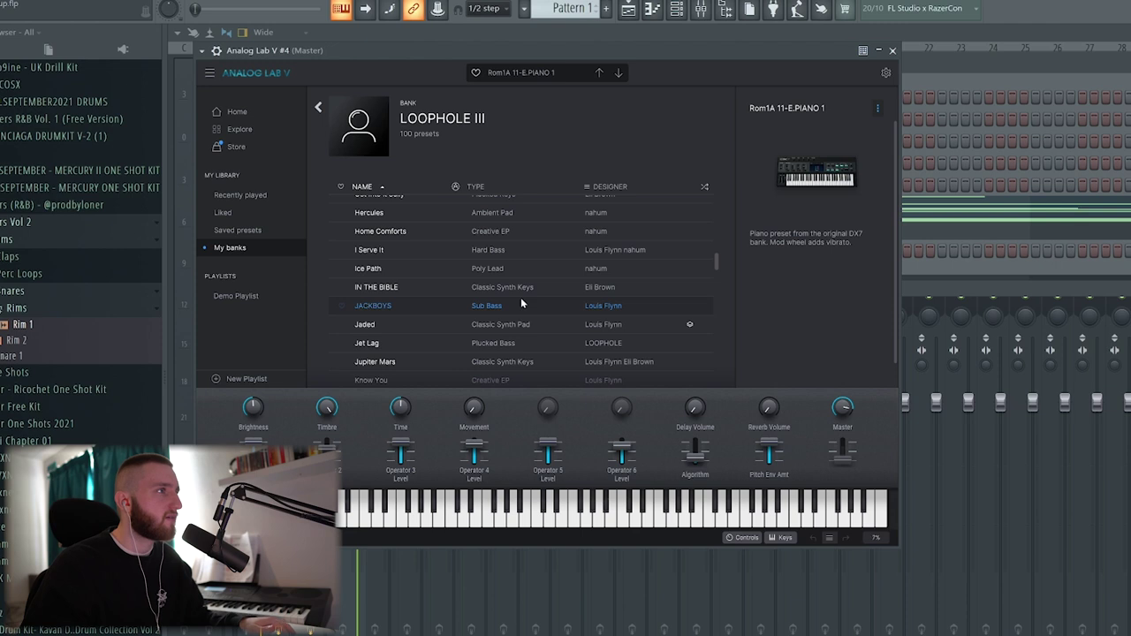
scroll(548, 304, down, 3)
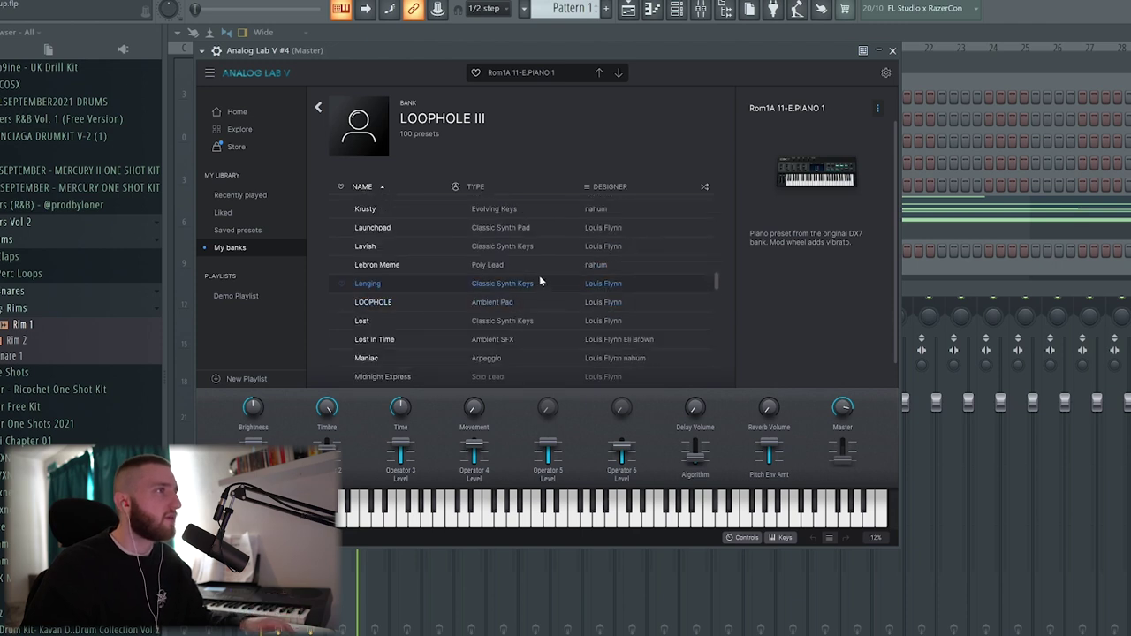
scroll(533, 272, down, 3)
click(545, 319)
click(896, 51)
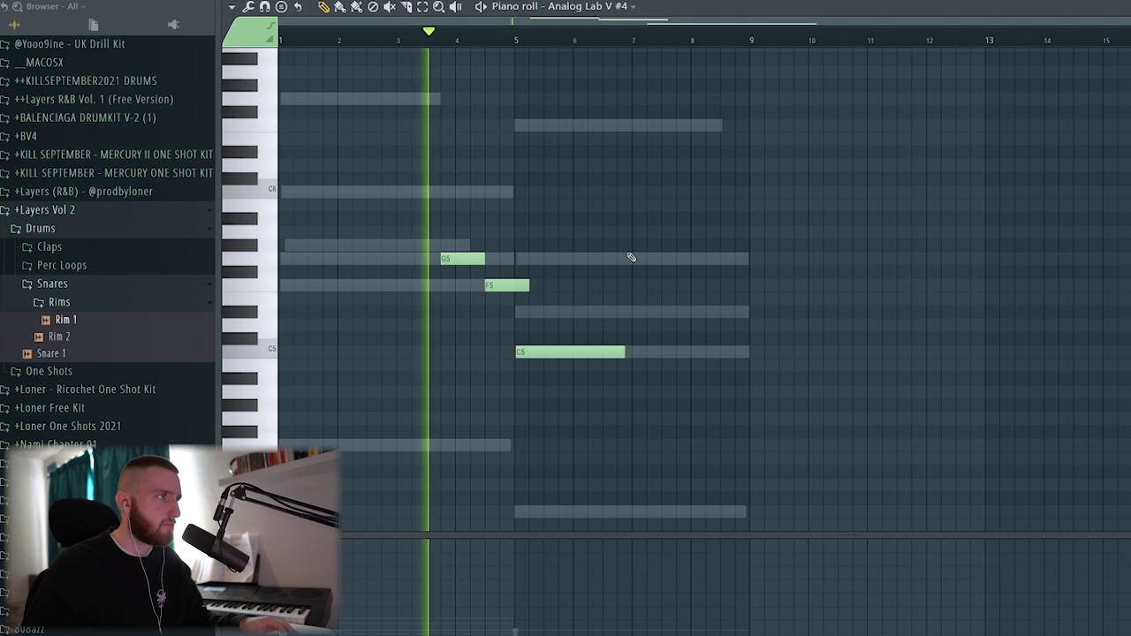
- Move the Analog Lab V #4 G5 note to bar 4, shift the F5 note after it, and shorten the C5 note at bar 5
key(space)
drag(453, 258, 465, 257)
key(space)
drag(494, 258, 518, 285)
drag(626, 354, 564, 352)
- Raise the Insert 5 level slightly and add ValhallaDelay to the track
key(F9)
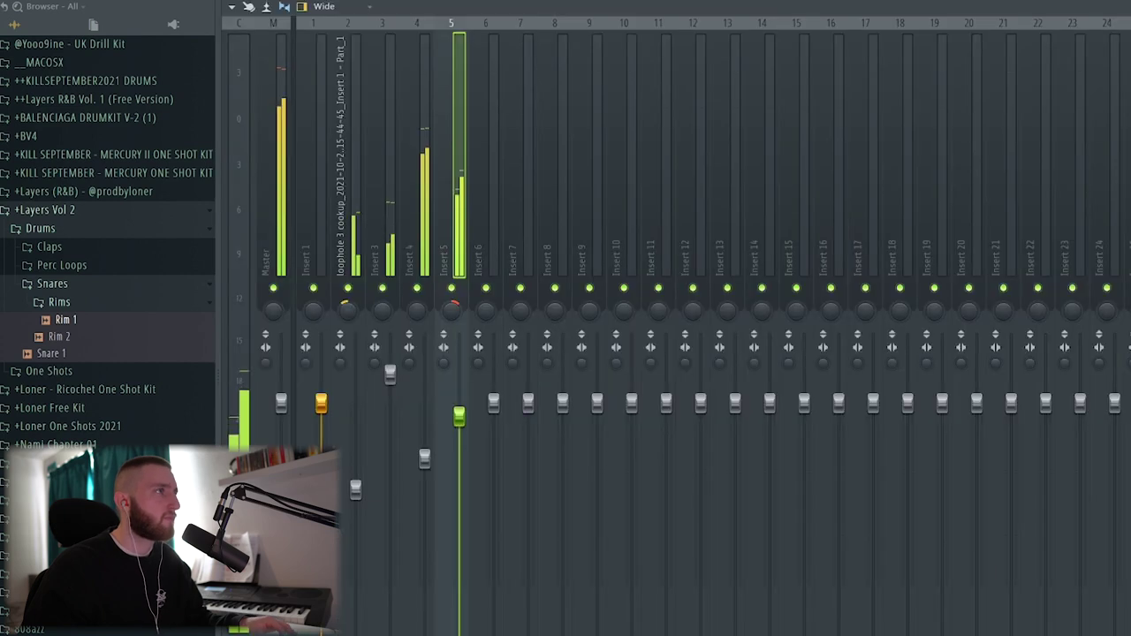
drag(462, 418, 462, 409)
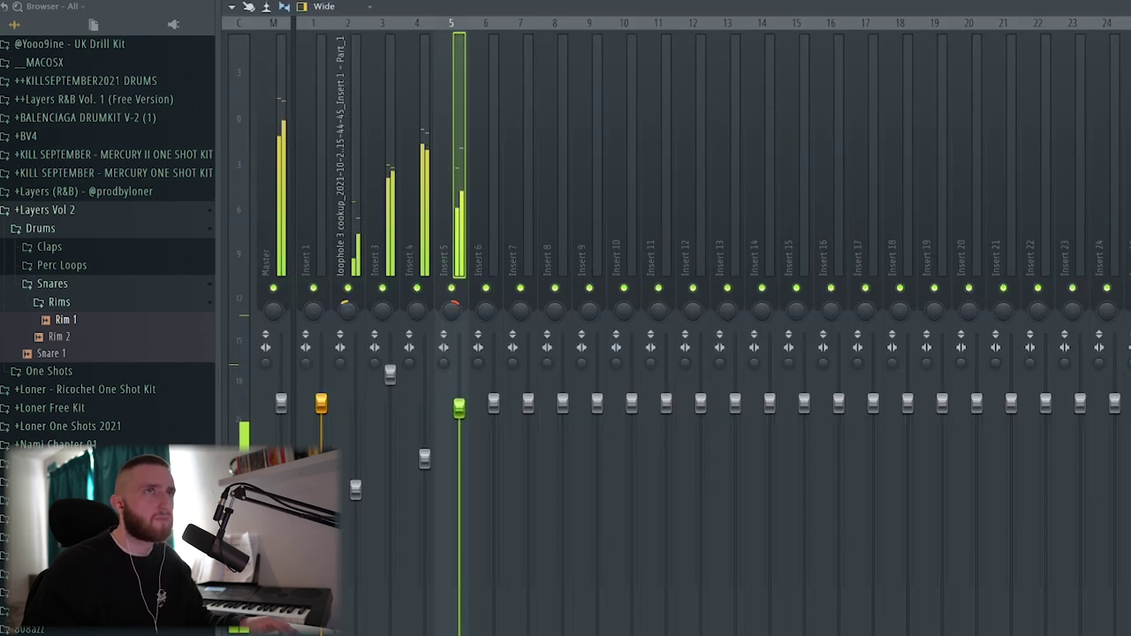
click(1084, 399)
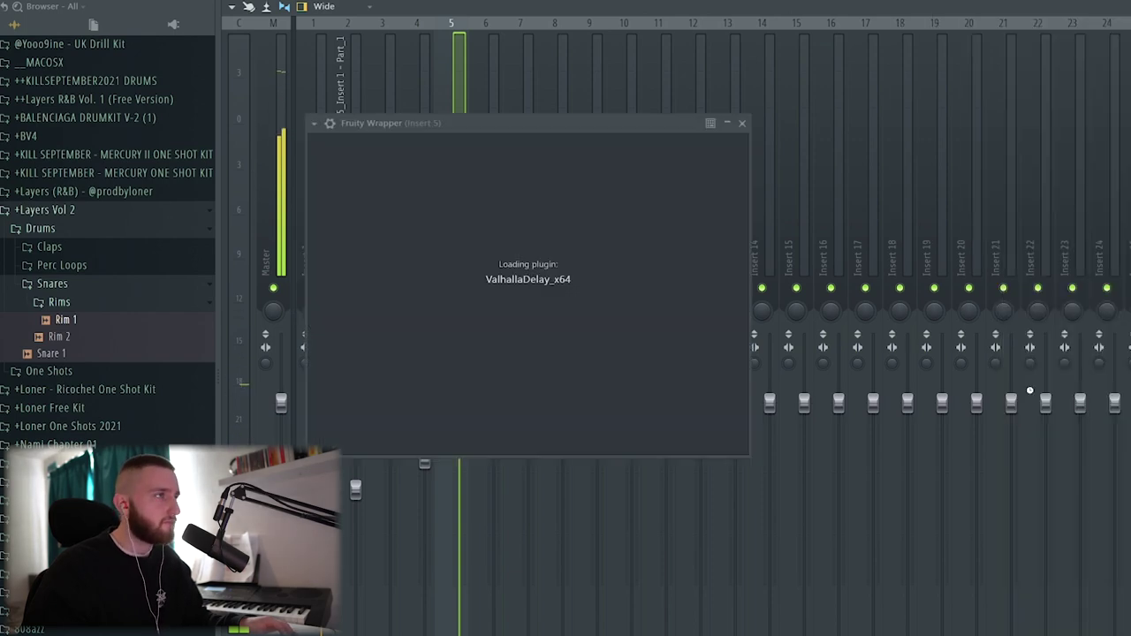
- Set ValhallaDelay to a synced 1/4 note with 86.8% feedback, 7.6% wow, 13.6% flutter and a 380 Hz low EQ, and adjust drive and mix
click(500, 328)
click(478, 353)
drag(476, 254, 475, 219)
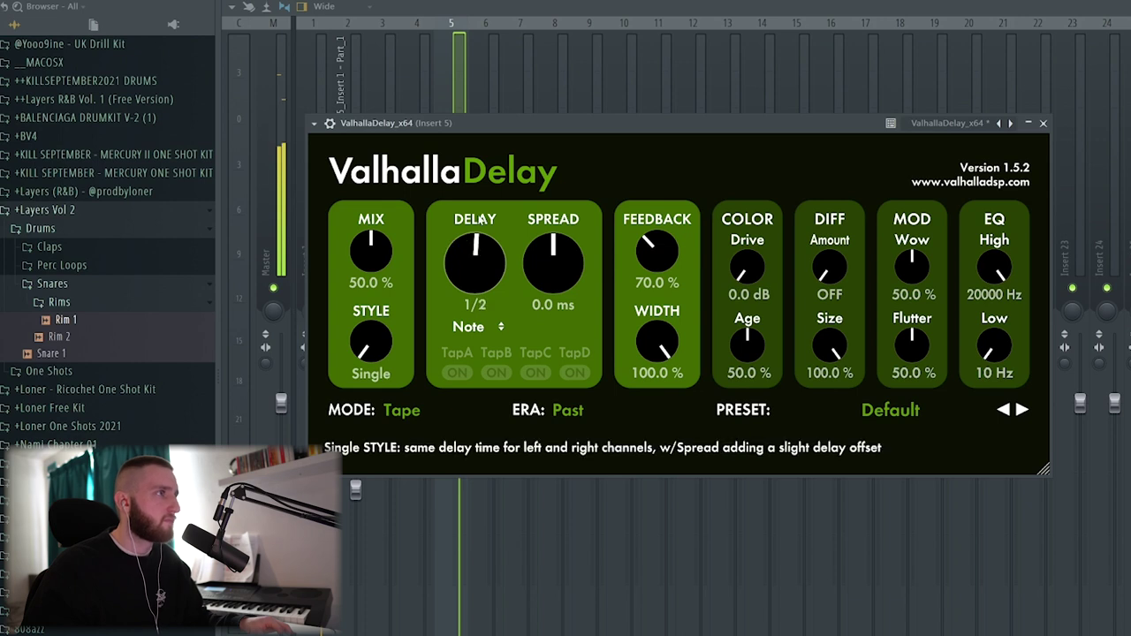
drag(997, 351, 994, 321)
drag(914, 270, 903, 398)
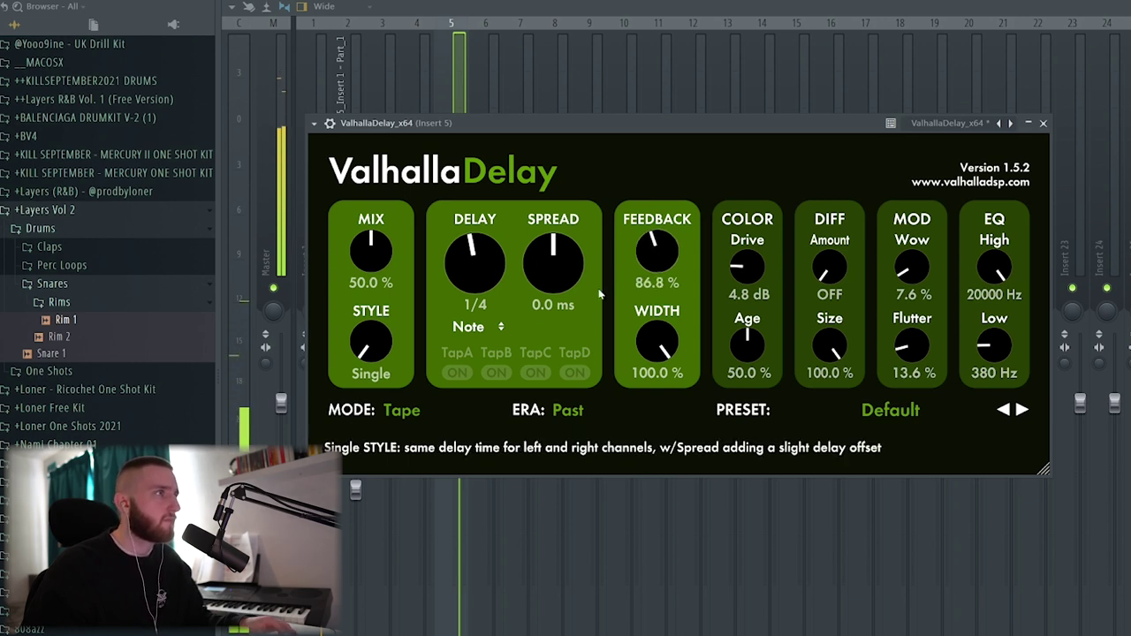
drag(757, 255, 757, 248)
drag(360, 250, 360, 227)
click(633, 5)
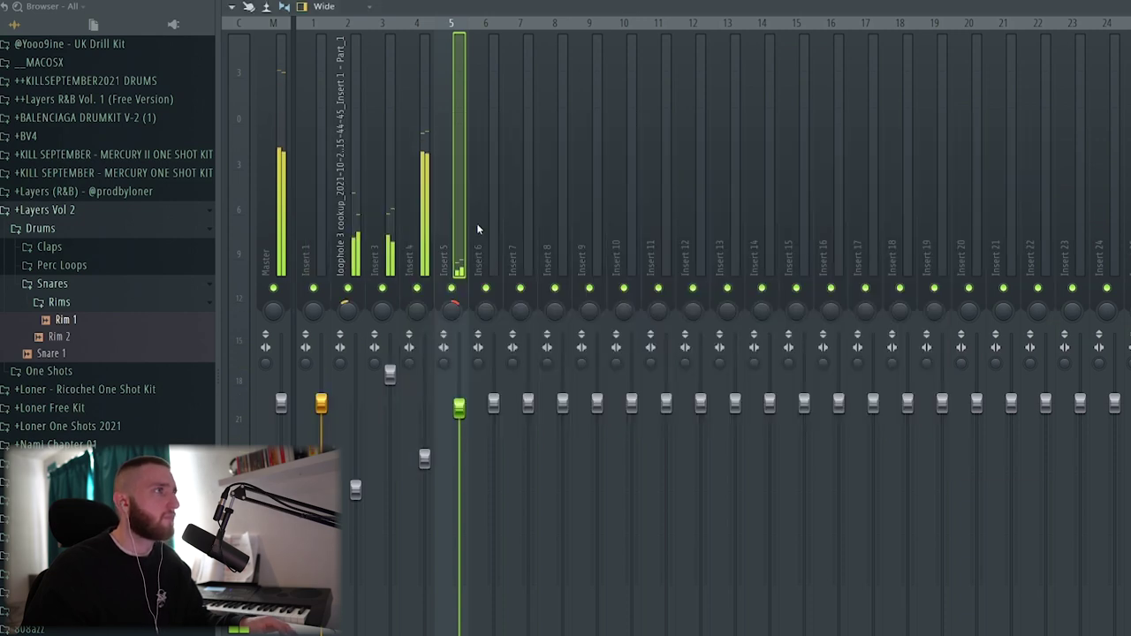
- Shorten the F5 note in the Analog Lab V #3 part and add a short C6 note just before bar 5
key(F7)
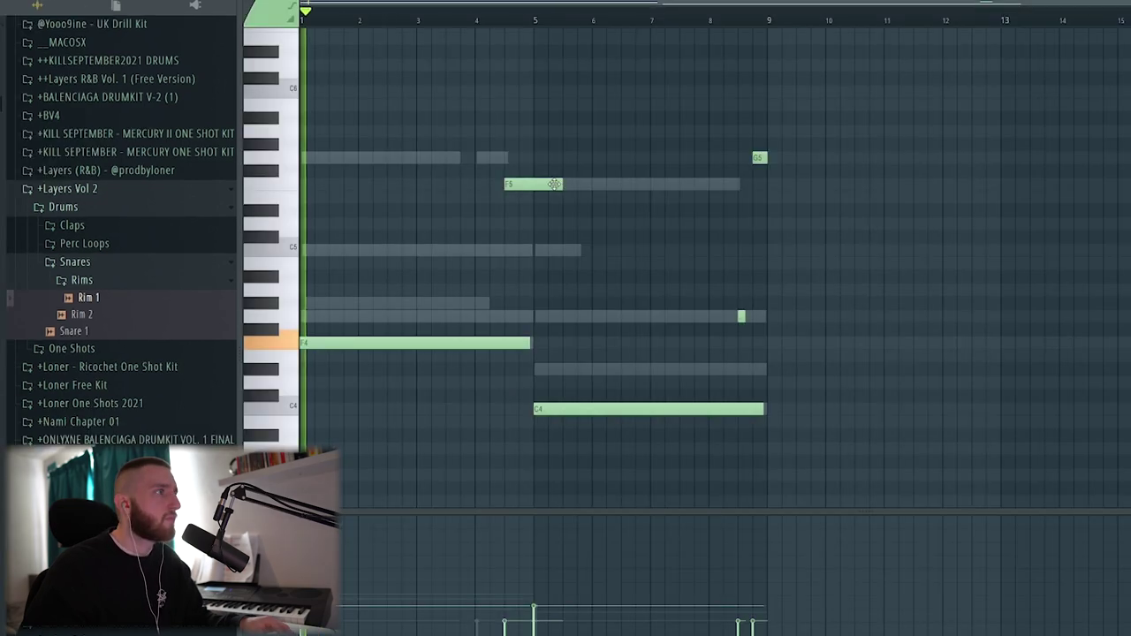
drag(536, 185, 513, 186)
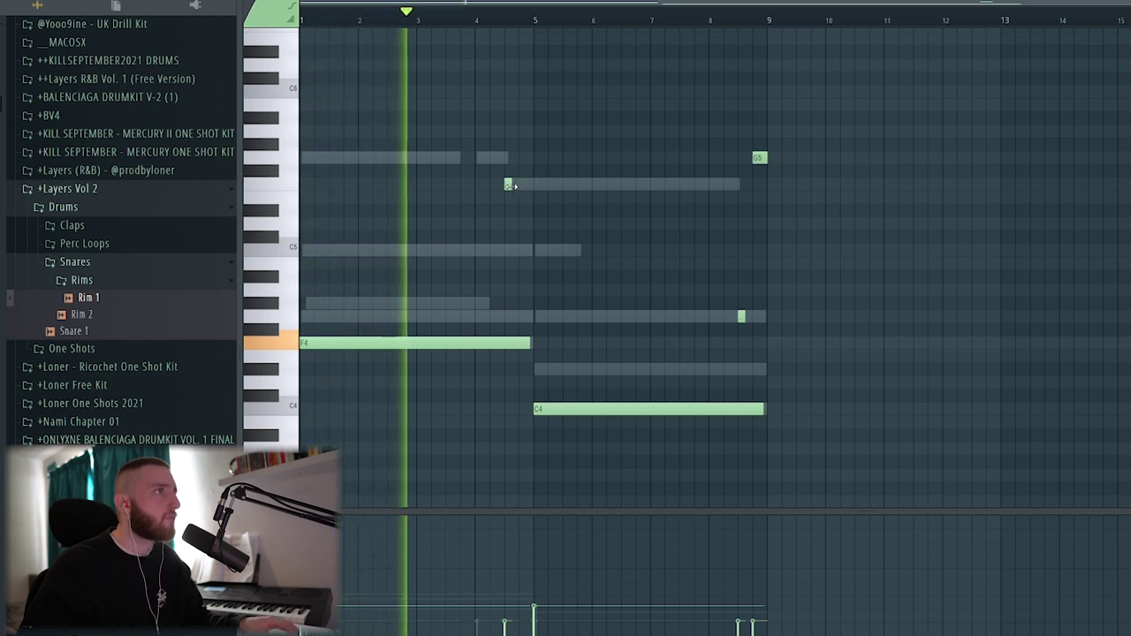
click(520, 93)
scroll(581, 207, up, 3)
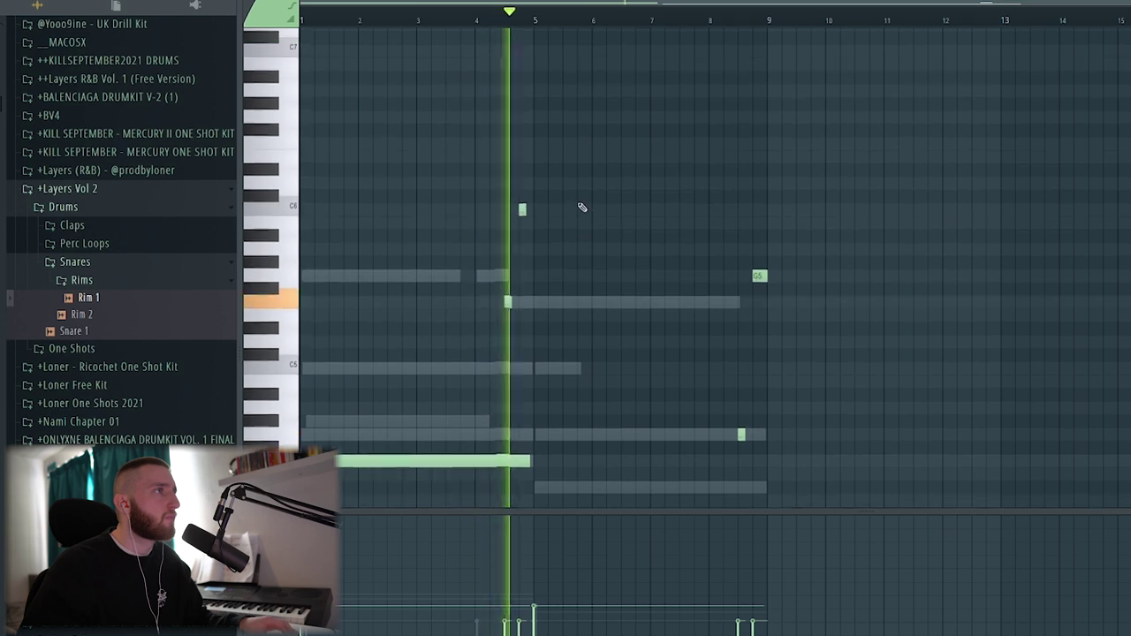
scroll(575, 212, down, 1)
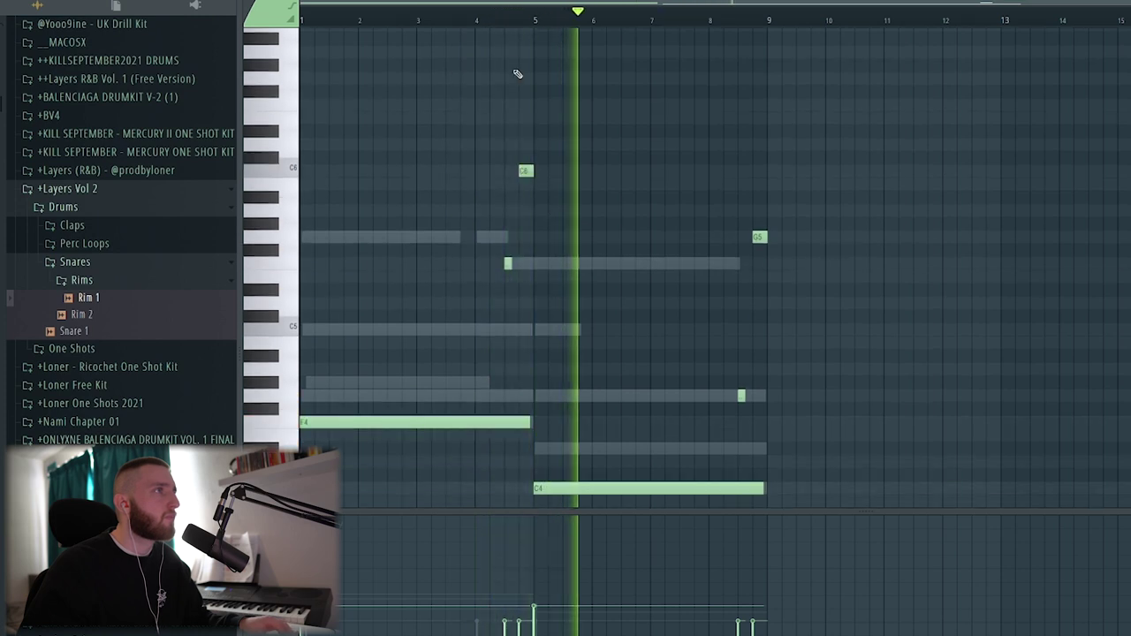
scroll(593, 208, down, 3)
scroll(594, 210, down, 2)
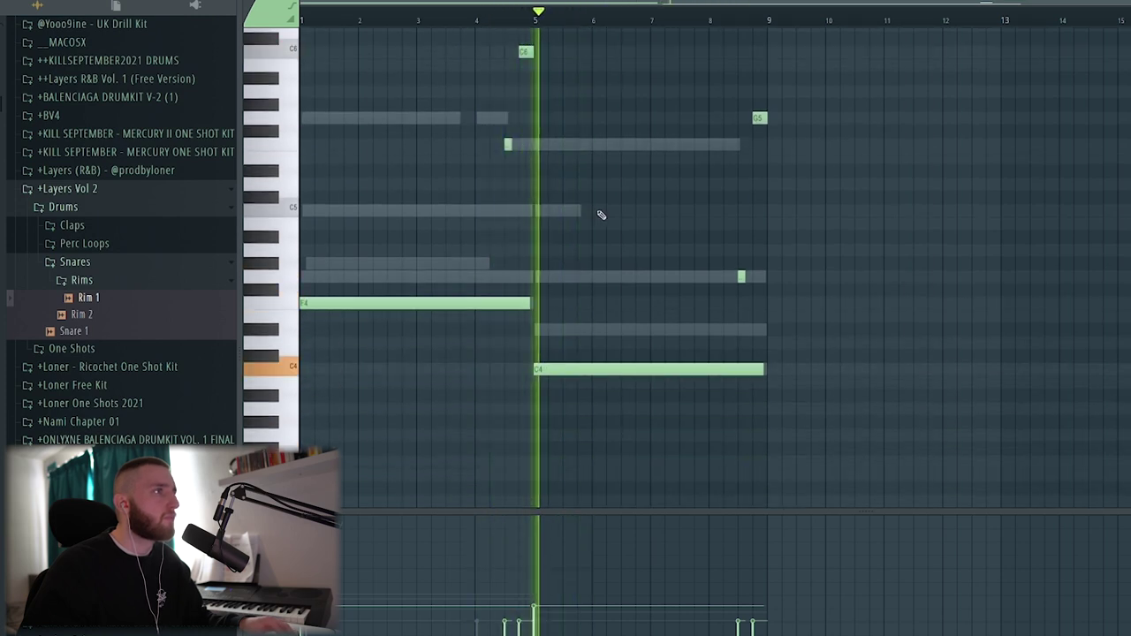
scroll(654, 265, up, 1)
scroll(672, 274, down, 2)
scroll(619, 221, up, 3)
click(527, 92)
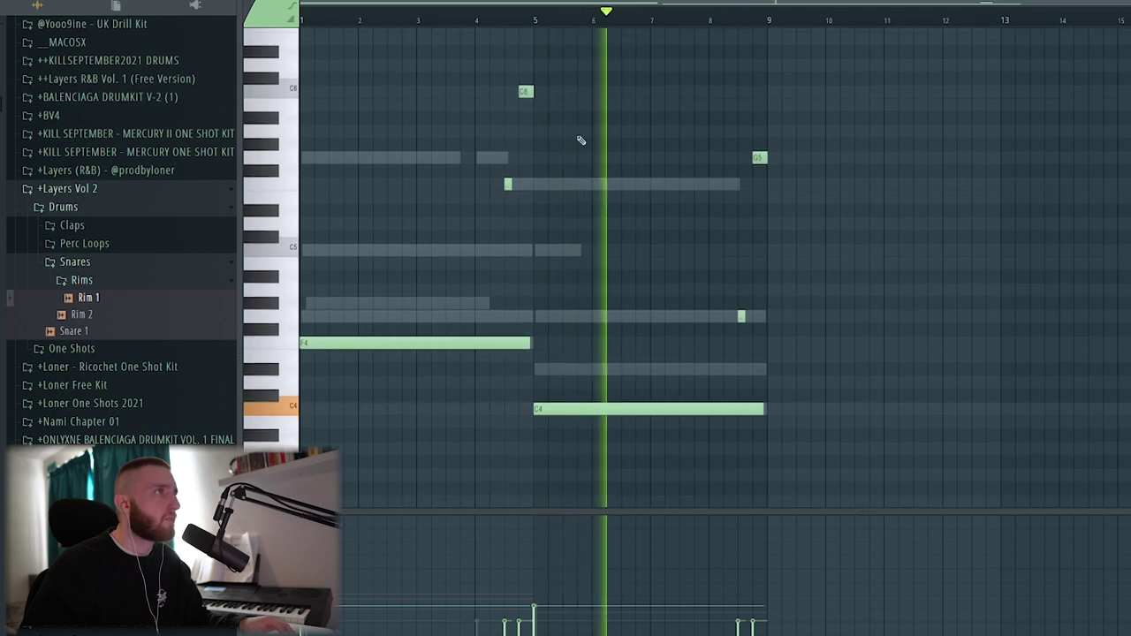
- Select all the Analog Lab V #3 notes and lay out Pattern 1 twice in a row on playlist Track 2, starting at bars 1 and 9
key(ctrl+a)
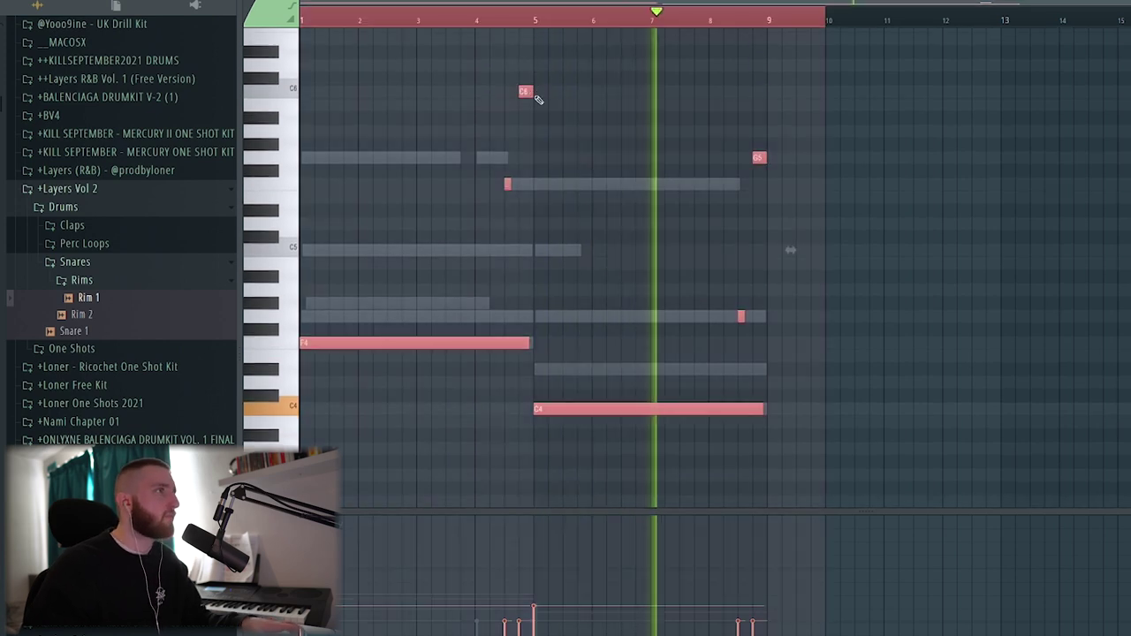
click(592, 167)
key(ctrl+a)
click(707, 197)
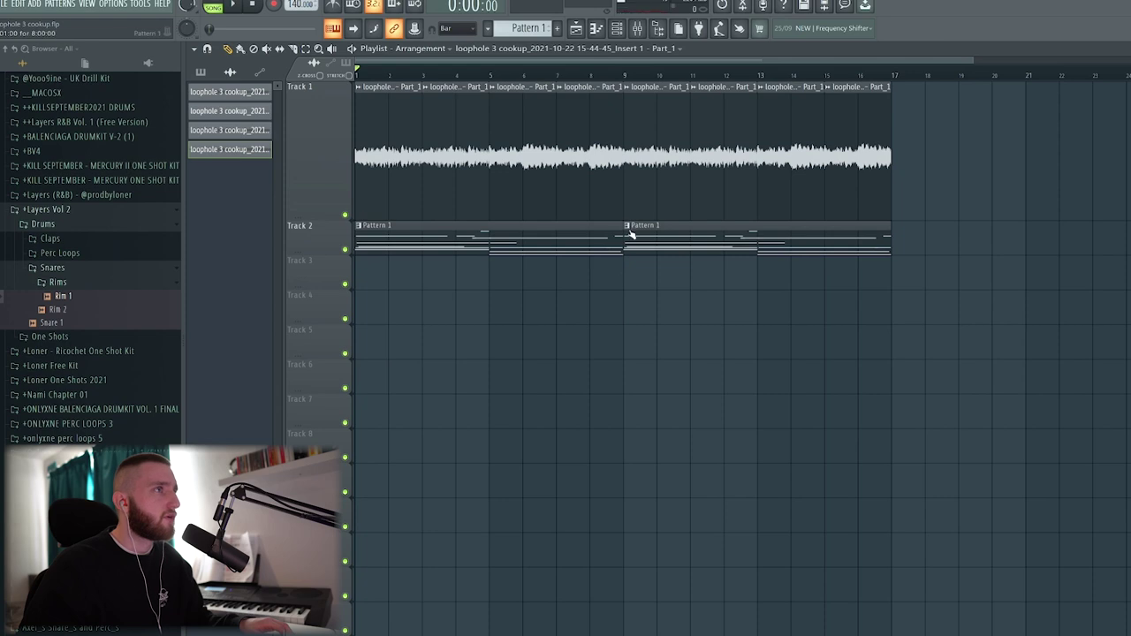
- Make the second Pattern 1 clip at bar 9 a unique pattern and remove the Analog Lab V #3 melody from it
click(629, 228)
click(659, 300)
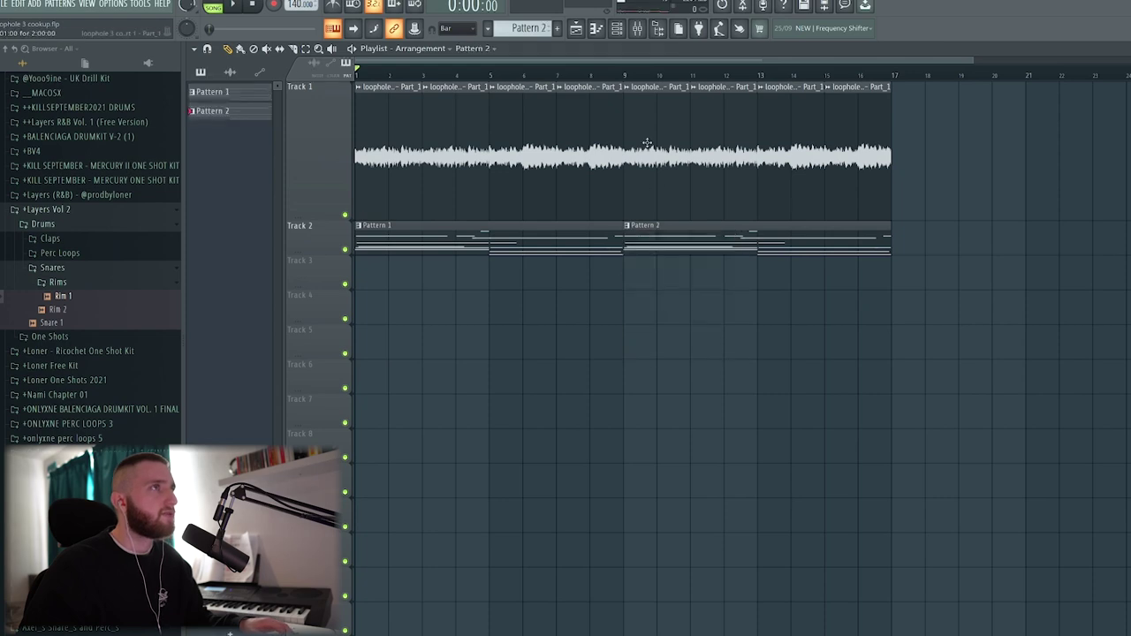
click(619, 27)
right_click(428, 190)
click(433, 201)
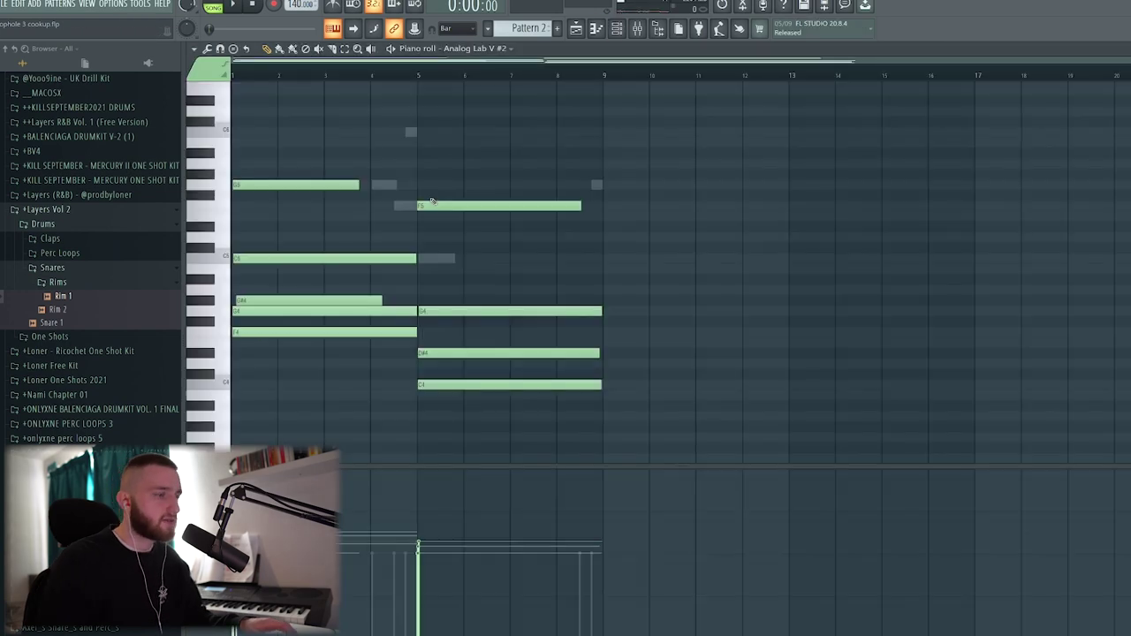
click(577, 29)
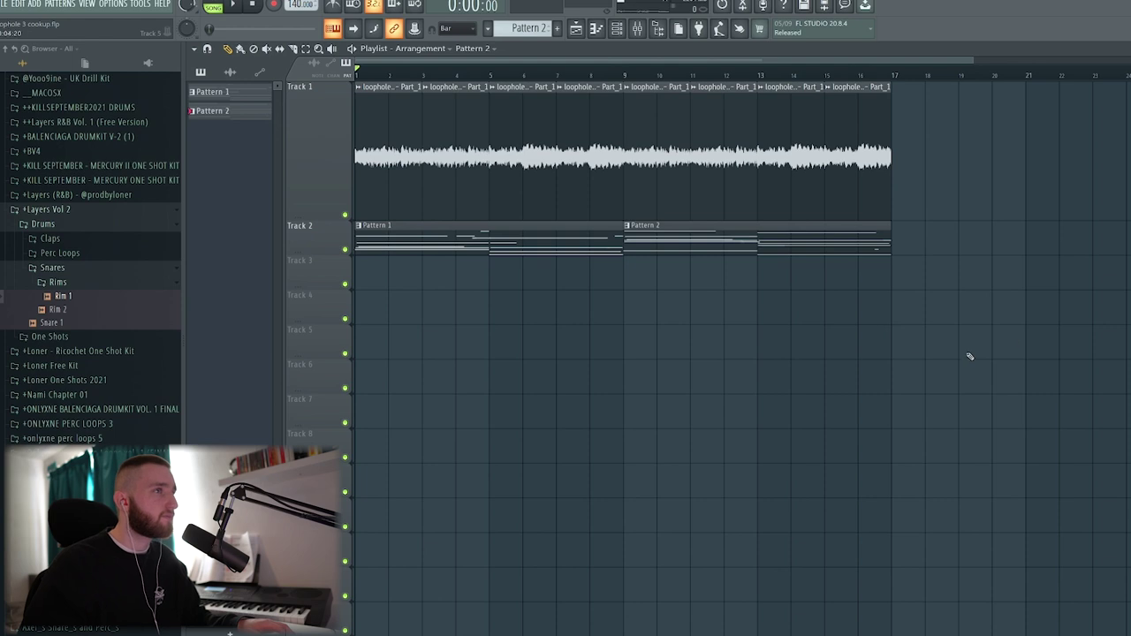
- Cut the Analog Lab V #2 chord notes out of Pattern 1
click(618, 29)
right_click(531, 29)
click(551, 40)
right_click(424, 210)
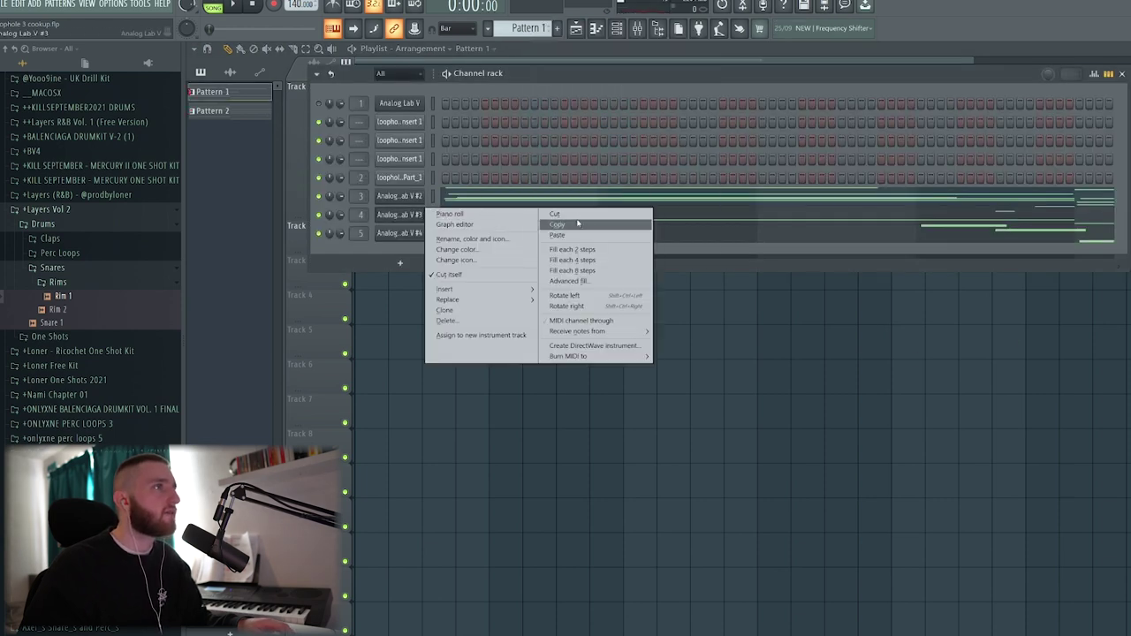
click(387, 334)
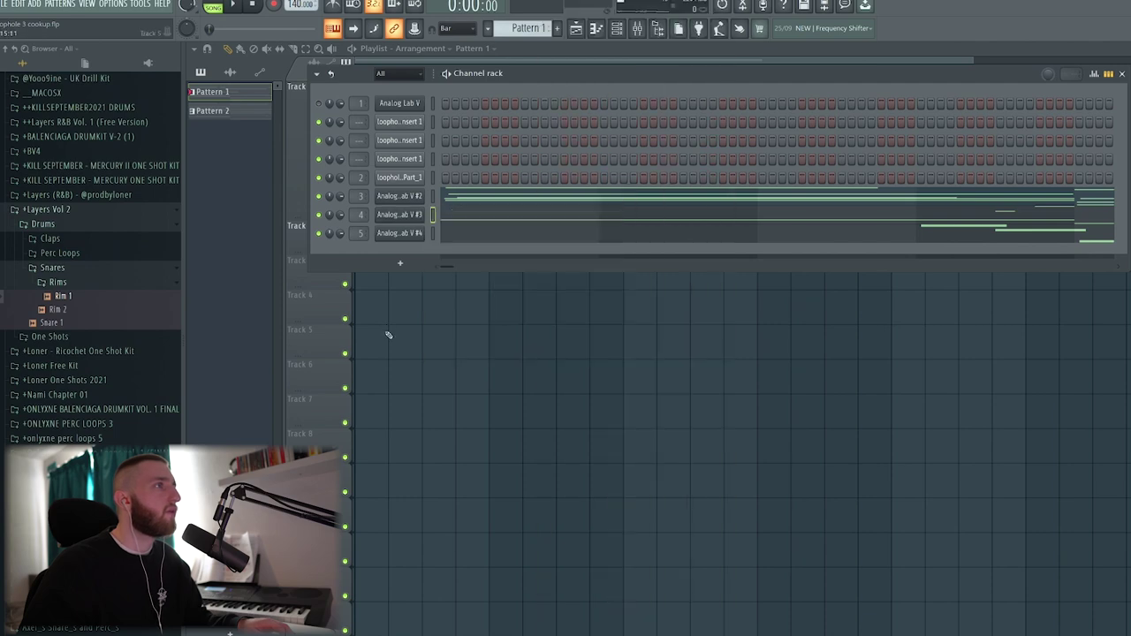
key(F6)
click(618, 29)
right_click(407, 194)
click(559, 197)
click(656, 350)
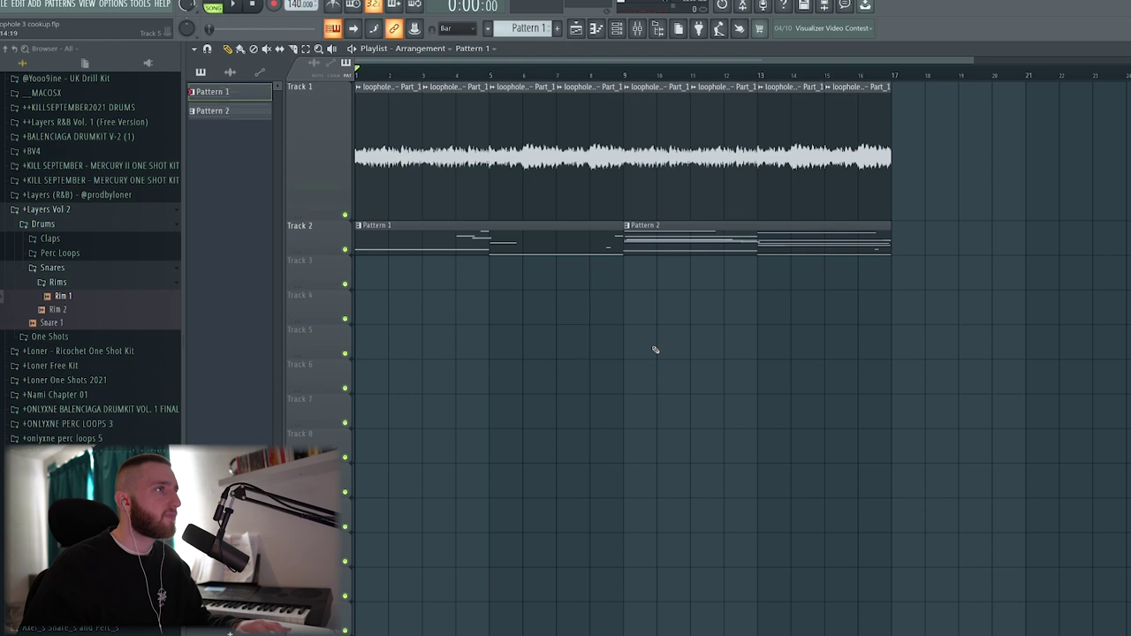
- Play the song and adjust mixer track 2, raising Insert 4 slightly and lowering Insert 5 slightly
key(space)
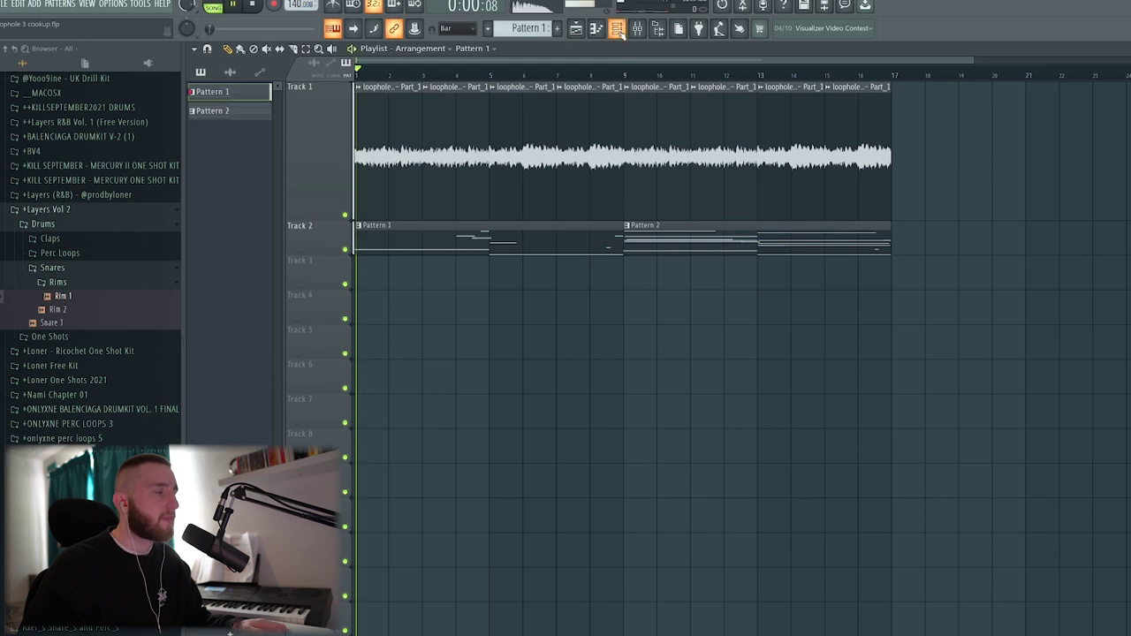
key(F9)
drag(291, 407, 292, 380)
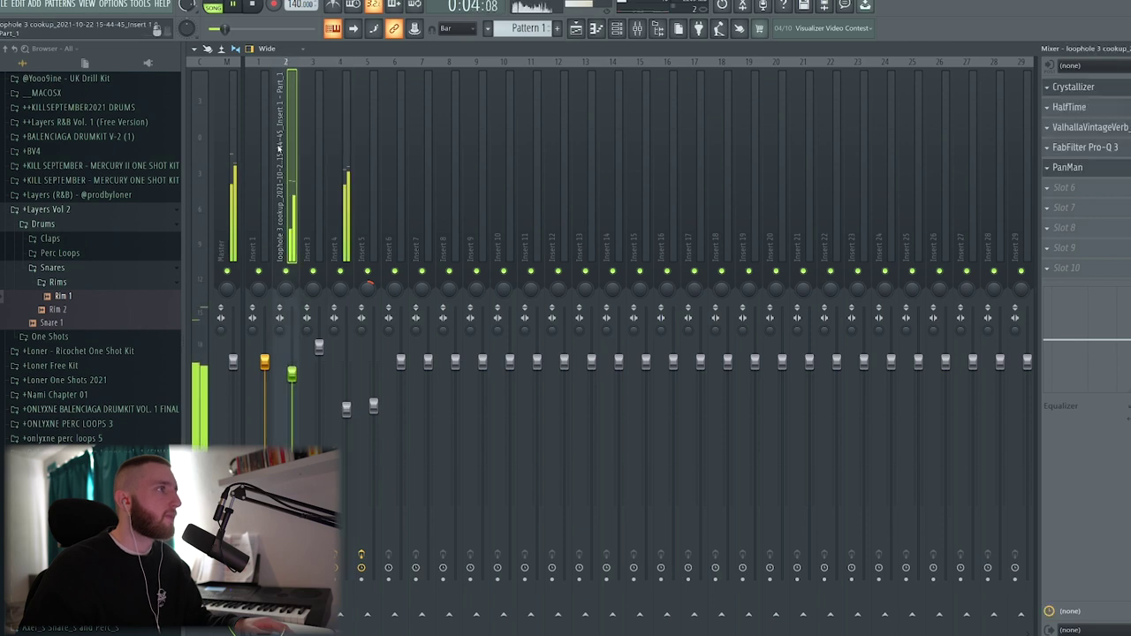
click(385, 190)
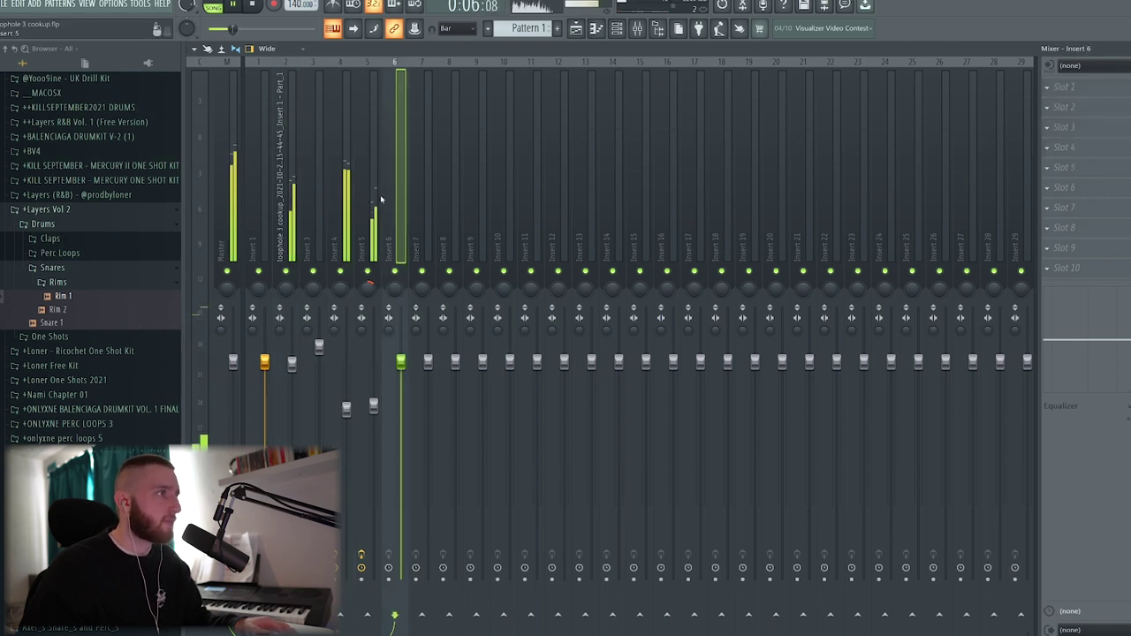
drag(378, 410, 347, 404)
click(373, 200)
click(294, 215)
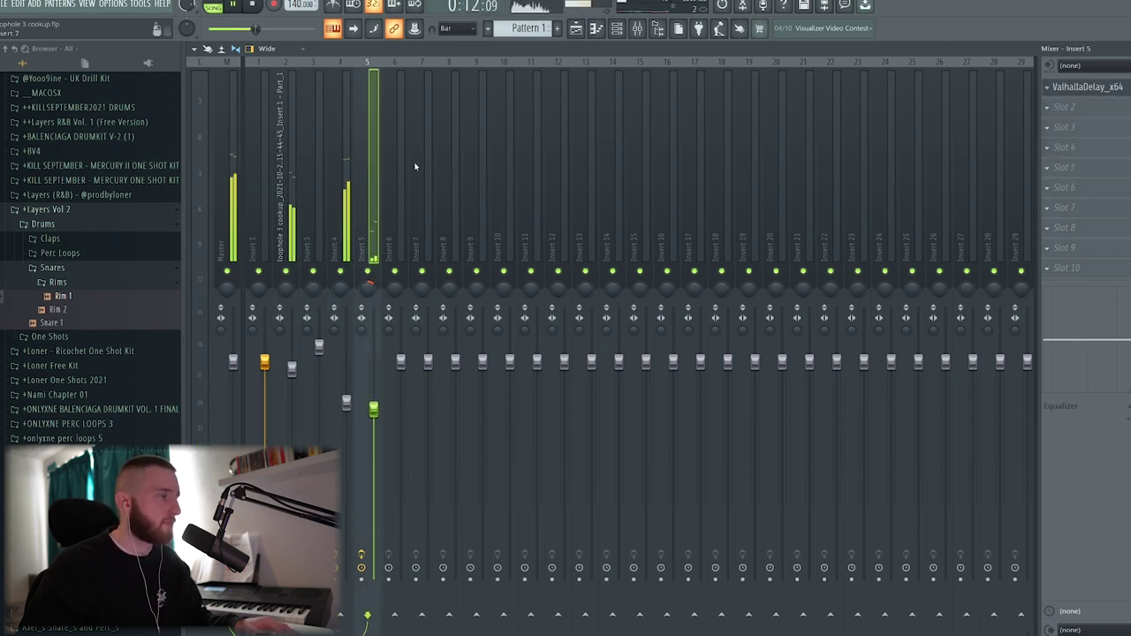
- Lower mixer track 2 and Insert 3 slightly while the song plays
click(284, 184)
drag(292, 371, 292, 378)
click(364, 180)
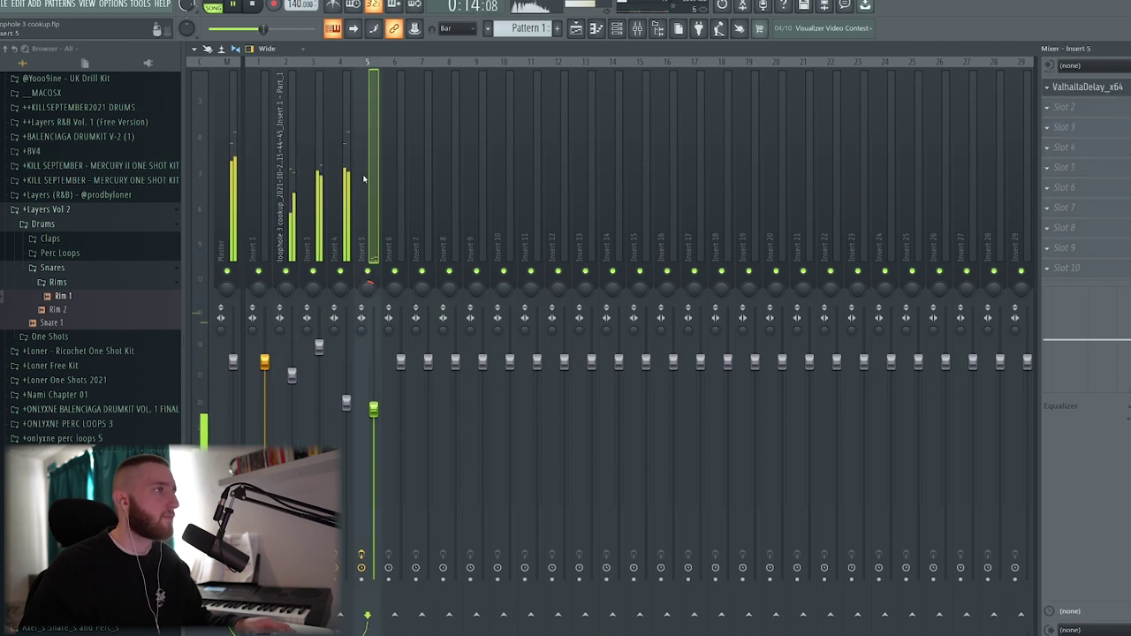
click(318, 176)
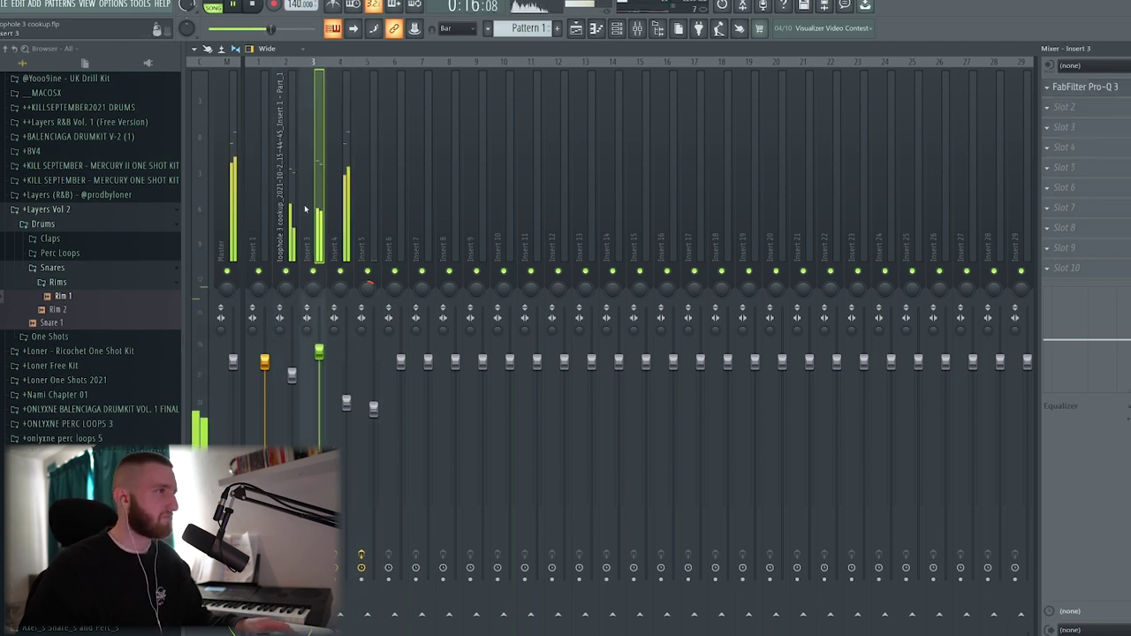
click(341, 190)
click(367, 197)
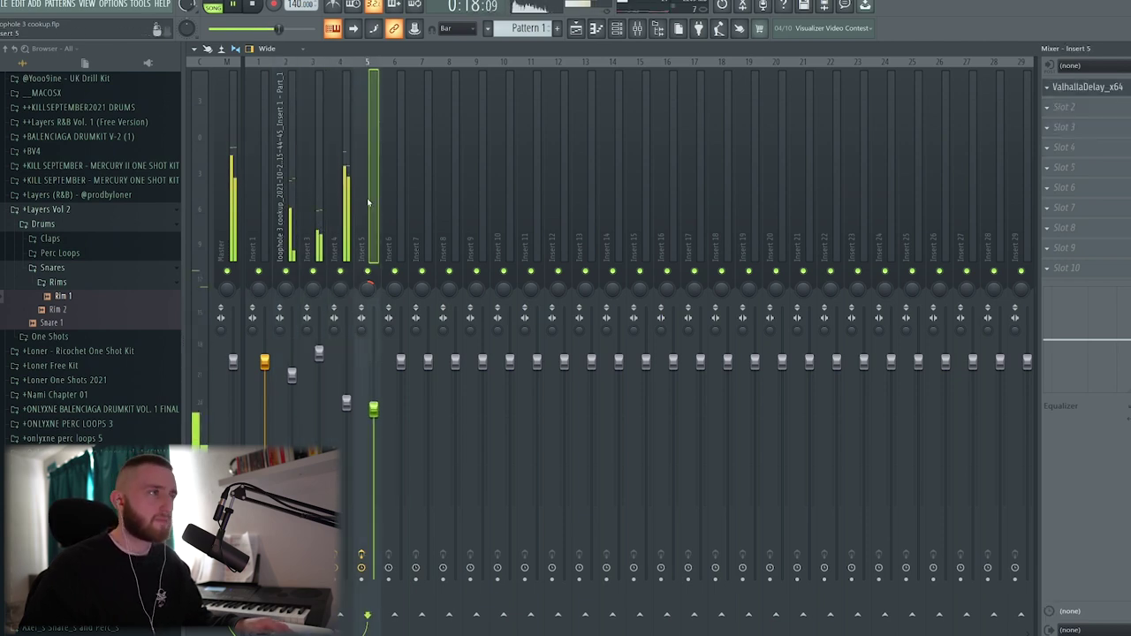
click(346, 192)
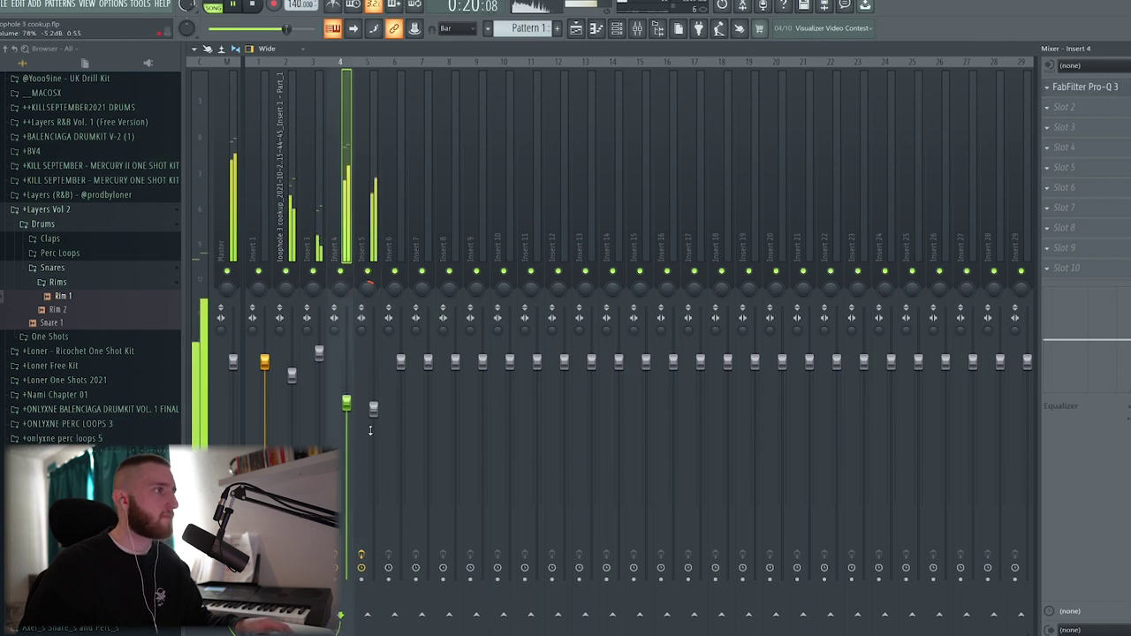
click(377, 246)
click(398, 167)
- Load the LOOPHOLE III preset Chicago Freestyle in Analog Lab V #5 and play Pattern 2 over its empty piano roll
click(624, 29)
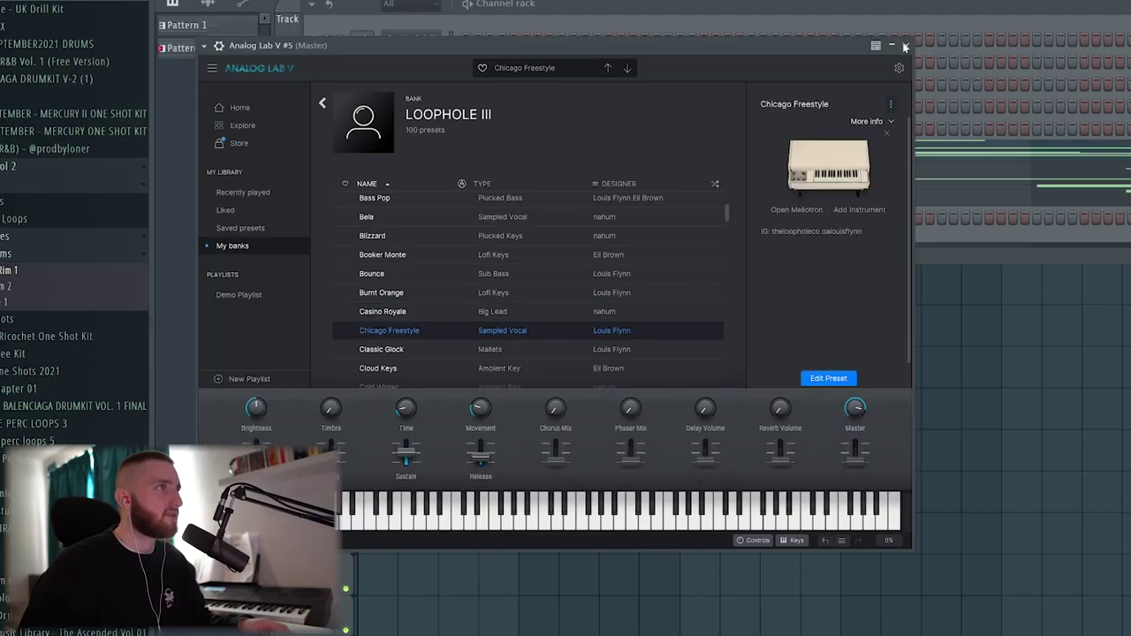
click(905, 45)
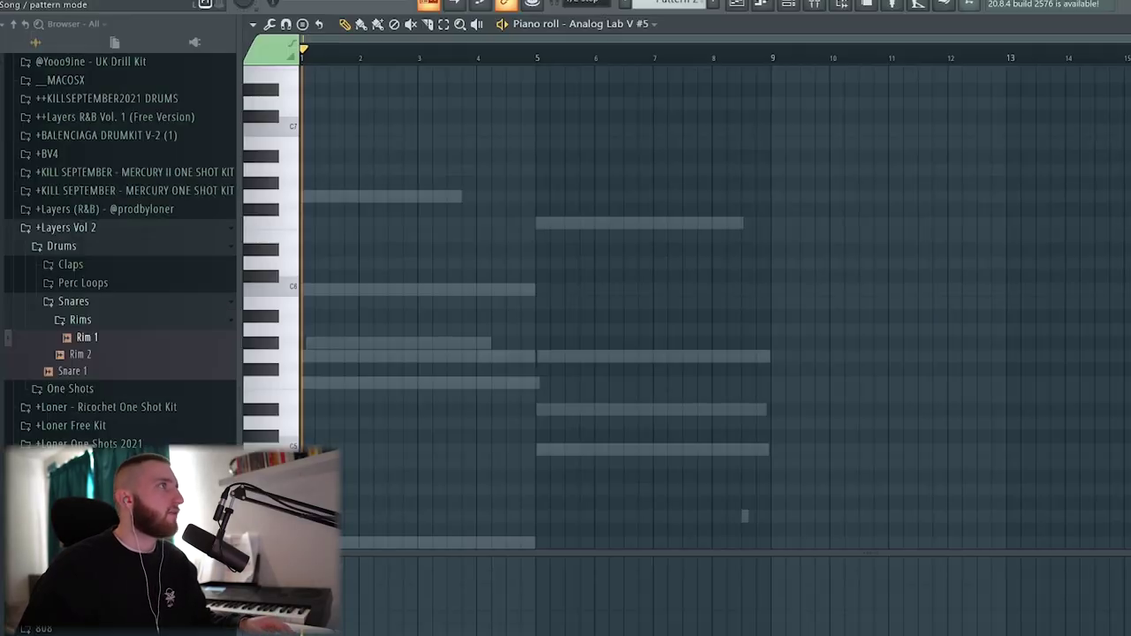
key(space)
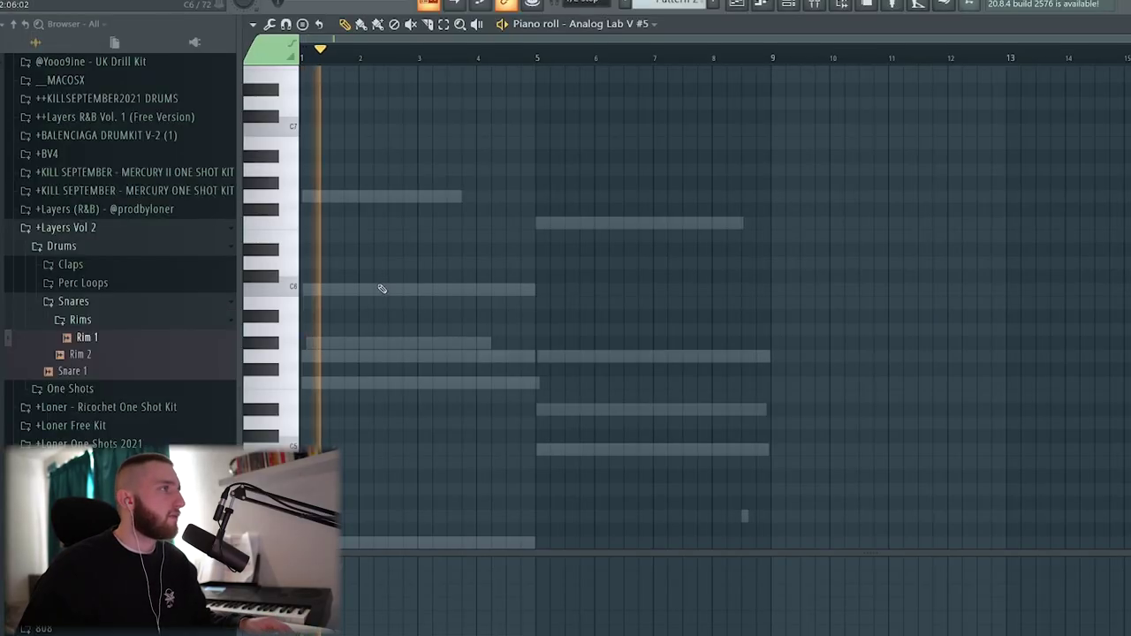
- Draw short melody notes for Analog Lab V #5, including F6 and C6 in bar 2, and try the Cold Winter preset
click(392, 223)
drag(425, 224, 410, 224)
key(space)
drag(598, 226, 390, 233)
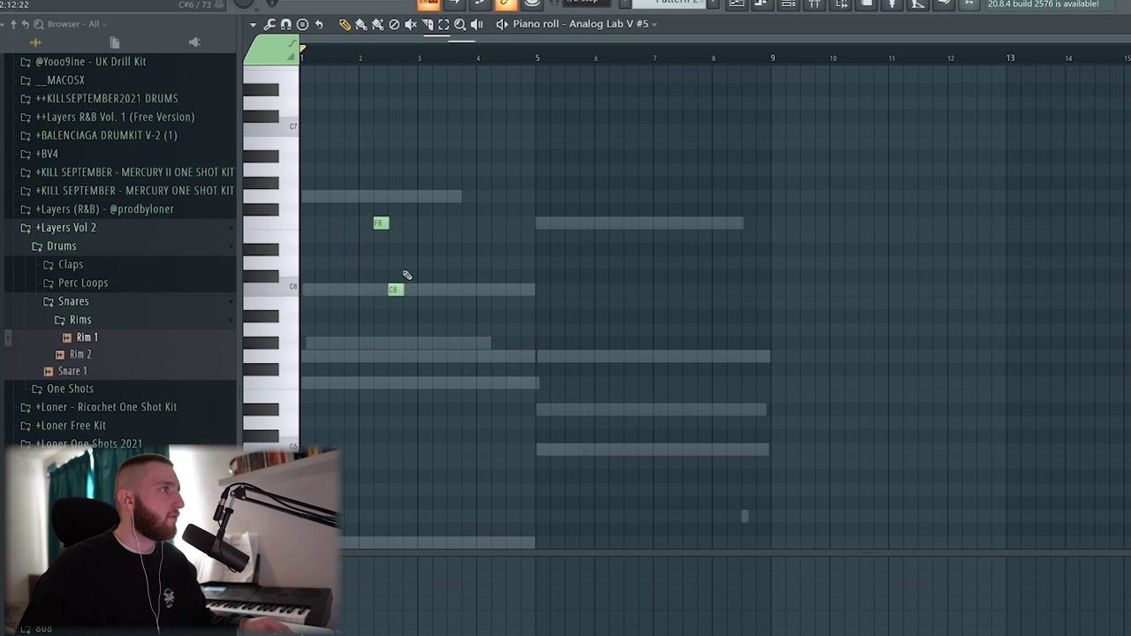
drag(407, 267, 427, 201)
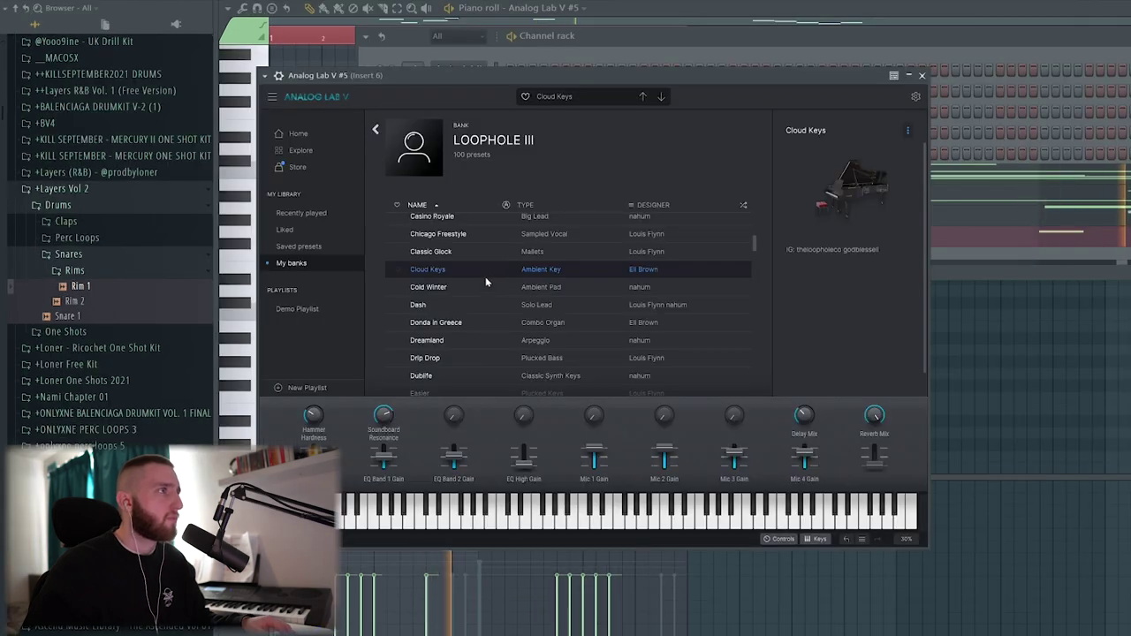
click(483, 286)
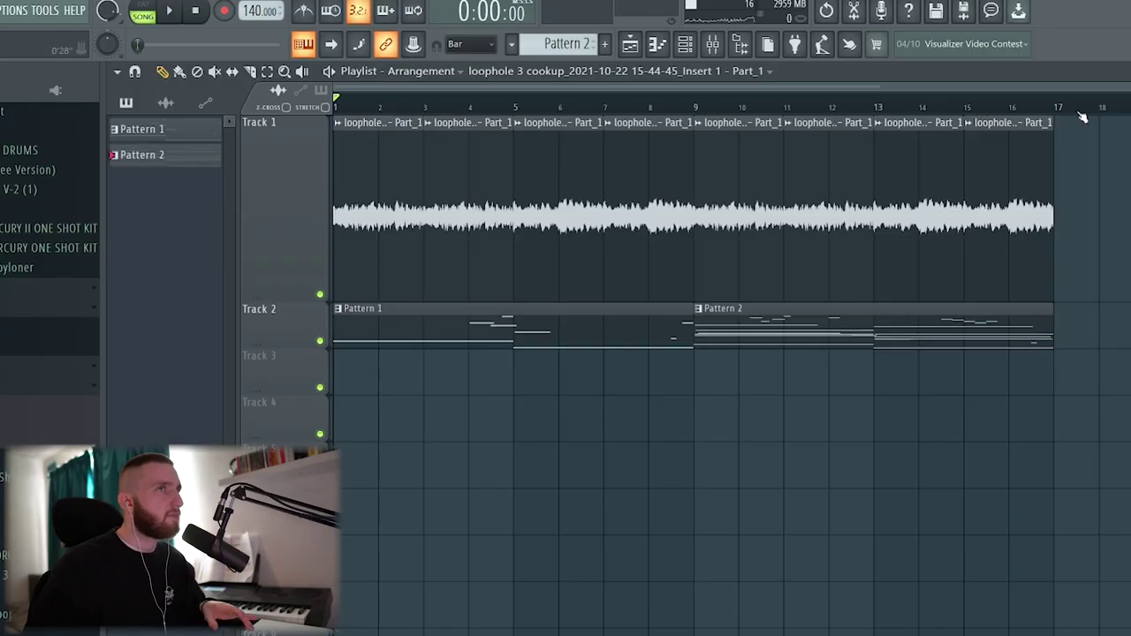
- Extend the audio loop on playlist Track 1 from bar 17 to bar 21
scroll(732, 353, down, 1)
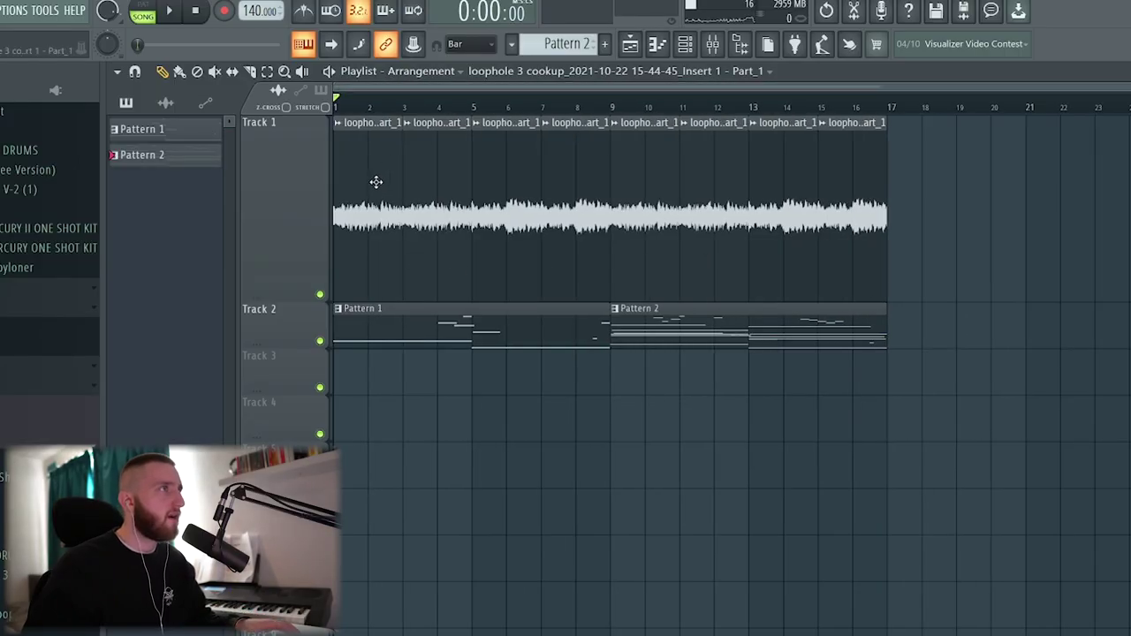
drag(1039, 216, 936, 216)
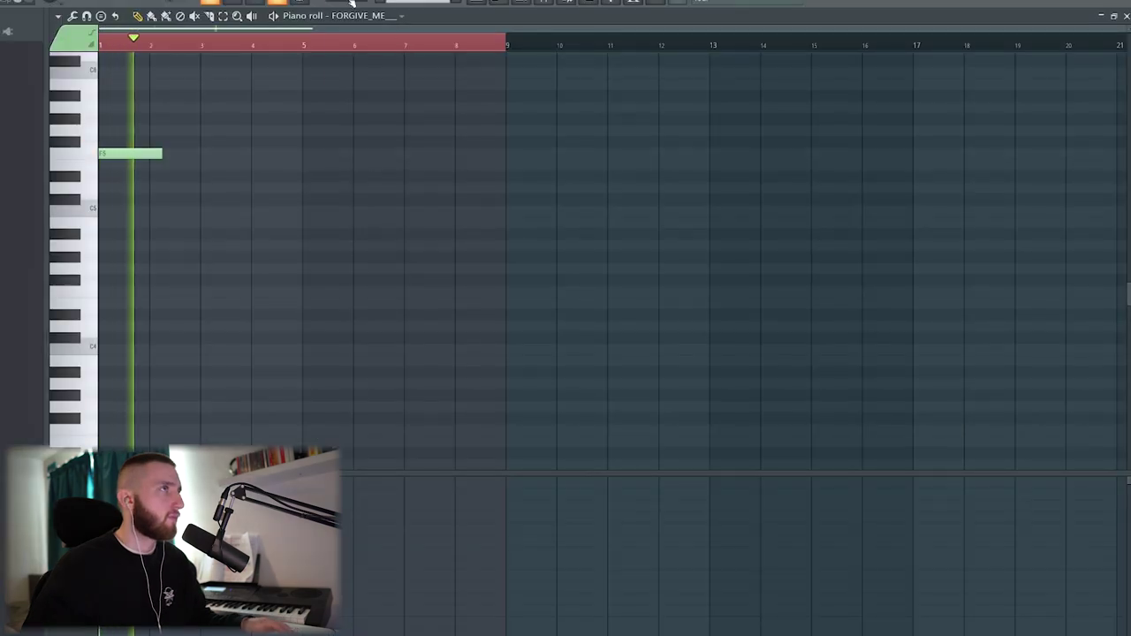
- Set the snap to 1/2 step and add a second F5 note directly after the first in the FORGIVE_ME___ part
click(349, 4)
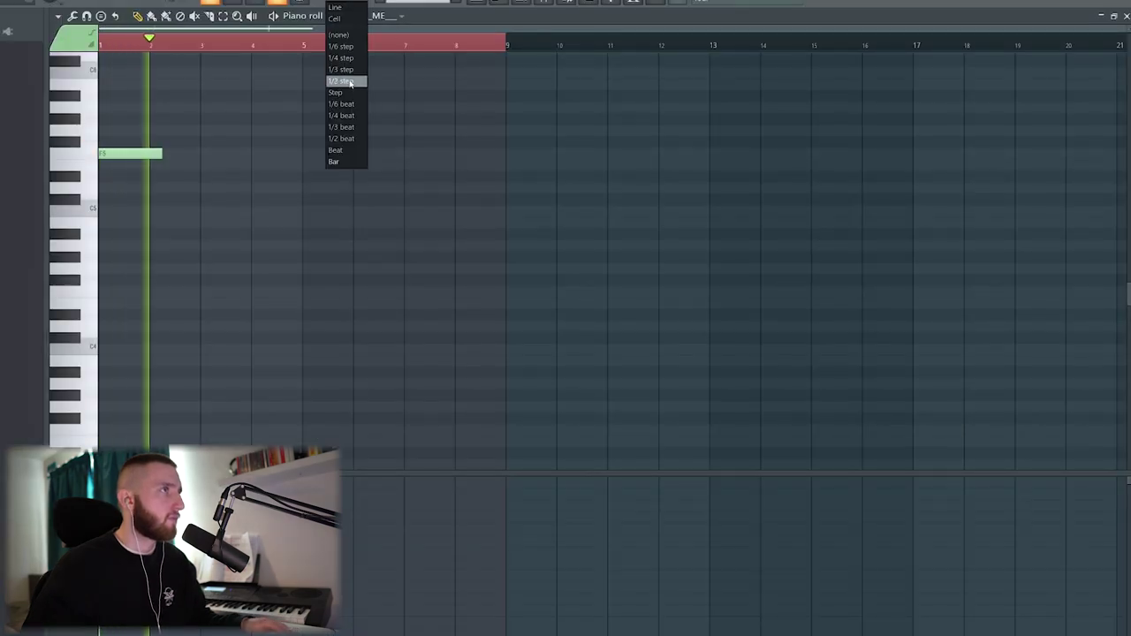
click(350, 82)
key(space)
drag(1126, 29, 601, 133)
scroll(432, 309, up, 2)
key(space)
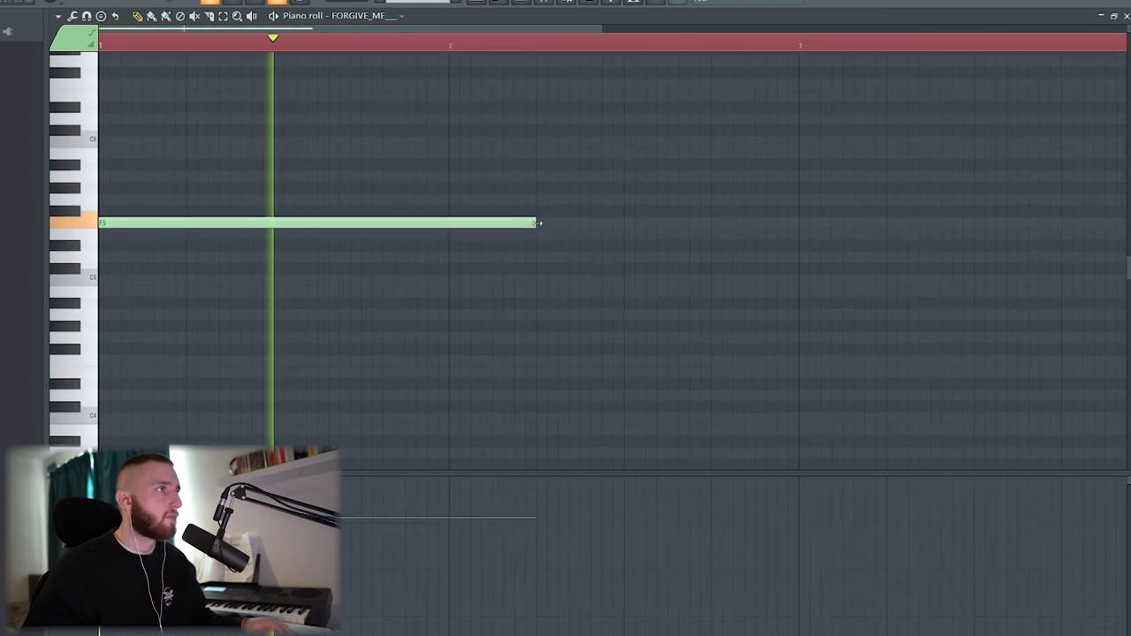
click(543, 223)
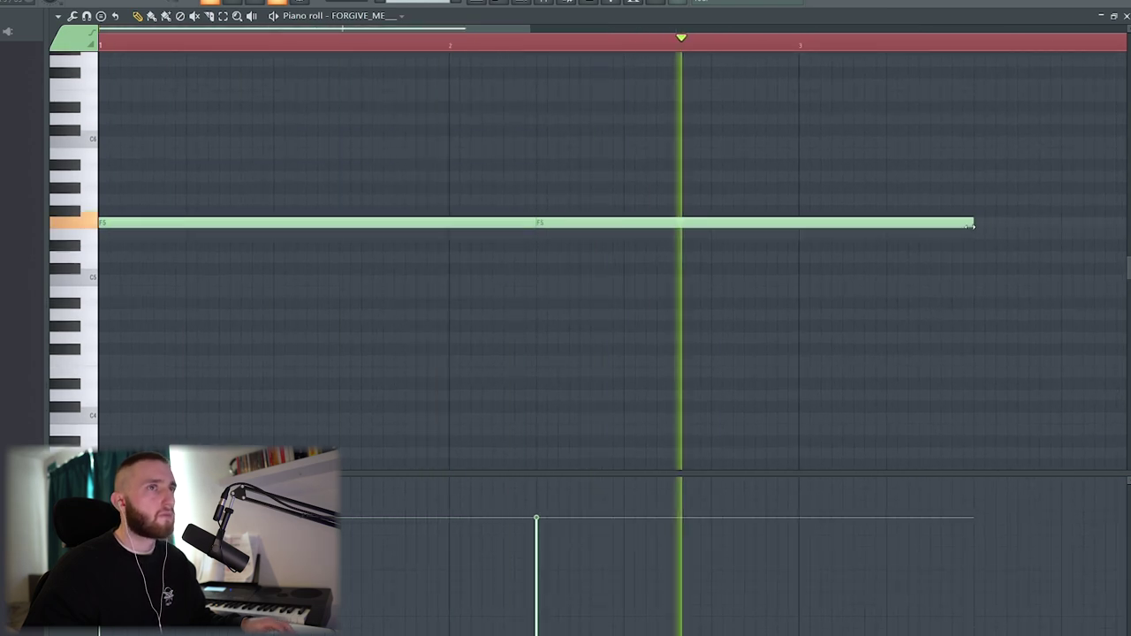
- Trim the second F5 note to end at bar 3 and duplicate both notes across bars 3 and 4
drag(970, 226, 798, 226)
drag(606, 29, 1017, 80)
drag(366, 250, 520, 221)
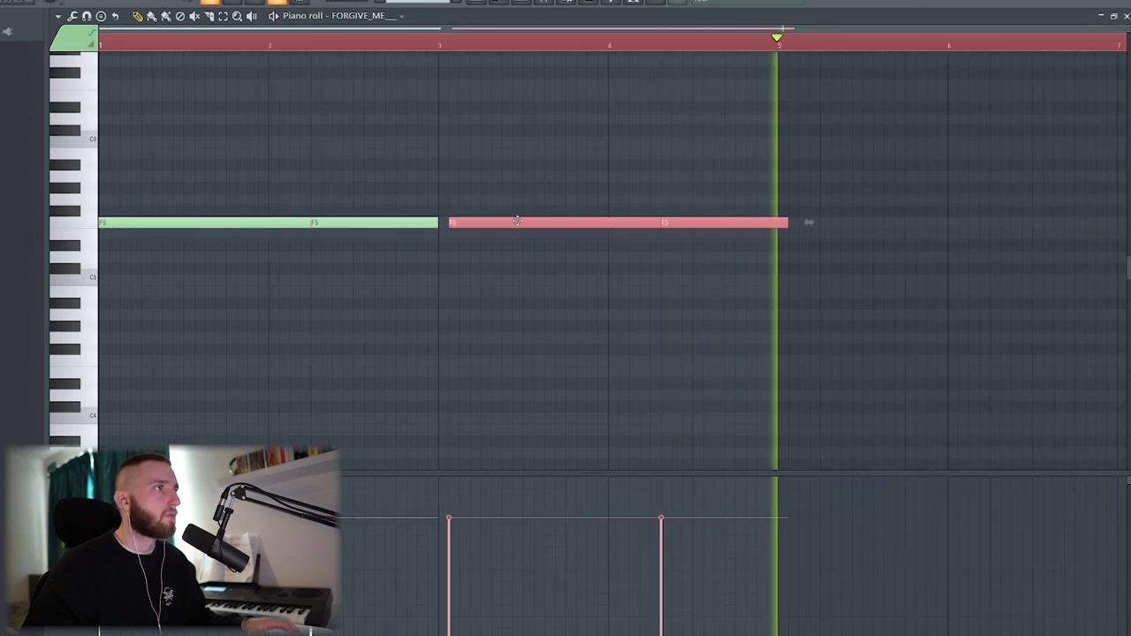
key(F5)
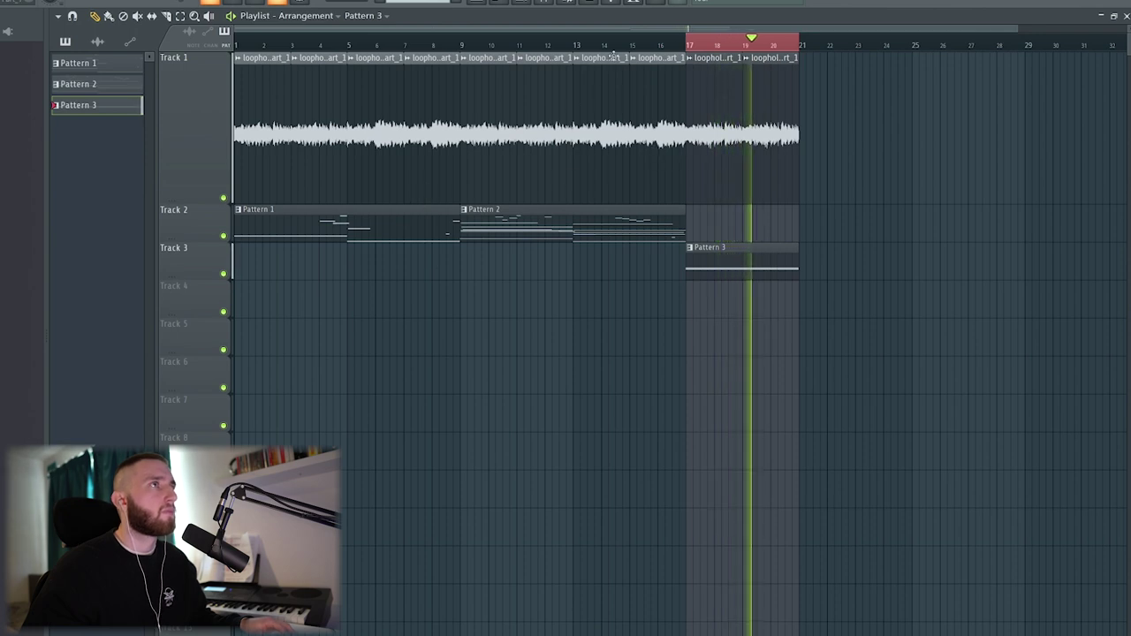
key(F9)
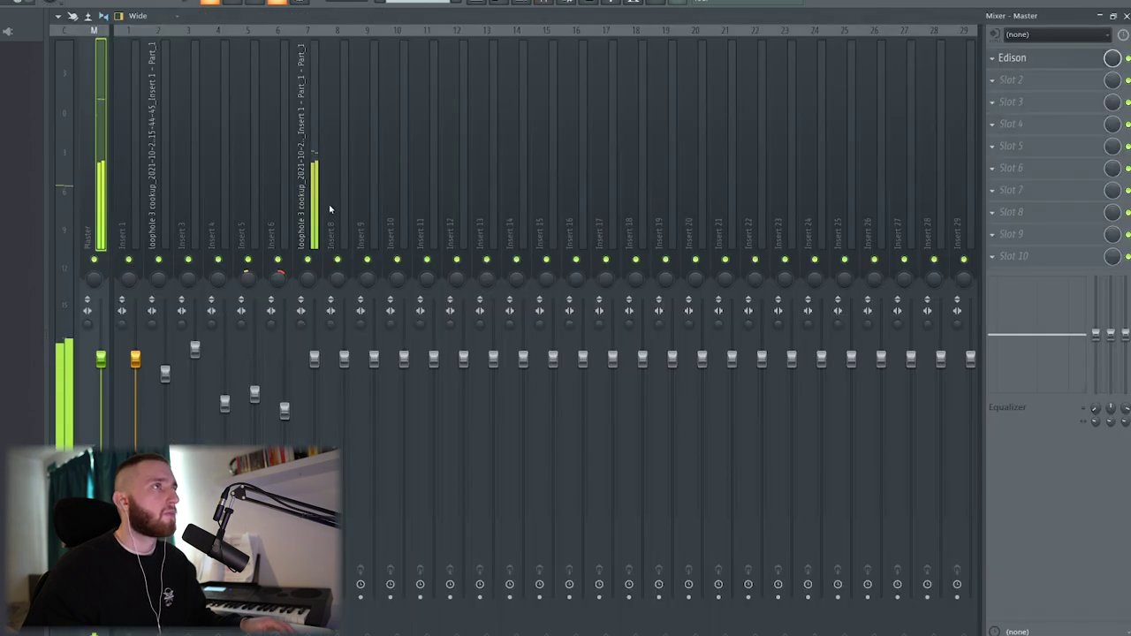
click(477, 6)
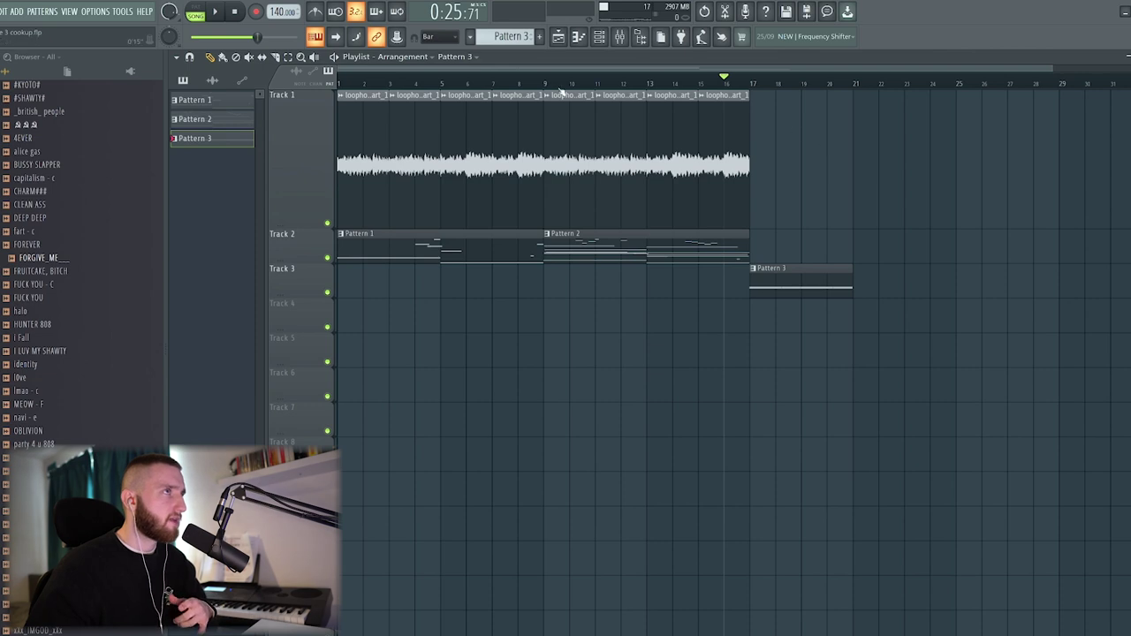
- Select Pattern 2 and solo Insert 3 in the mixer
click(525, 37)
click(548, 53)
click(620, 37)
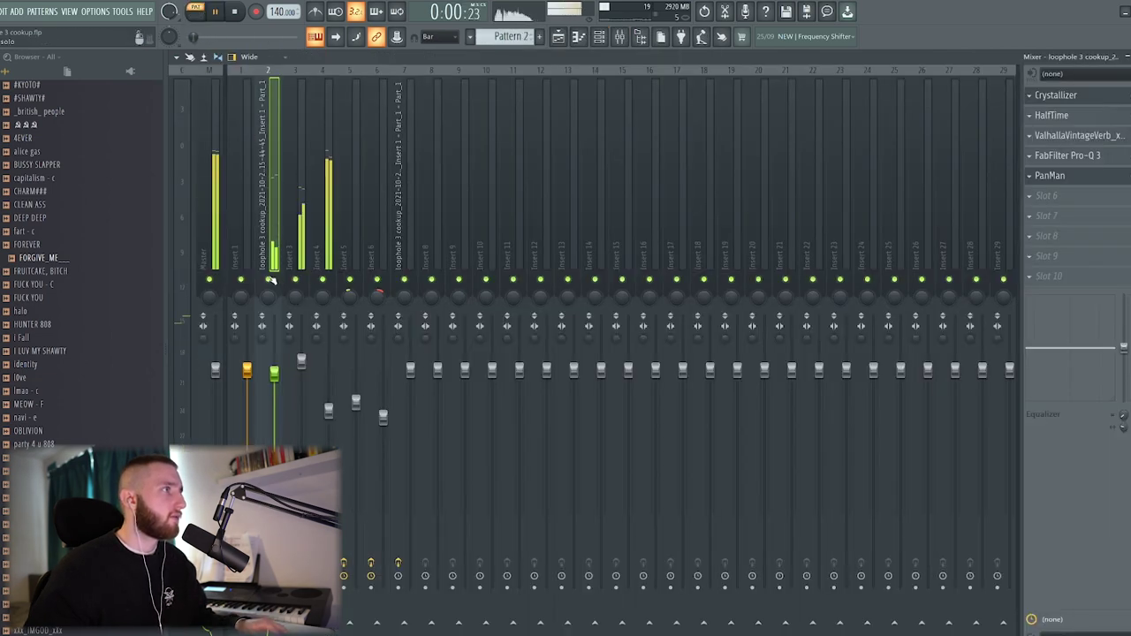
right_click(296, 279)
click(290, 238)
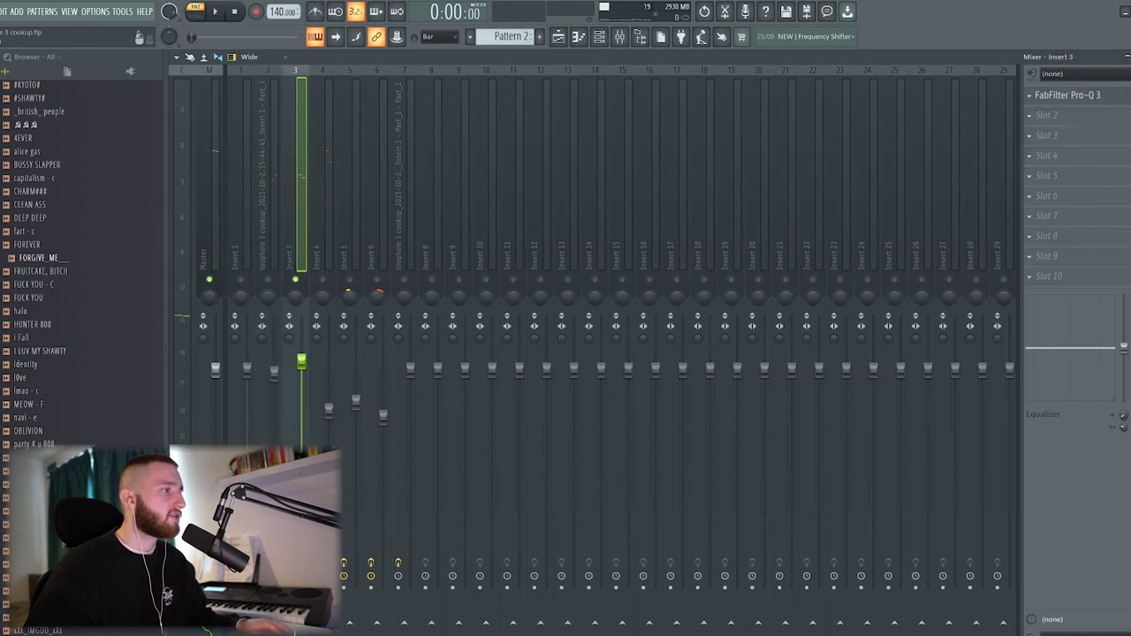
- Arm Insert 3 for recording and render it to an audio clip on playlist Track 1 at bar 17
click(235, 587)
click(290, 587)
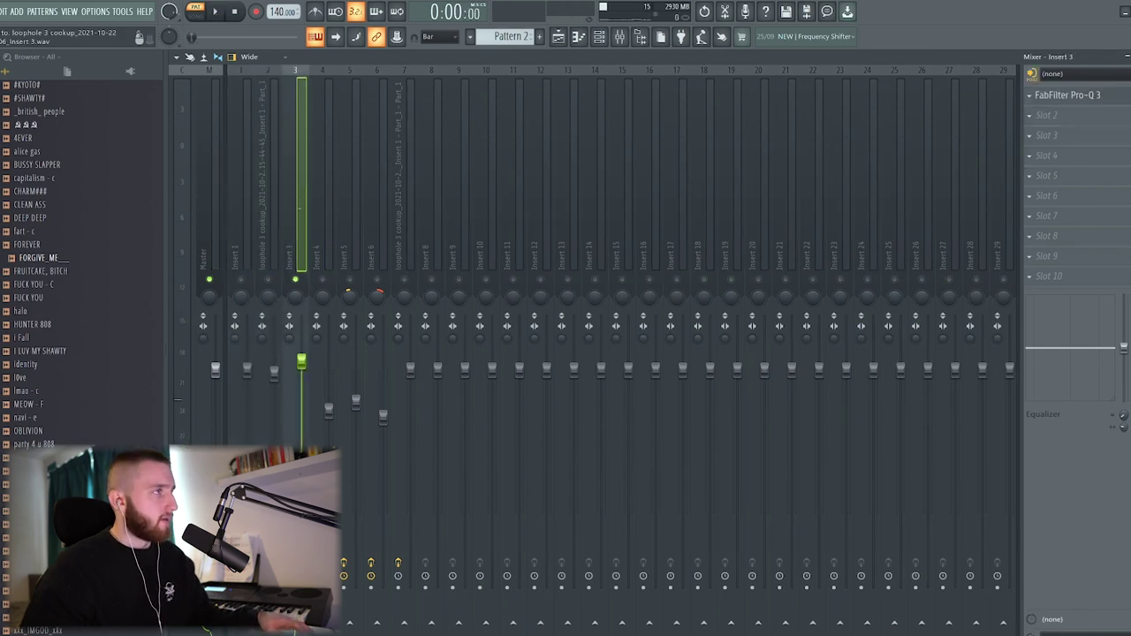
key(ctrl+alt+r)
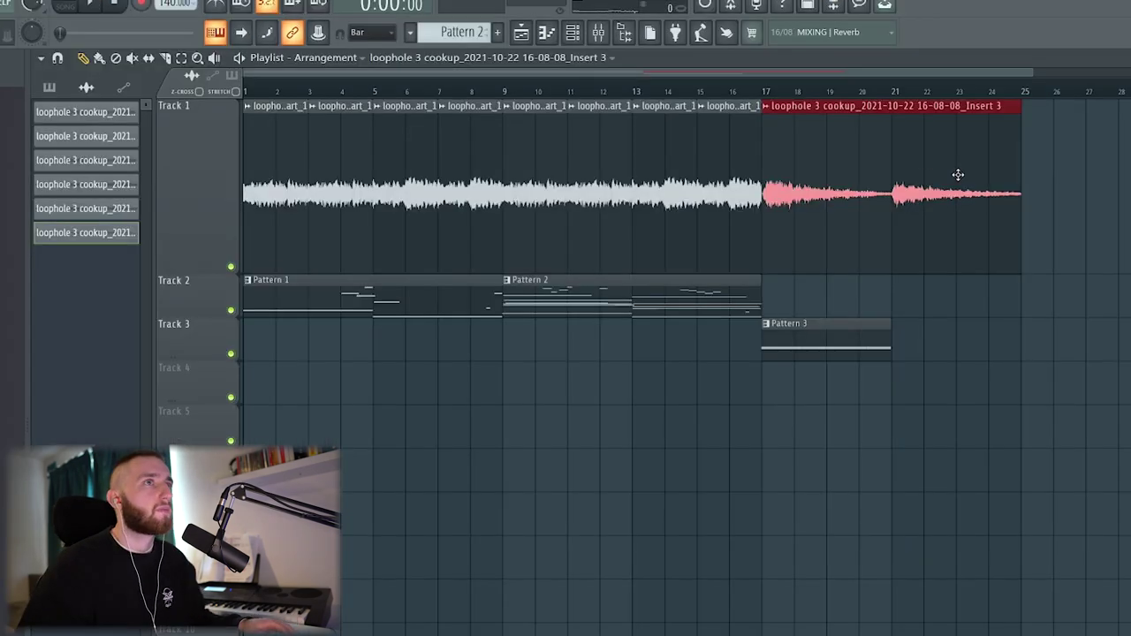
- Reverse the rendered Insert 3 clip and slice it at bar 21
double_click(958, 174)
click(634, 436)
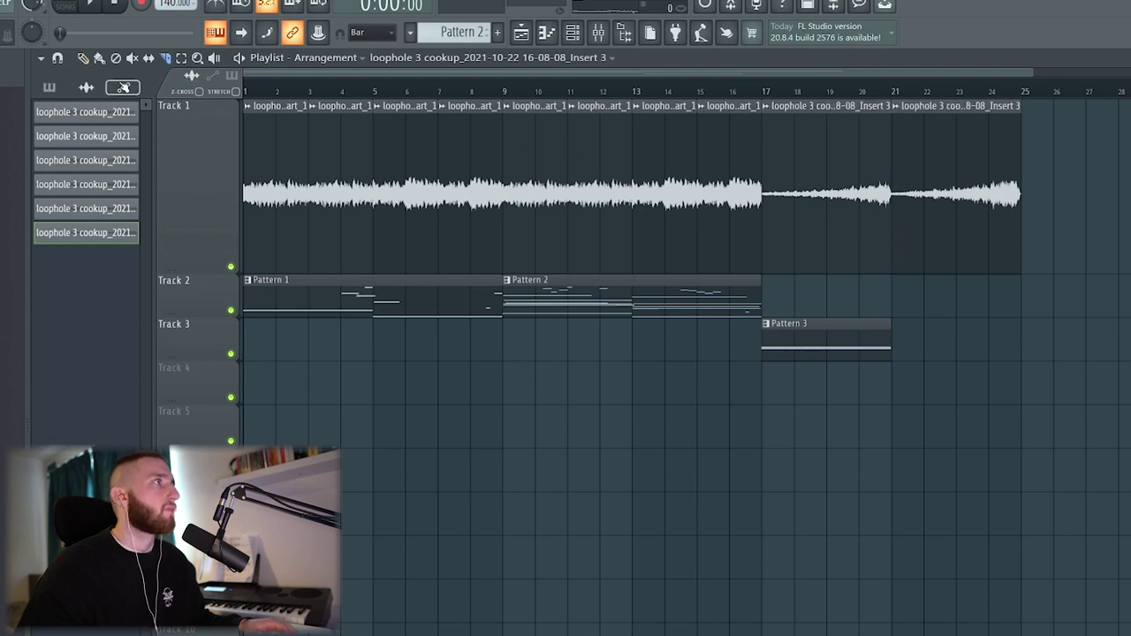
drag(919, 141, 985, 300)
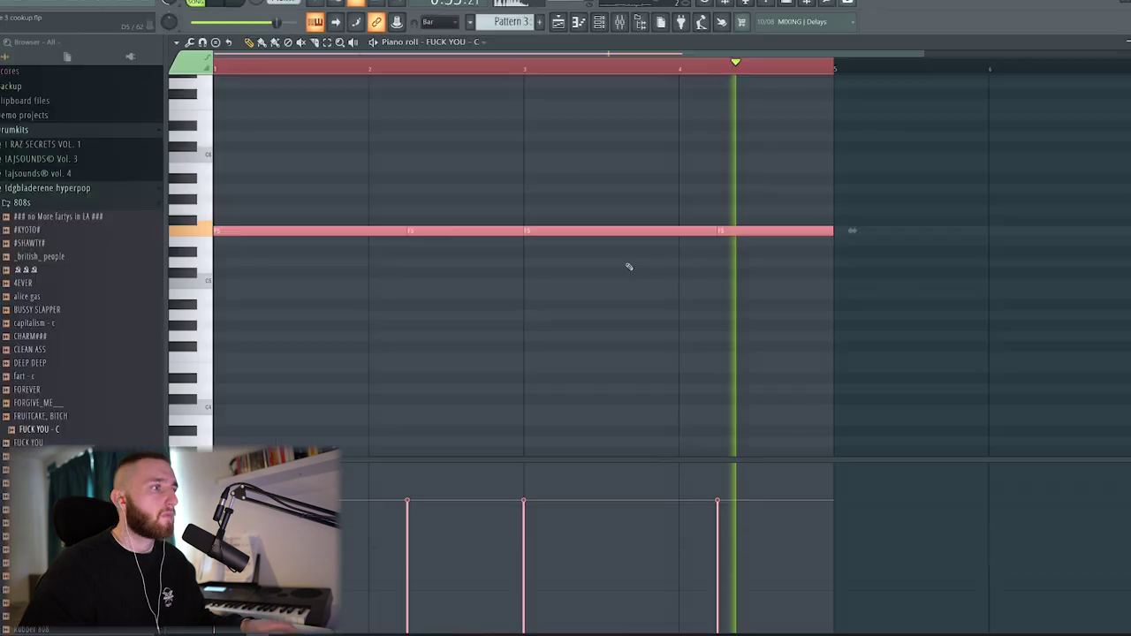
- Duplicate the four F5 notes of the 808 across bars 5 to 8 and transpose the copies down to C#5
key(Down)
key(Down)
key(Down)
key(Down)
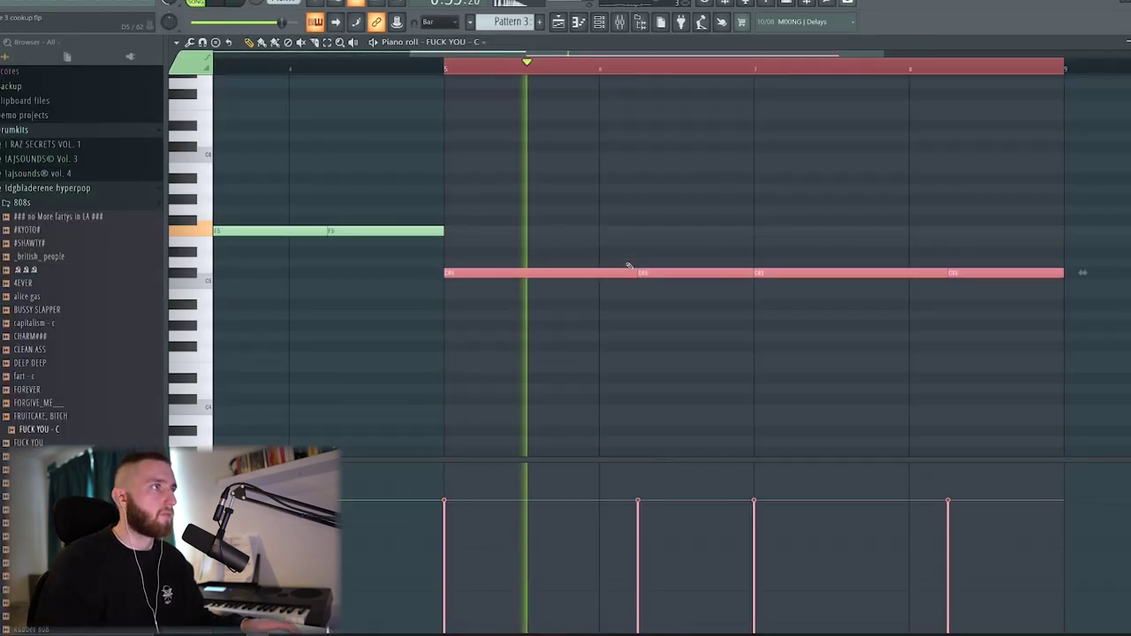
key(ctrl+d)
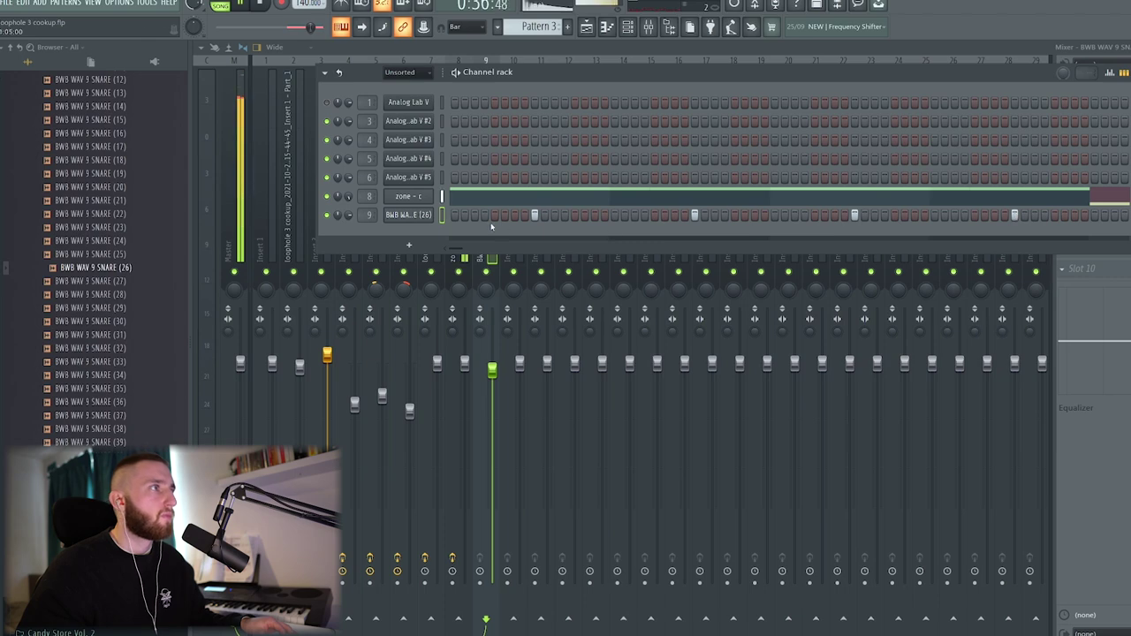
- Duplicate the BWB WAV 9 SNARE (26) hits across bars 5 to 8 in Pattern 3
right_click(413, 215)
click(451, 213)
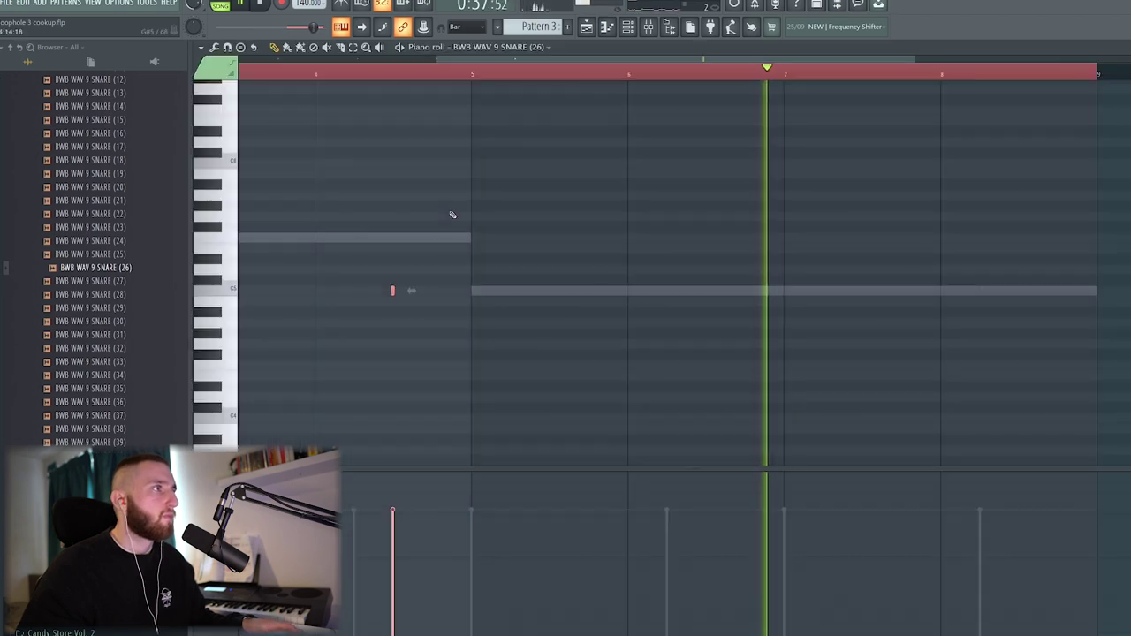
drag(393, 291, 1025, 291)
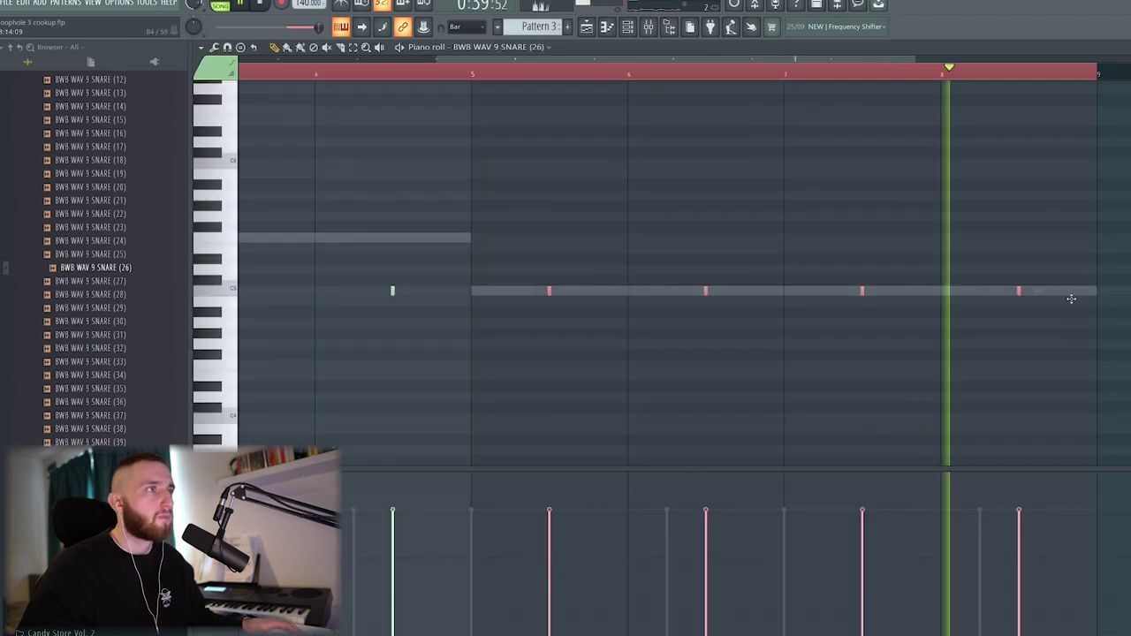
- Audition samples in the BWB HI HAT folder and add BWB WAV 9 HAT (29) as a new channel
click(627, 28)
scroll(119, 250, up, 10)
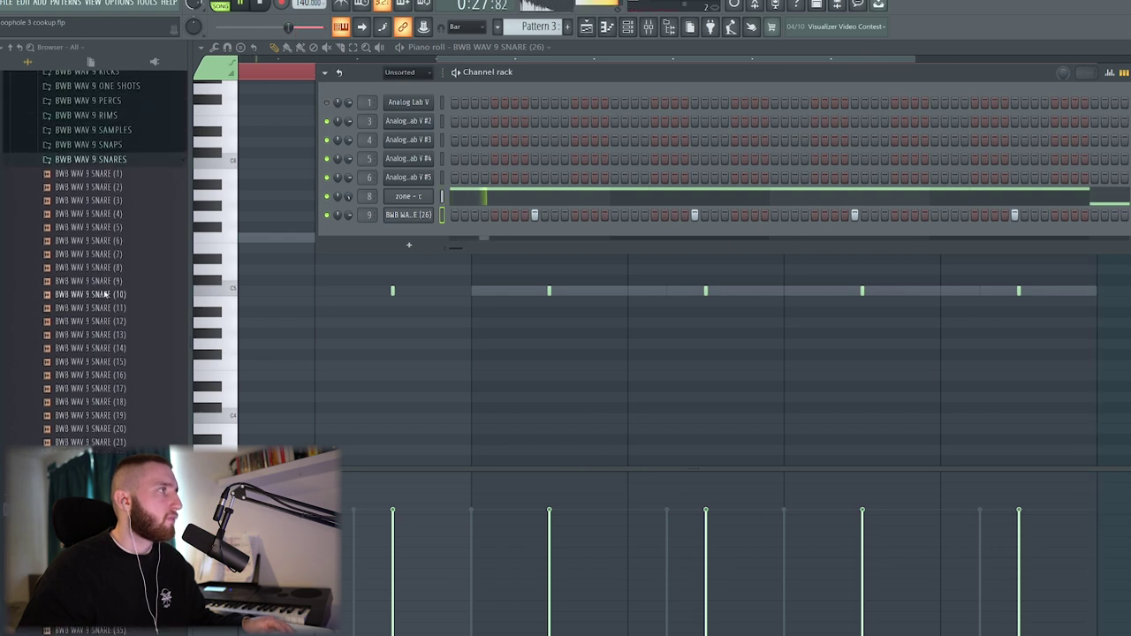
click(109, 220)
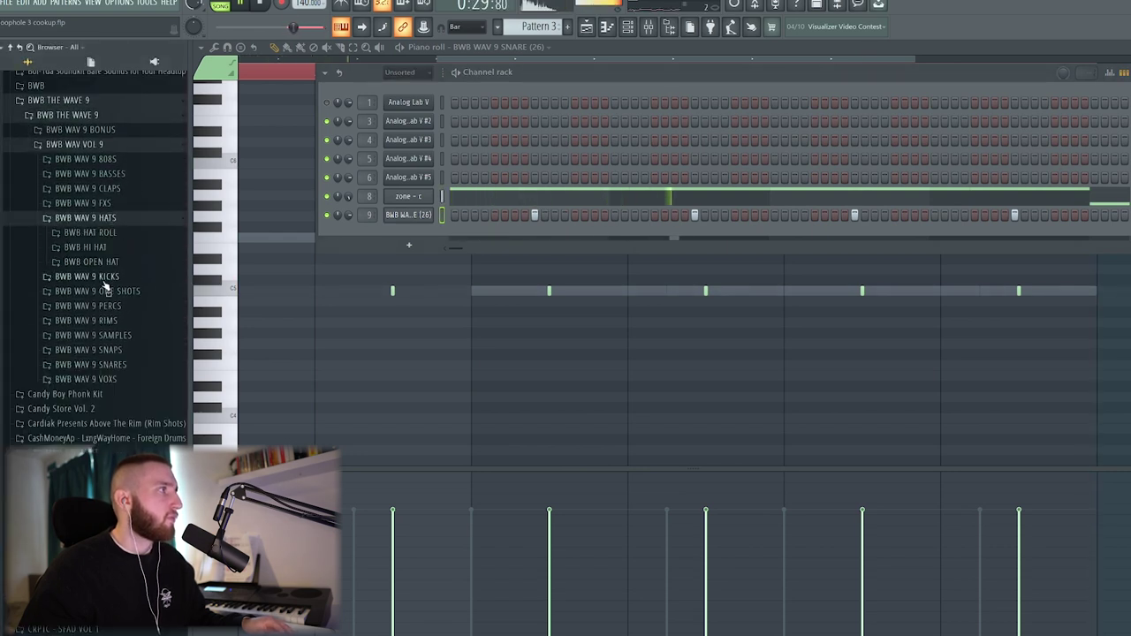
scroll(110, 301, down, 2)
click(99, 265)
click(100, 277)
click(101, 300)
scroll(101, 283, down, 4)
click(99, 303)
click(99, 288)
click(97, 275)
click(96, 262)
drag(99, 328, 415, 232)
- Fill the hi-hat channel on each 2 steps and vary its note velocities across bars 1 and 2
right_click(414, 233)
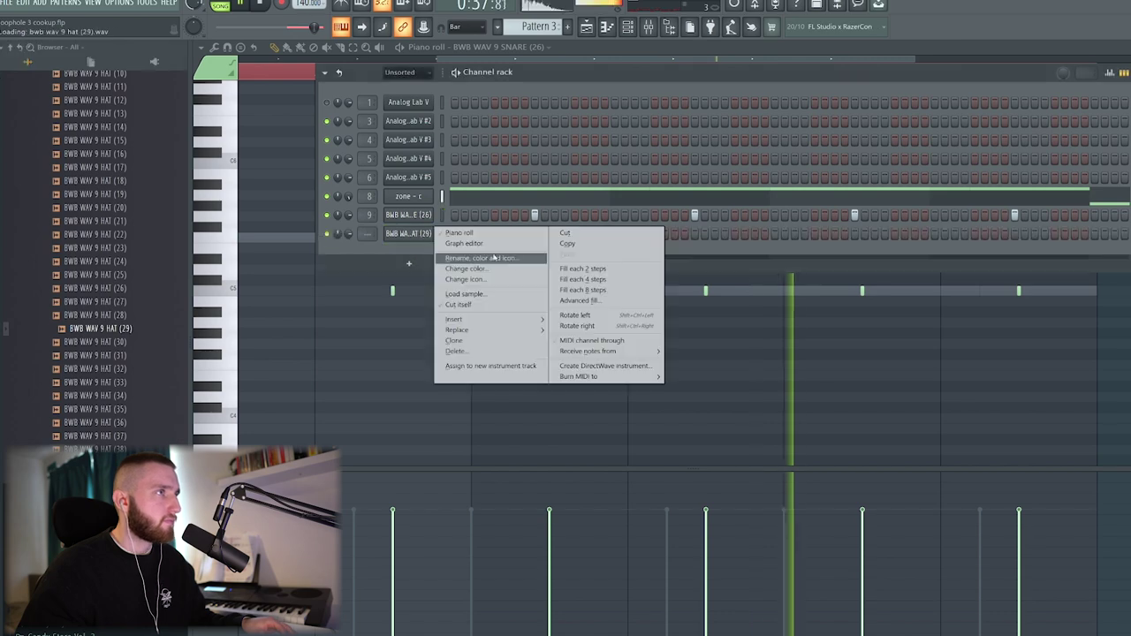
click(566, 268)
click(411, 233)
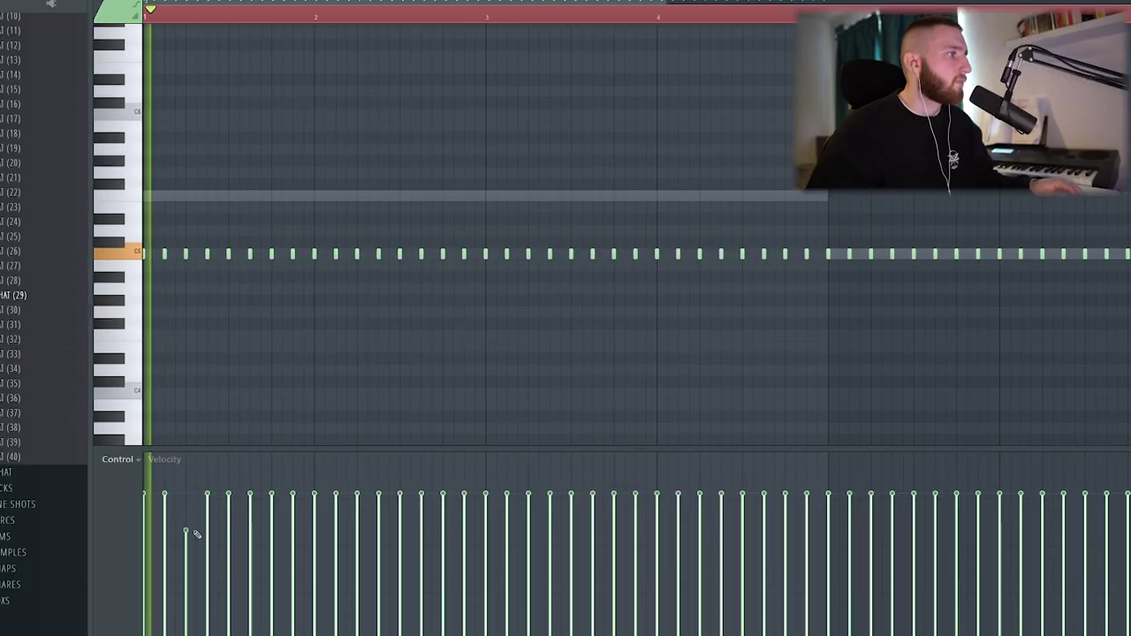
mouse_move(195, 532)
mouse_down()
mouse_move(203, 565)
mouse_move(208, 541)
mouse_move(187, 501)
mouse_move(212, 609)
mouse_up()
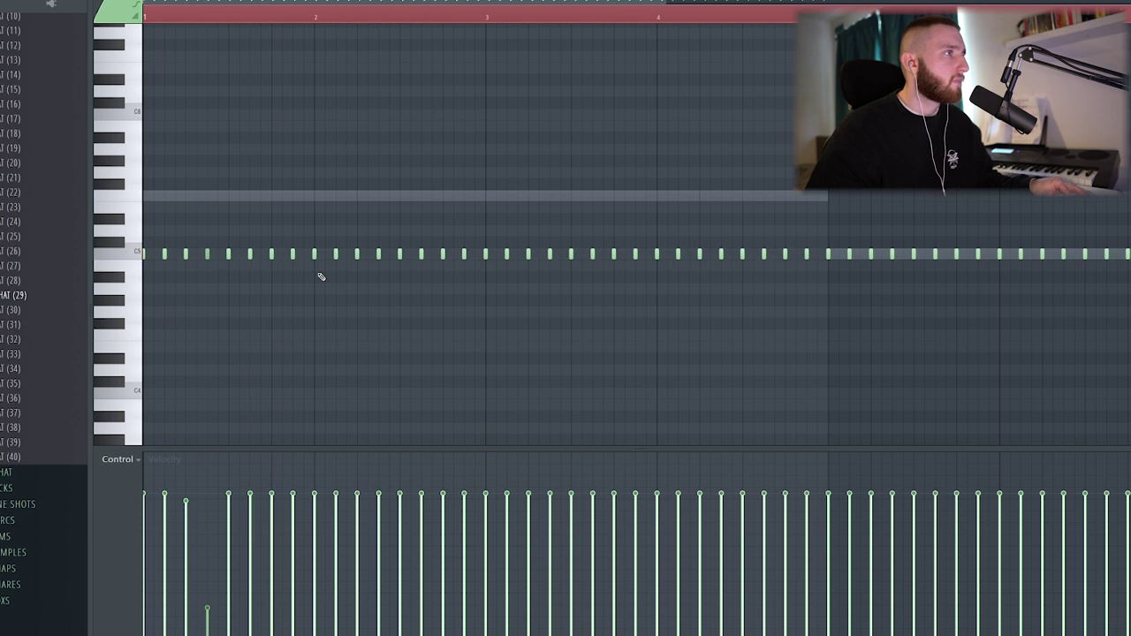
mouse_move(271, 551)
mouse_down()
mouse_move(277, 585)
mouse_move(273, 535)
mouse_move(310, 545)
mouse_move(295, 606)
mouse_move(307, 613)
mouse_move(315, 497)
mouse_move(315, 543)
mouse_move(338, 515)
mouse_move(348, 617)
mouse_move(343, 501)
mouse_move(359, 608)
mouse_up()
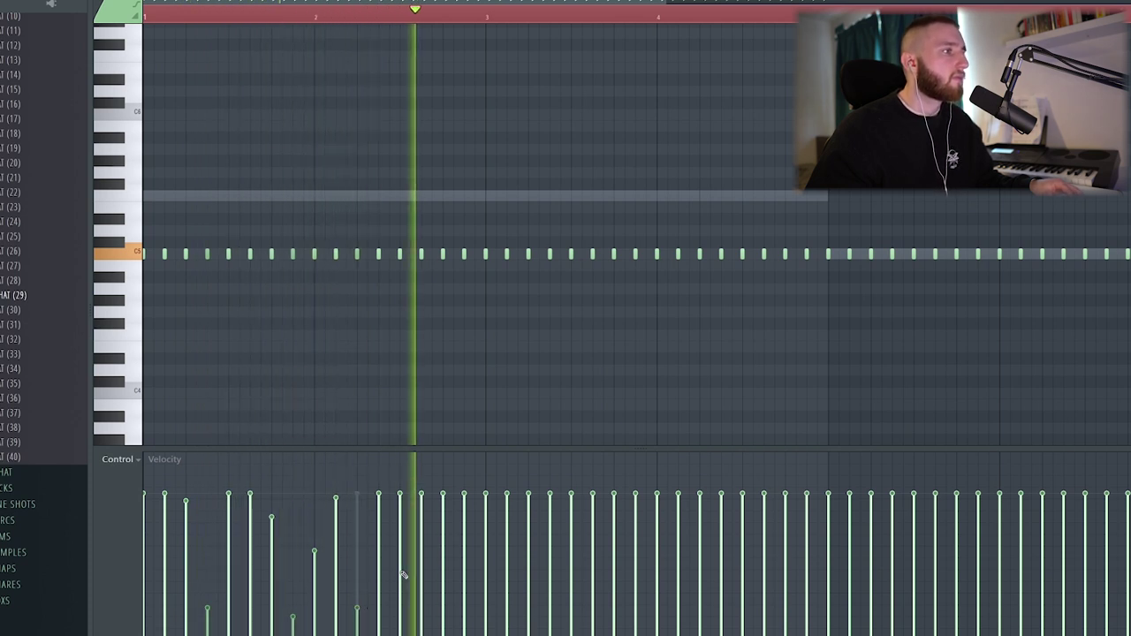
mouse_move(357, 521)
mouse_down()
mouse_move(358, 533)
mouse_move(361, 499)
mouse_move(381, 523)
mouse_move(391, 607)
mouse_move(399, 505)
mouse_up()
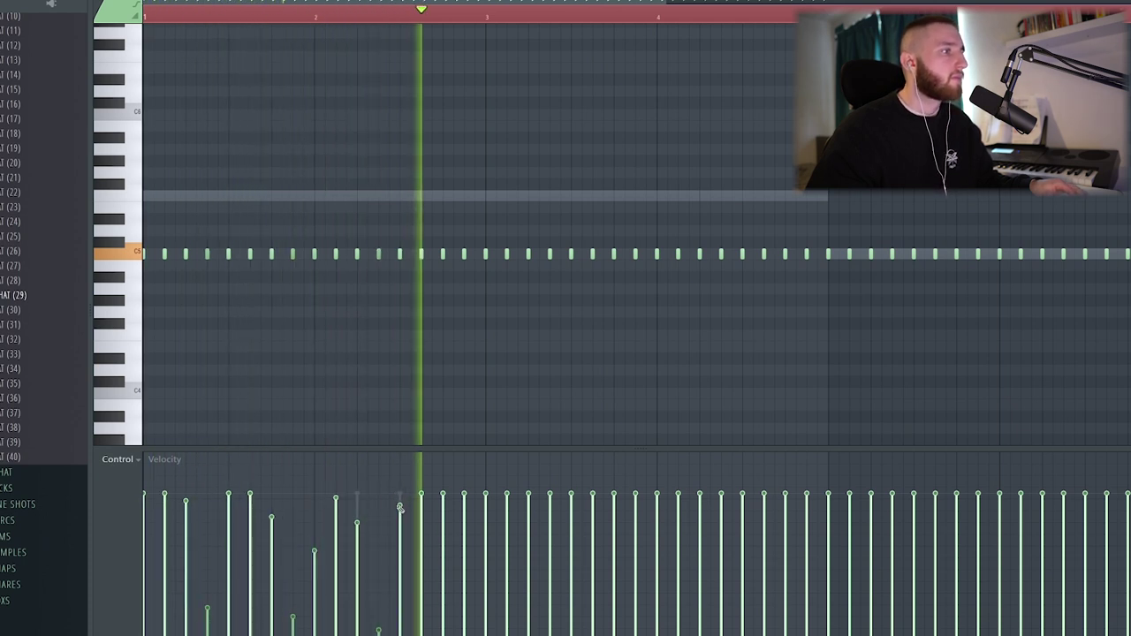
mouse_move(422, 557)
mouse_down()
mouse_move(444, 571)
mouse_move(455, 614)
mouse_move(462, 520)
mouse_up()
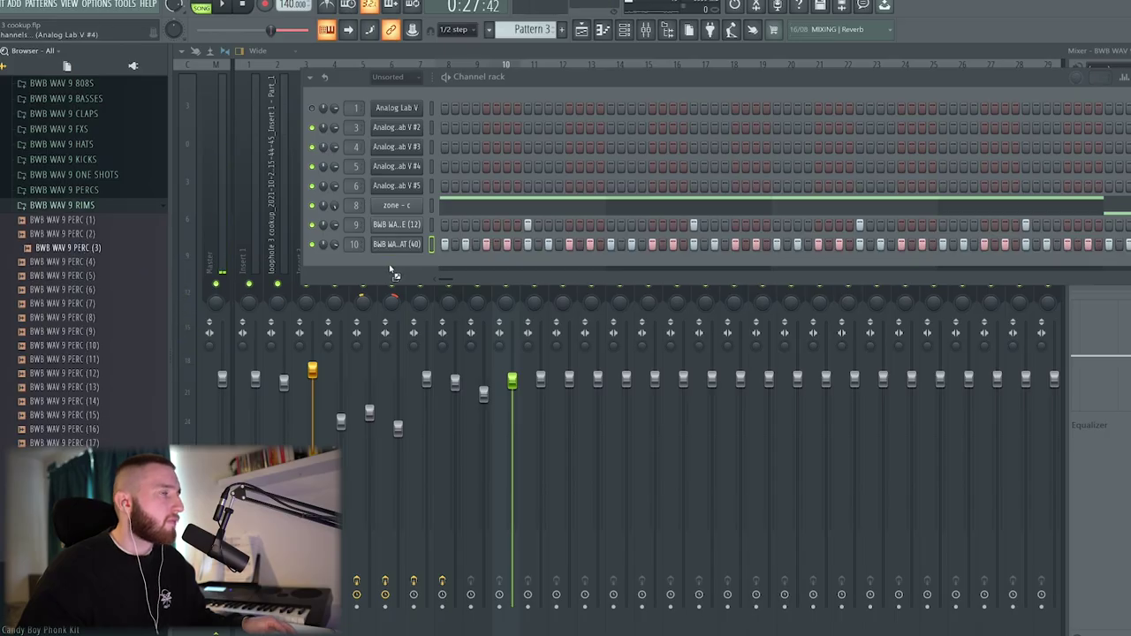
- Add BWB WAV 9 PERC (3) as a new channel and place sparse single hits along Pattern 3
drag(390, 269, 451, 282)
key(space)
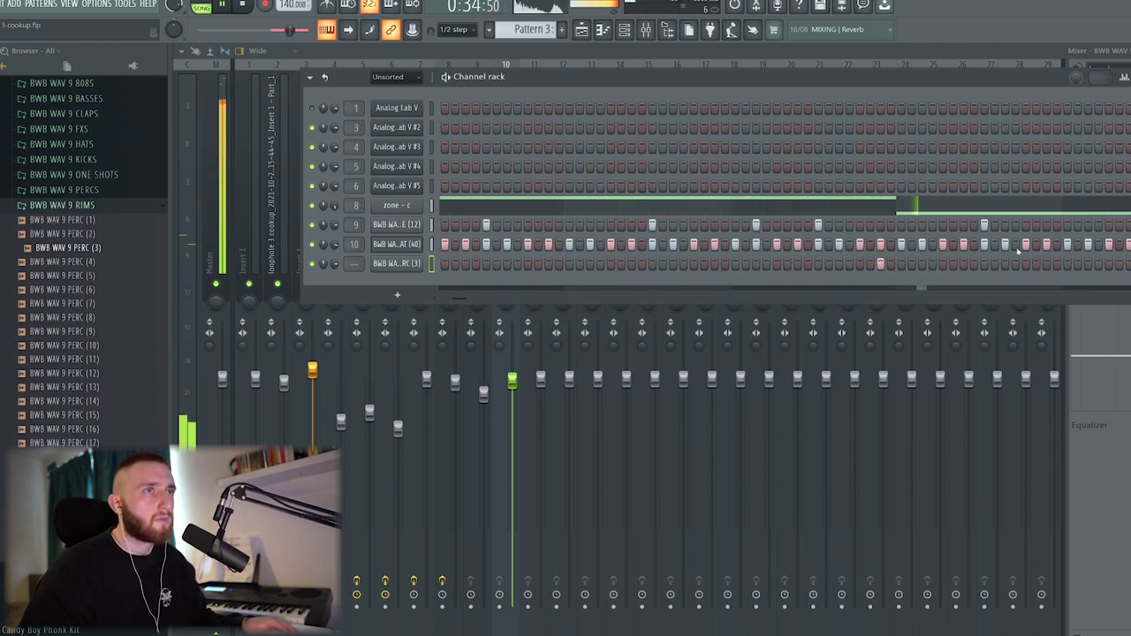
scroll(1041, 301, right, 4)
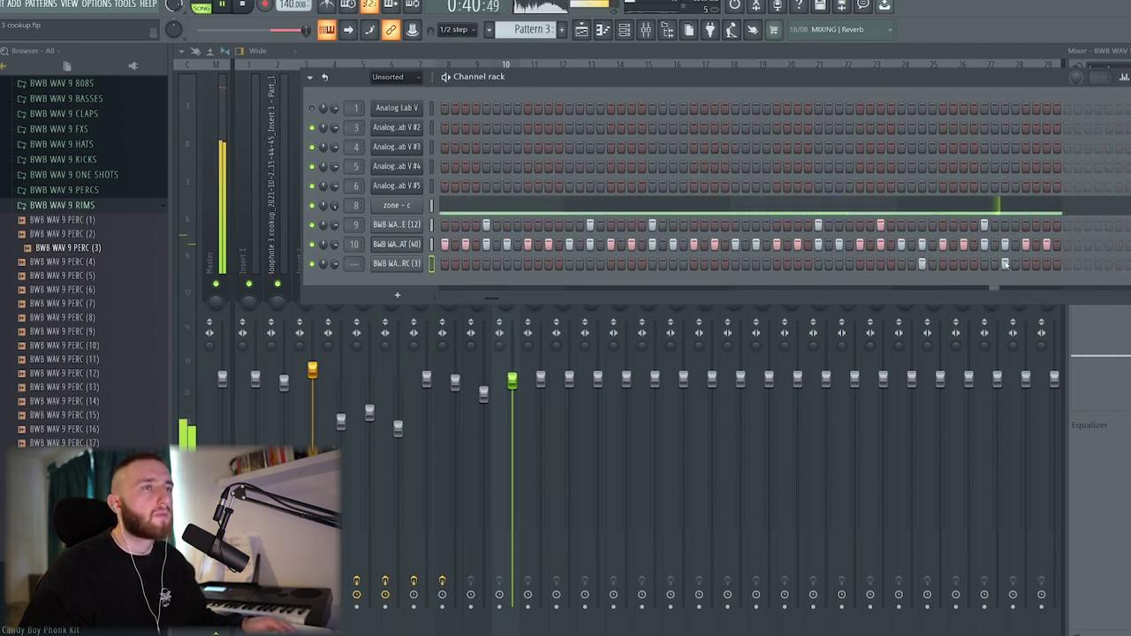
- Replace the sample in the snare channel with BWB WAV 9 PERC (6) and check it during playback
click(90, 264)
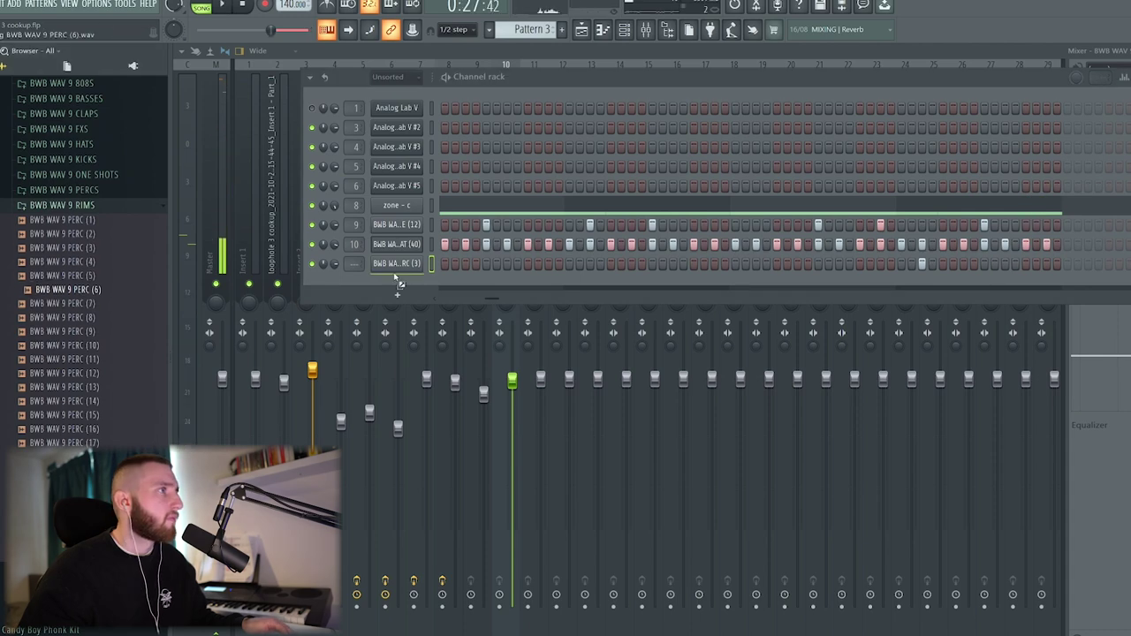
drag(406, 228, 409, 228)
key(space)
click(409, 226)
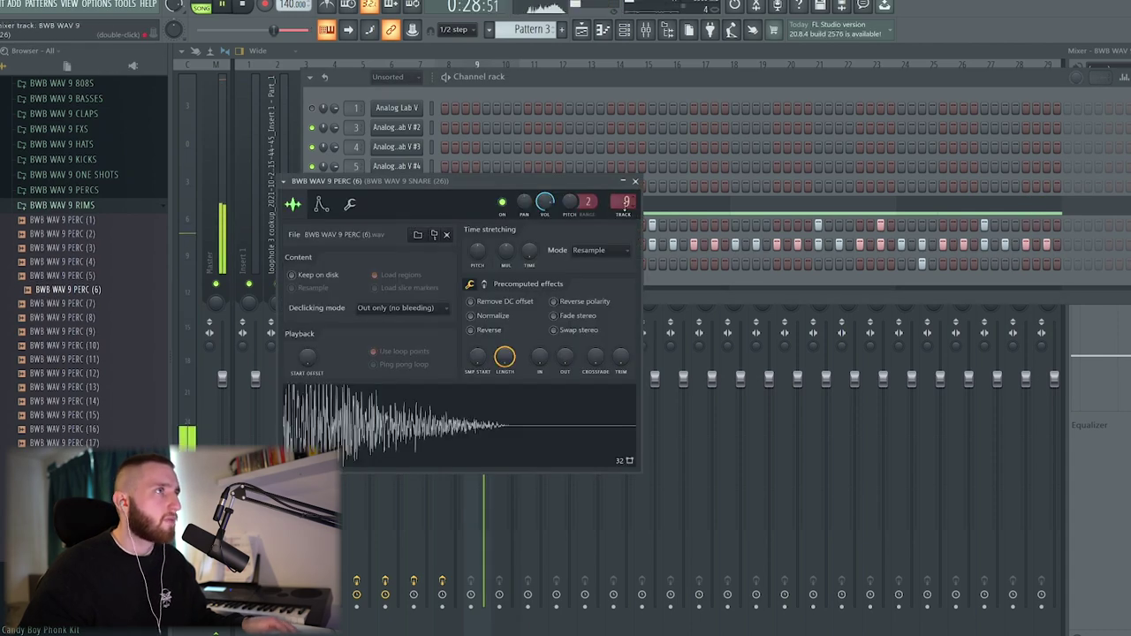
click(639, 183)
click(472, 253)
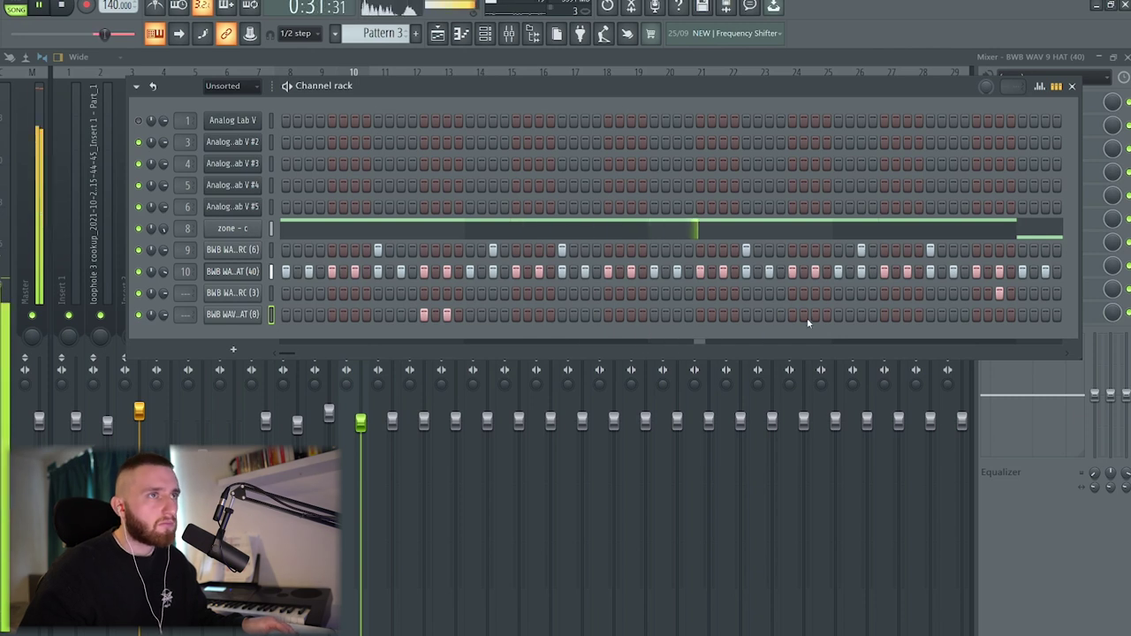
- Route the BWB WAV 9 HAT (8) channel to mixer Insert 11
click(234, 314)
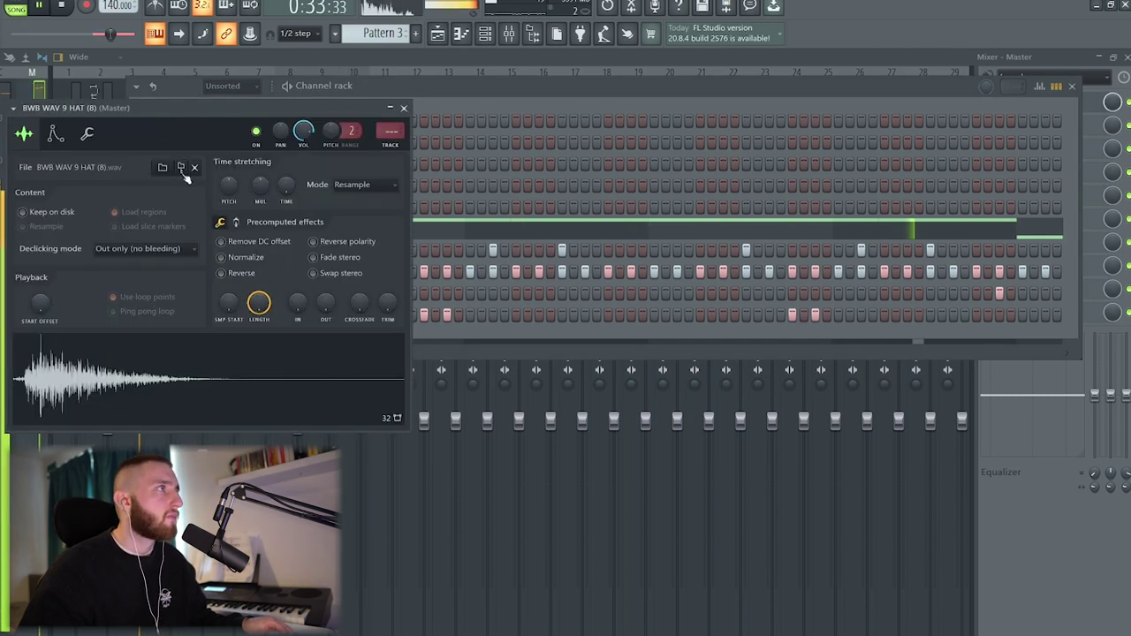
click(87, 134)
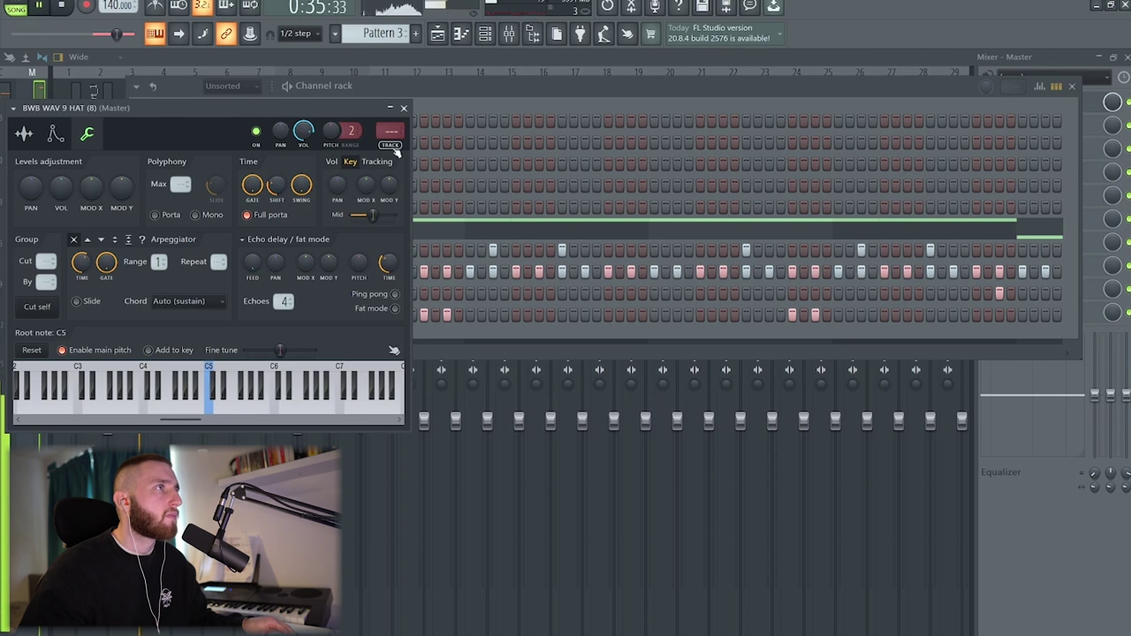
key(ctrl+l)
click(485, 33)
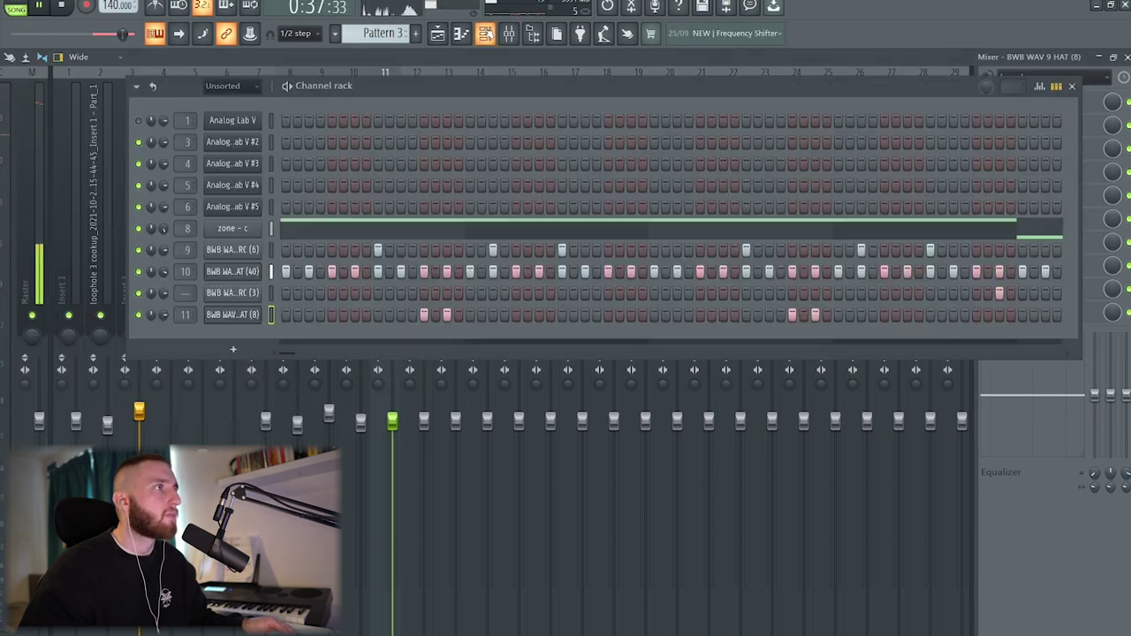
- Duplicate the BWB WAV 9 HAT (8) notes from bars 1 to 4 into bars 5 to 8
right_click(242, 320)
click(278, 314)
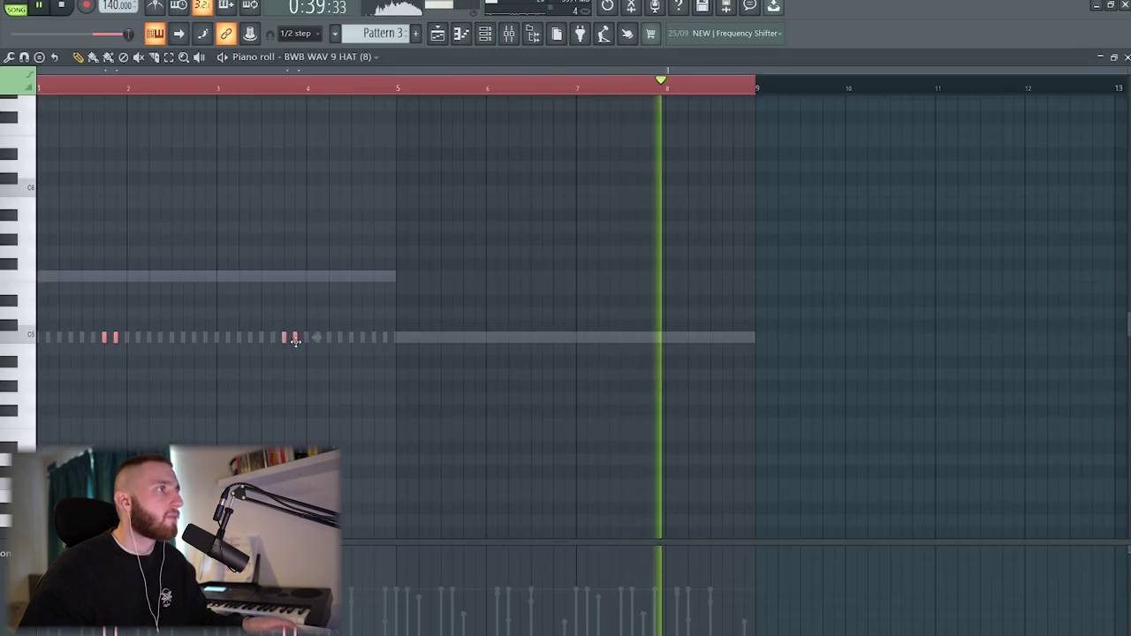
drag(439, 337, 657, 338)
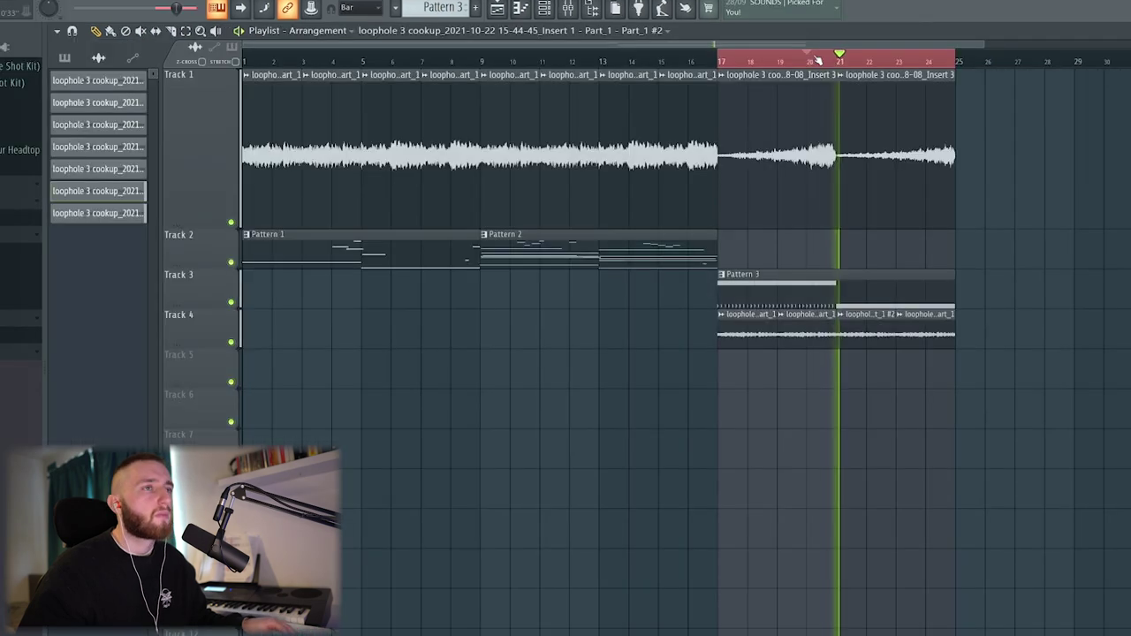
- Replace the Track 4 audio clip at bar 23 with a copy of the Part_1 #2 clip
right_click(910, 329)
click(903, 330)
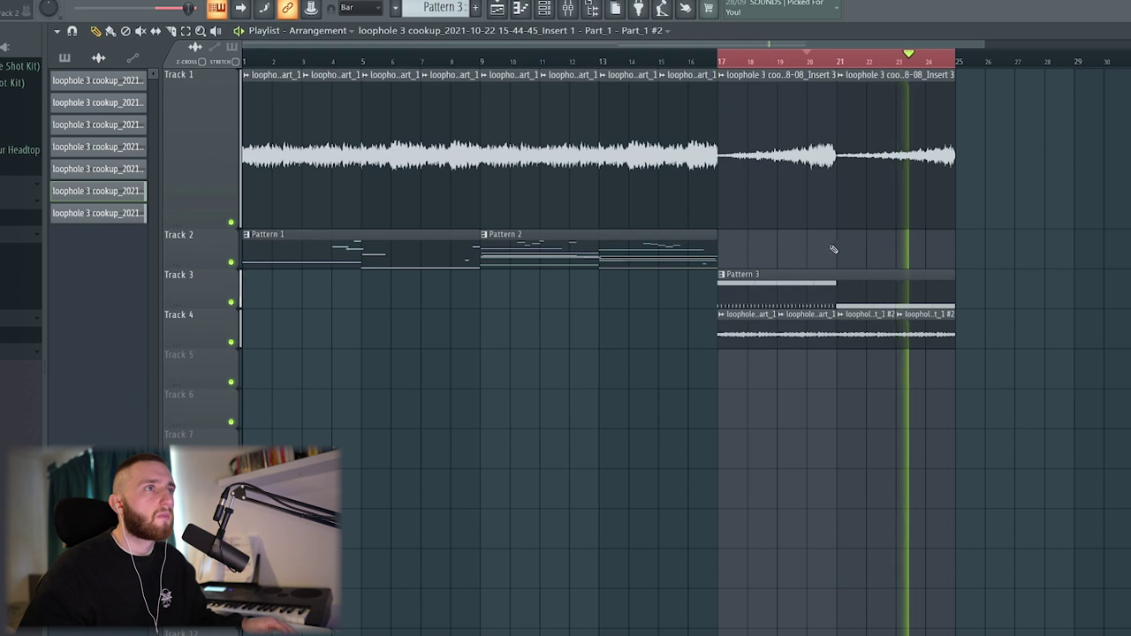
- Solo Insert 7 and shape its FabFilter Pro-Q 3 EQ with the 200 Cut preset and a gentle bell dip around 2 kHz
double_click(790, 336)
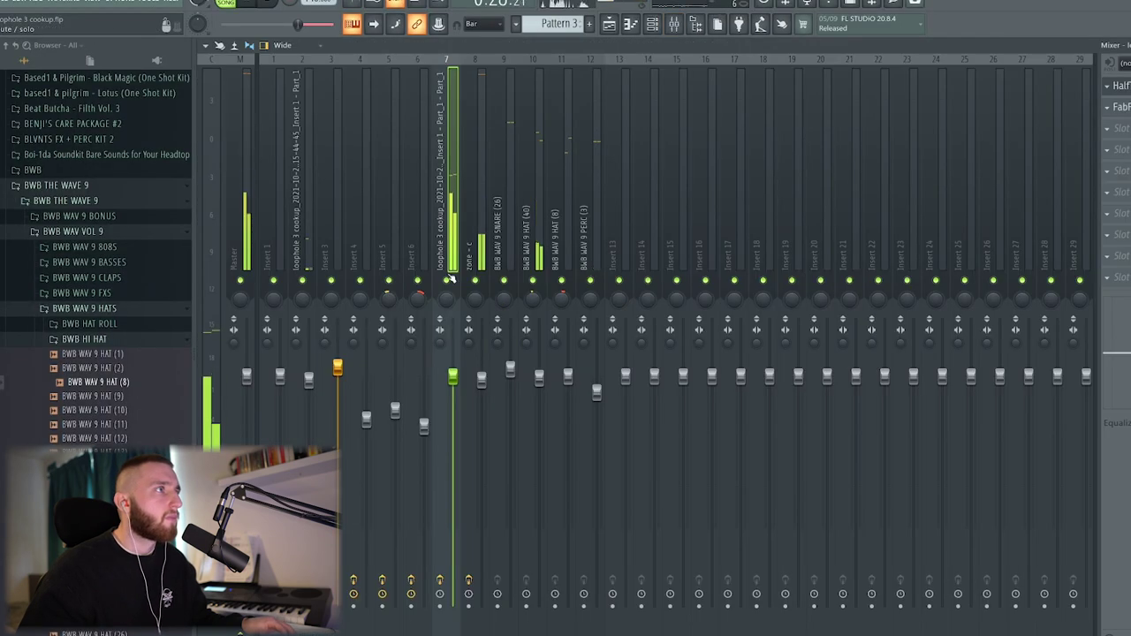
right_click(447, 280)
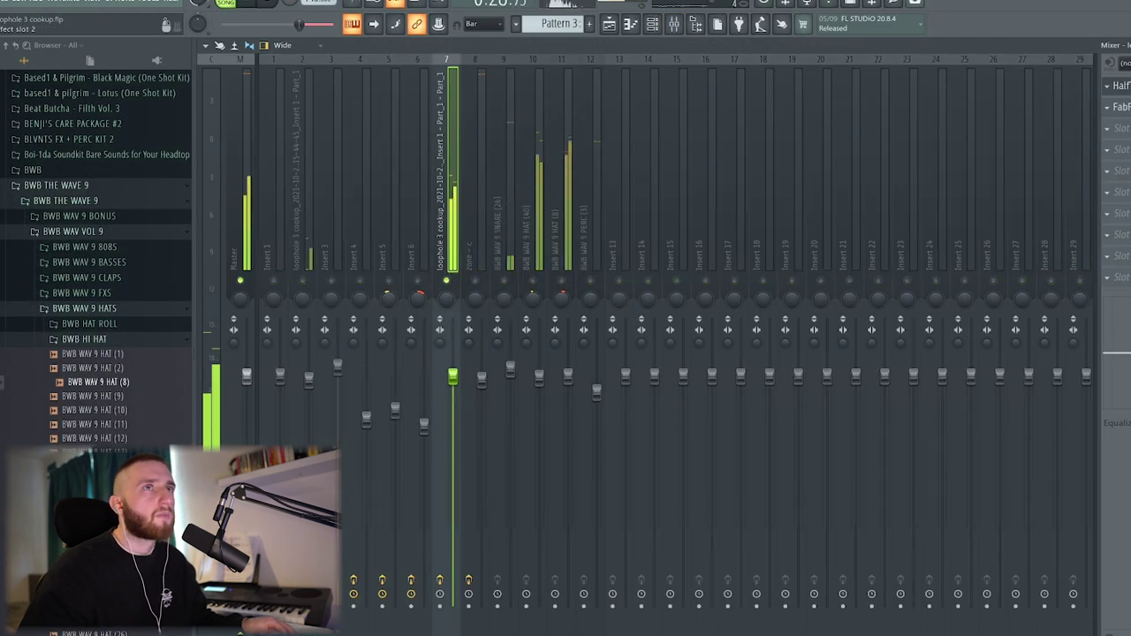
click(1123, 107)
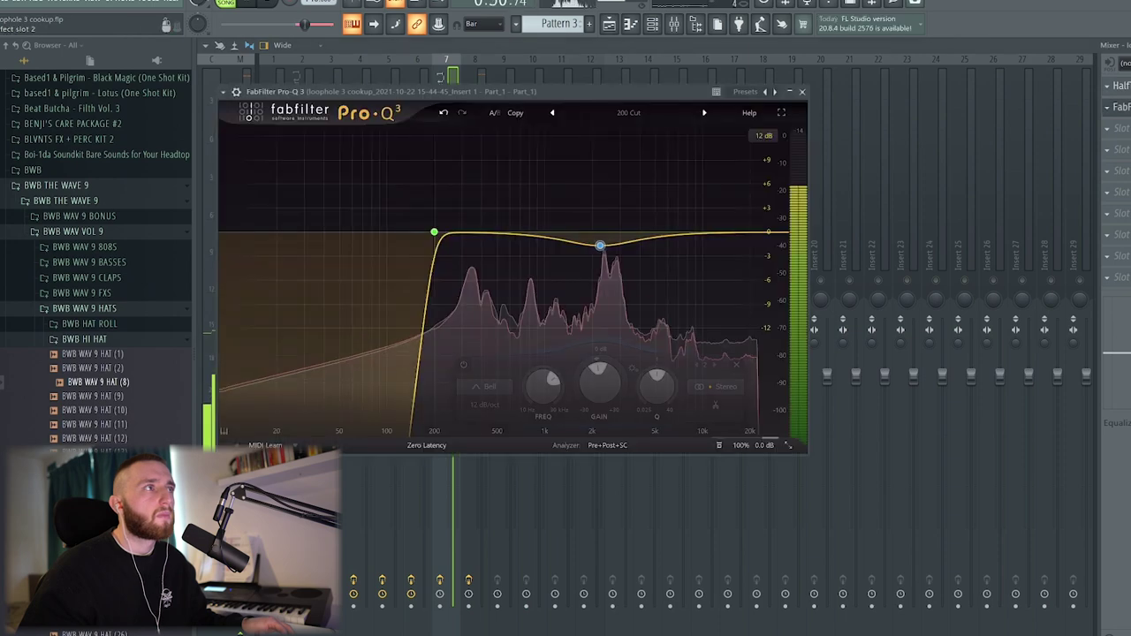
click(631, 114)
click(612, 177)
drag(538, 234, 571, 232)
scroll(639, 237, down, 6)
click(802, 91)
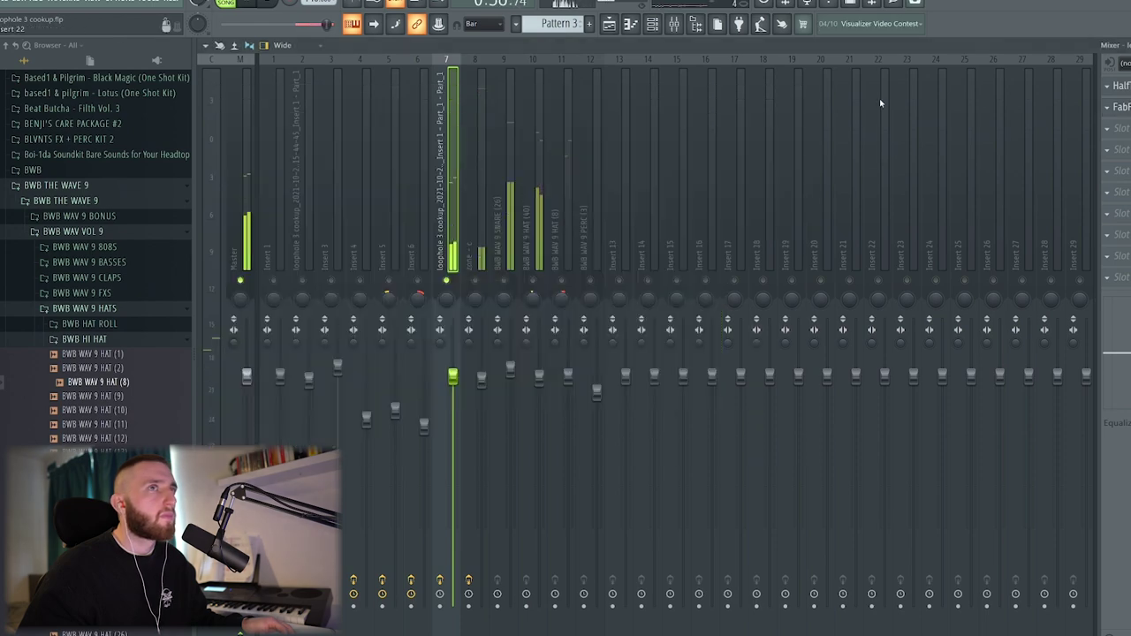
- Add ValhallaVintageVerb to the third effect slot of Insert 7 and adjust its reverb settings
click(1117, 134)
click(927, 384)
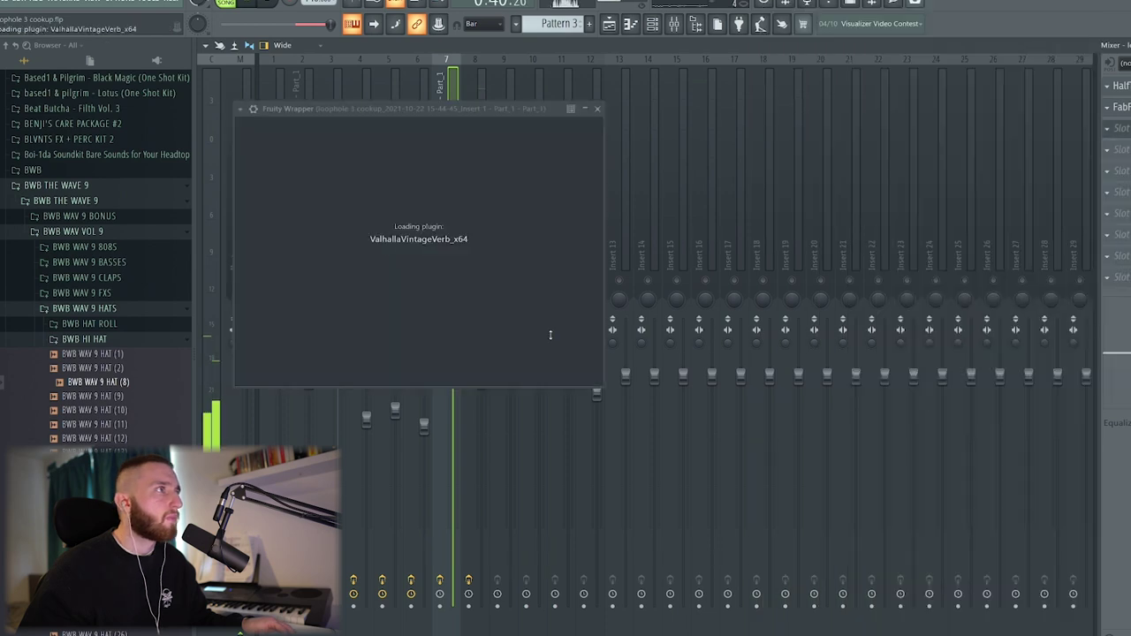
drag(334, 283, 335, 284)
drag(278, 217, 279, 247)
drag(801, 292, 800, 268)
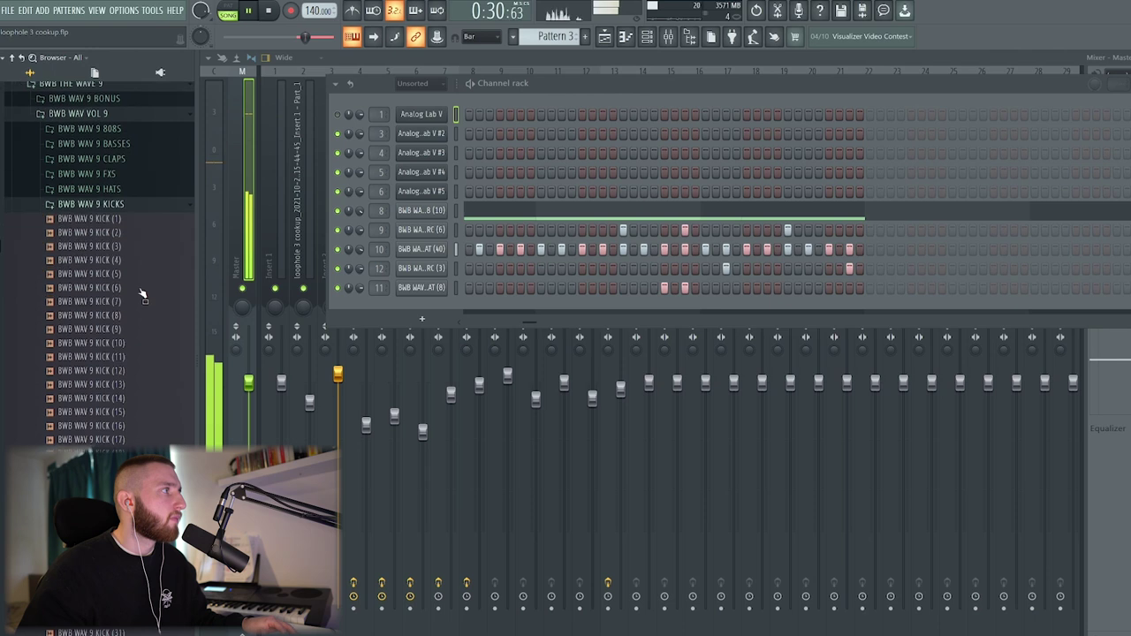
- Browse the BWB WAV 9 KICKS folder and add BWB WAV 9 KICK (9) as a new channel
scroll(132, 283, down, 5)
scroll(124, 283, up, 5)
key(space)
click(117, 323)
drag(476, 329, 473, 307)
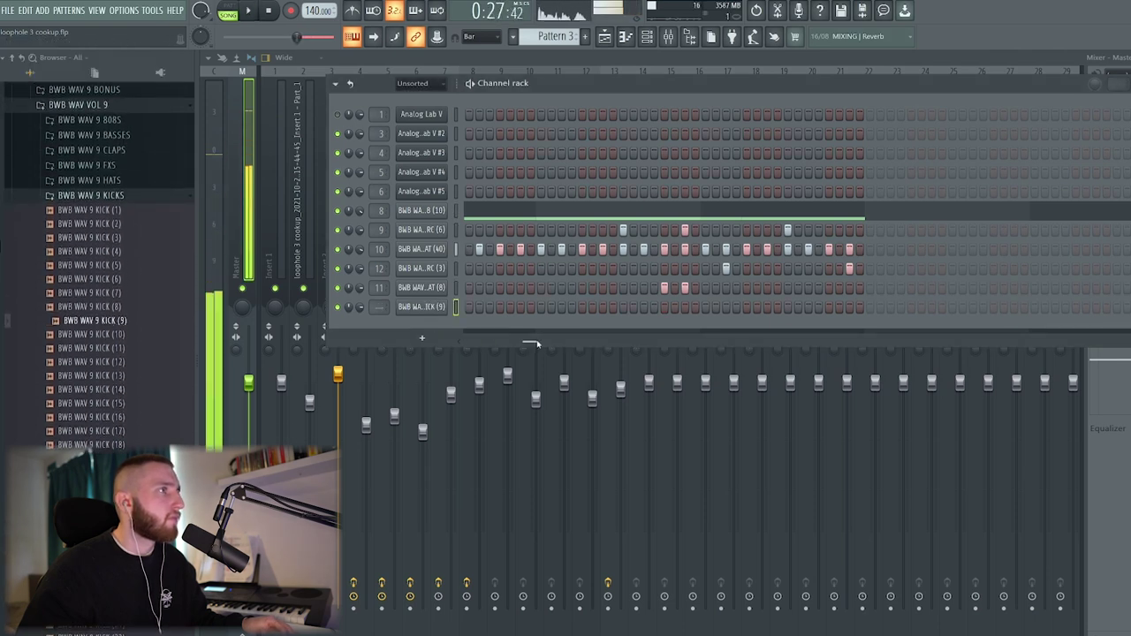
- Place kick hits on steps 1, 21, 33, 43 and 53 of Pattern 3 during playback
click(469, 306)
key(space)
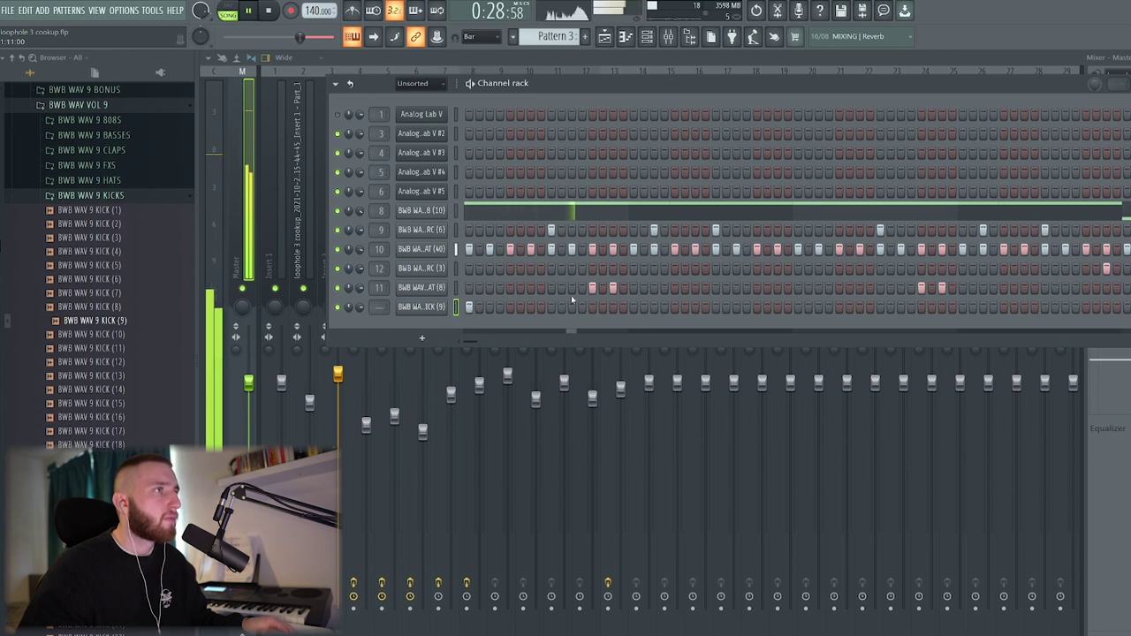
click(798, 306)
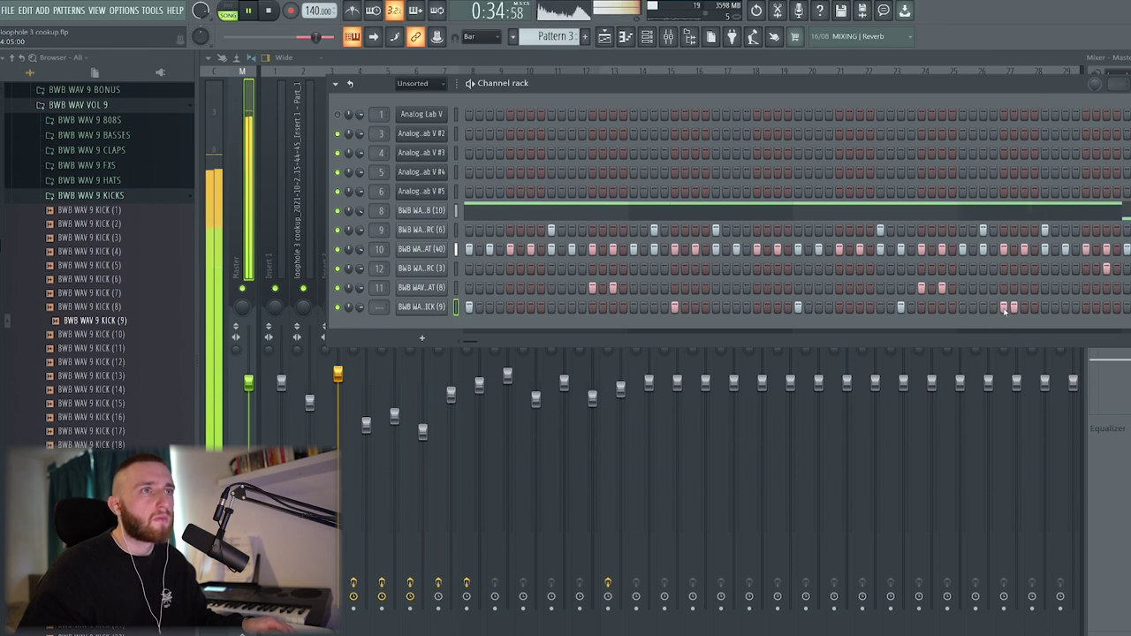
- Duplicate the kick notes from bars 1 to 4 across bars 5 to 8
right_click(400, 304)
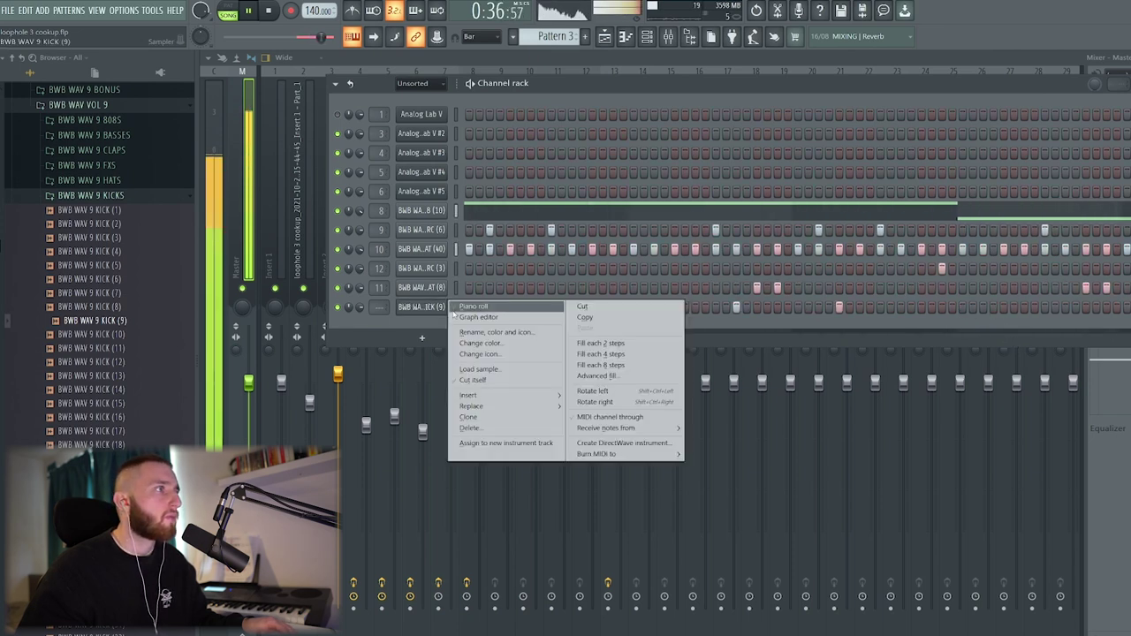
click(457, 308)
key(ctrl+b)
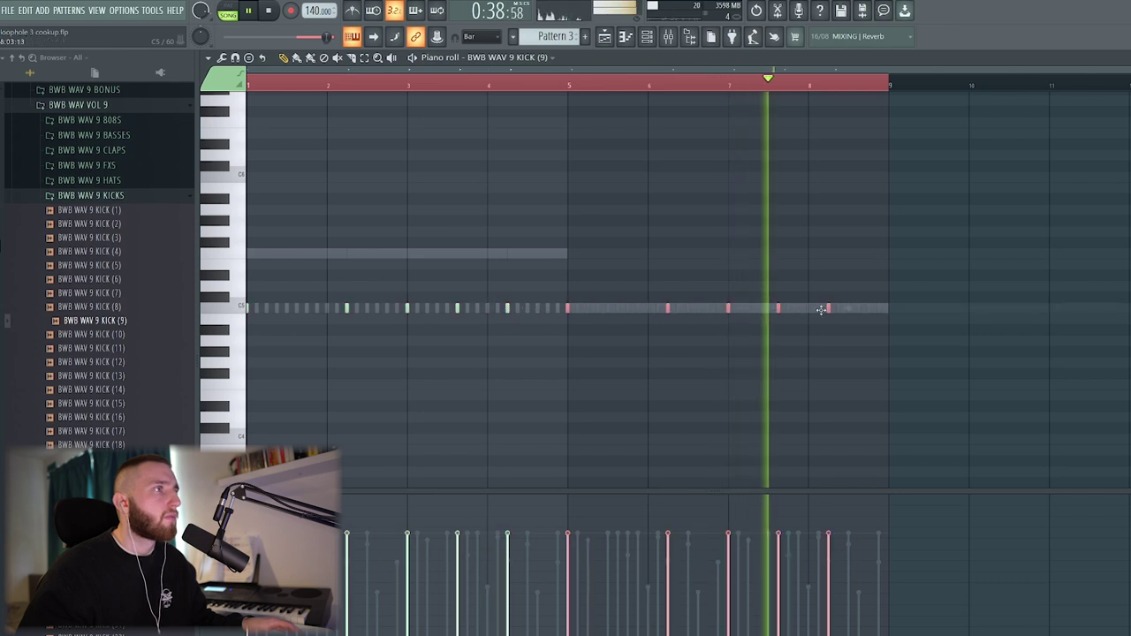
- Audition samples in the BWB WAV 9 SNARES folder and add BWB WAV 9 SNARE (22) as a new channel
key(F6)
click(141, 195)
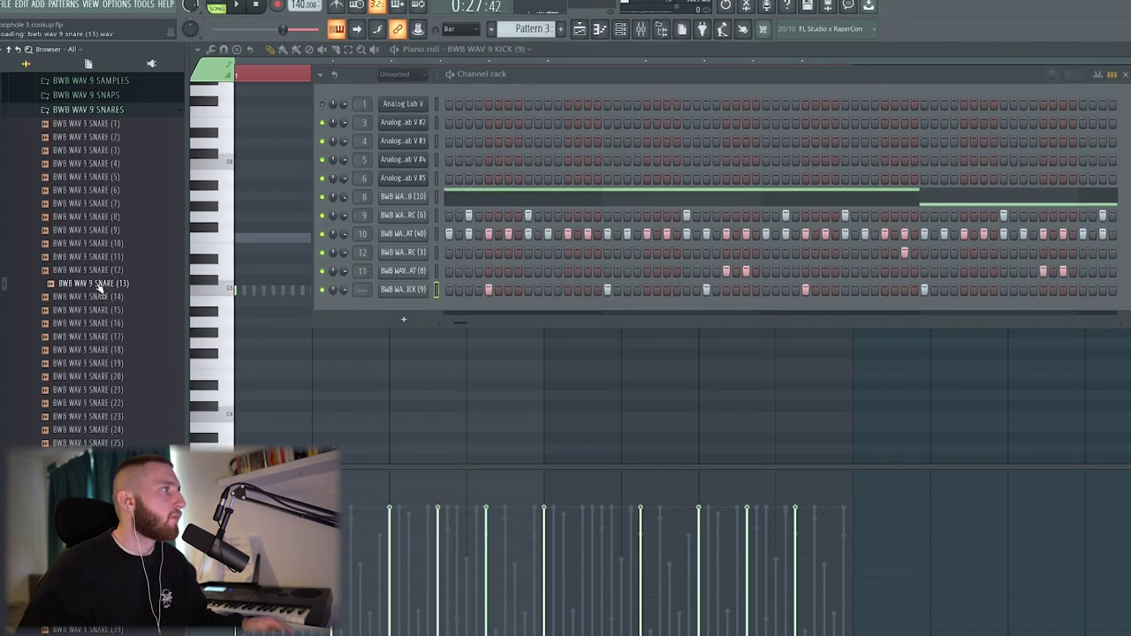
click(101, 244)
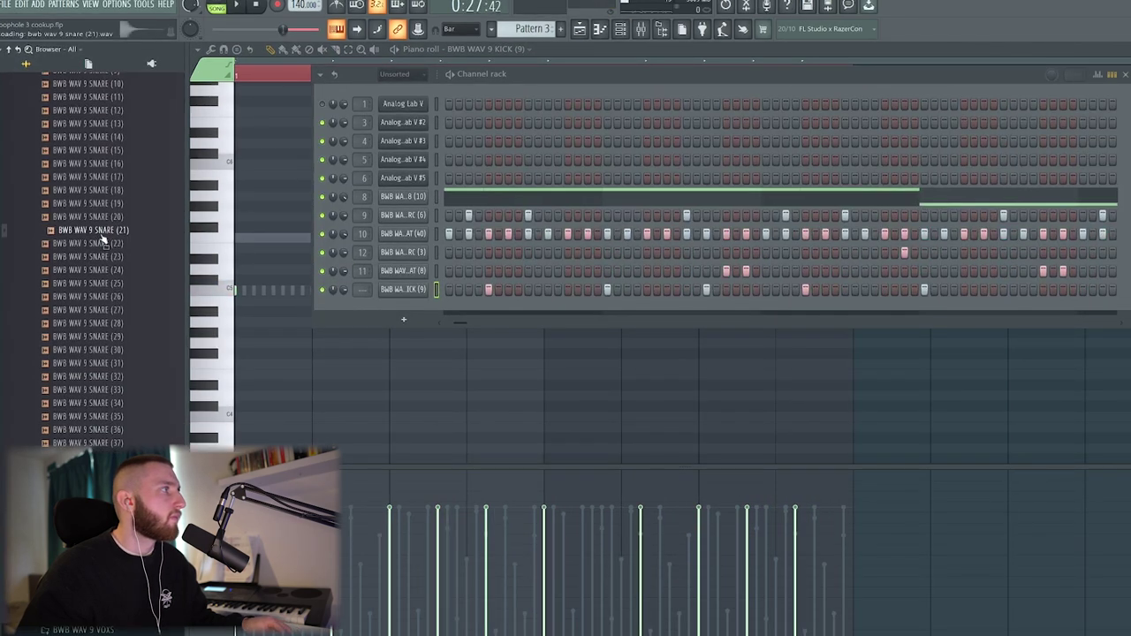
drag(409, 318, 408, 320)
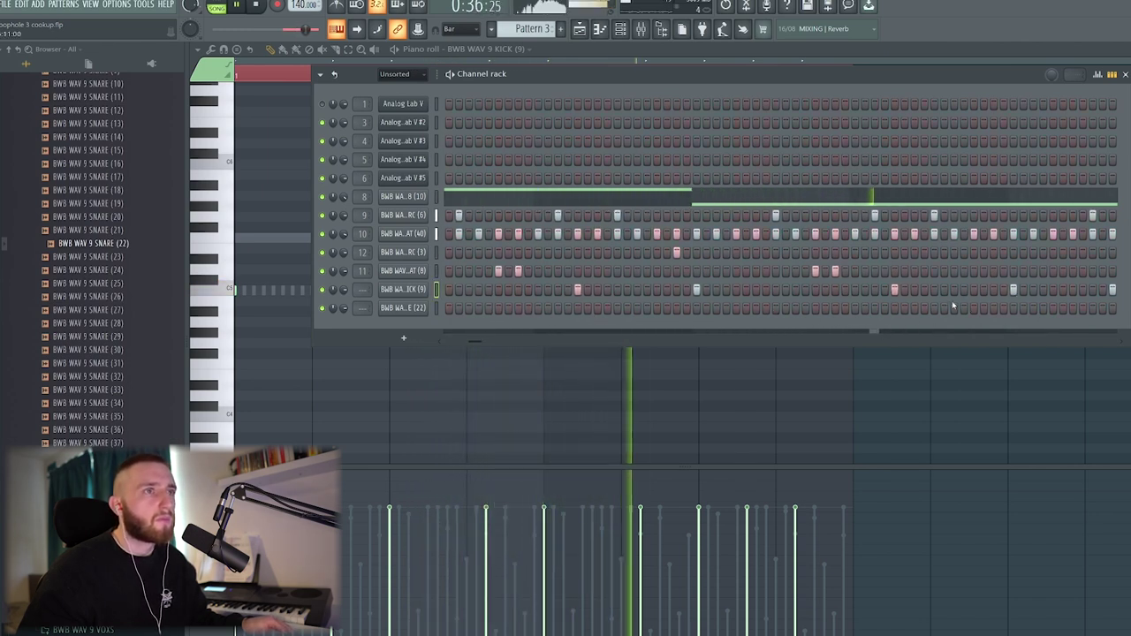
- Place two snare hits two steps apart near the end of bar 6 in Pattern 3
click(974, 309)
click(994, 308)
key(space)
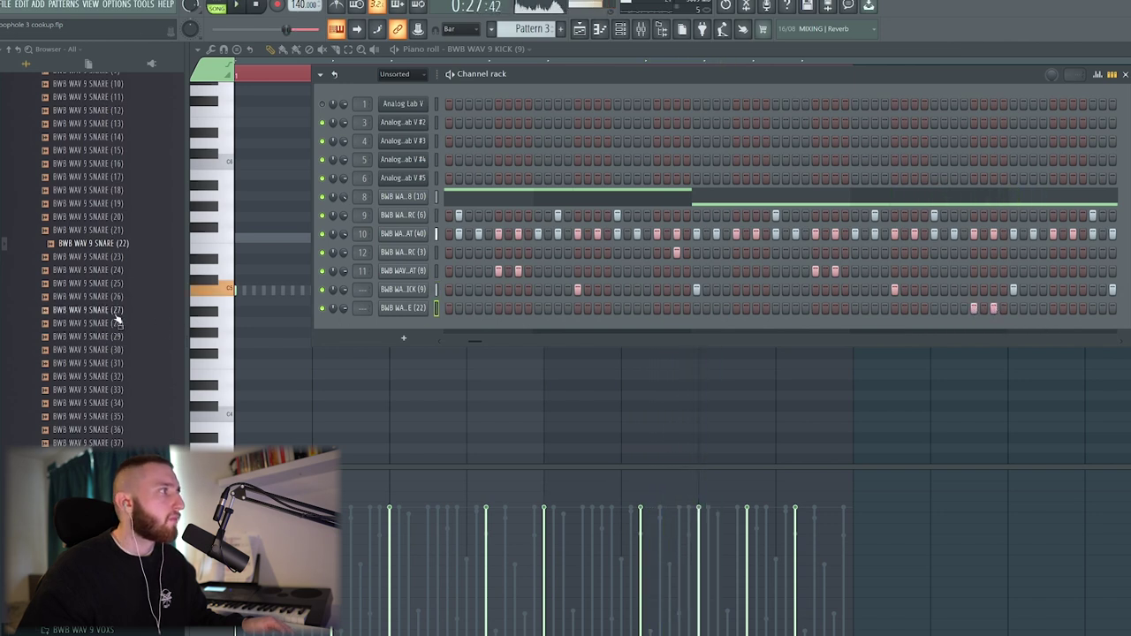
- Replace the new snare channel's sample with BWB WAV 9 SNARE (32)
scroll(88, 336, down, 2)
click(100, 298)
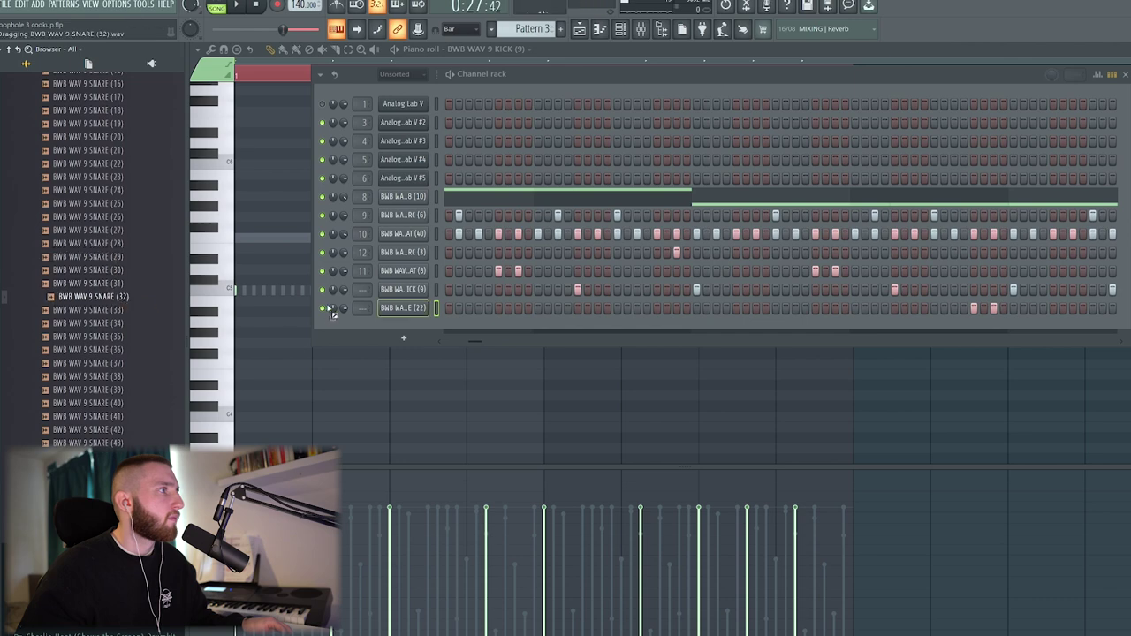
drag(408, 315, 406, 312)
- Lower the volume of the BWB WAV 9 SNARE (32) track on mixer Insert 14 during playback
key(F9)
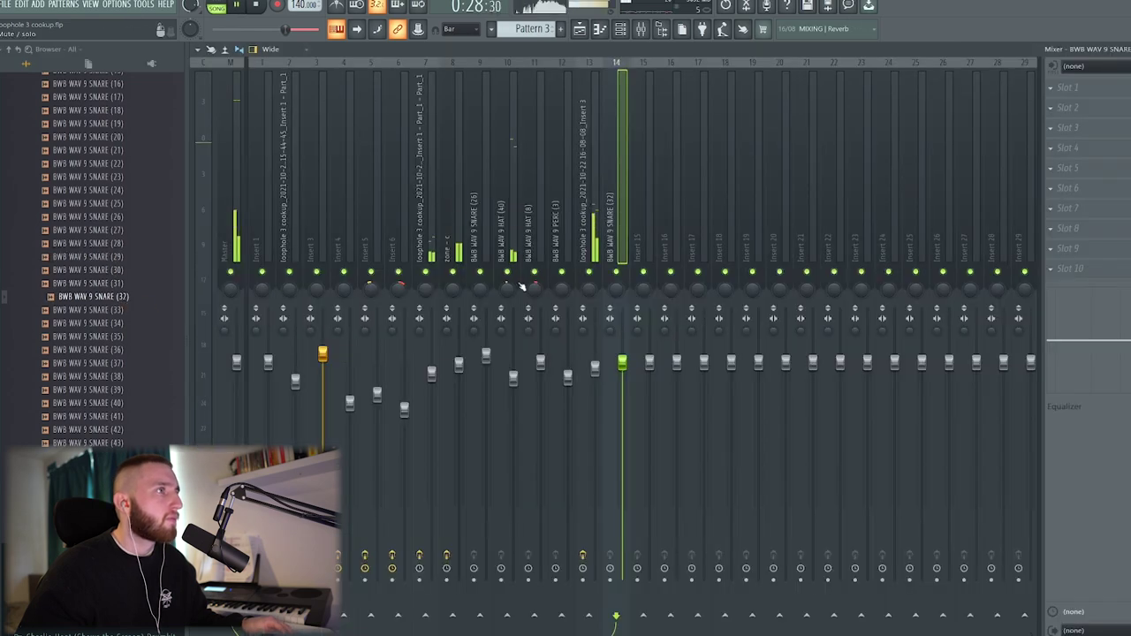
click(564, 164)
click(616, 168)
drag(622, 362, 621, 398)
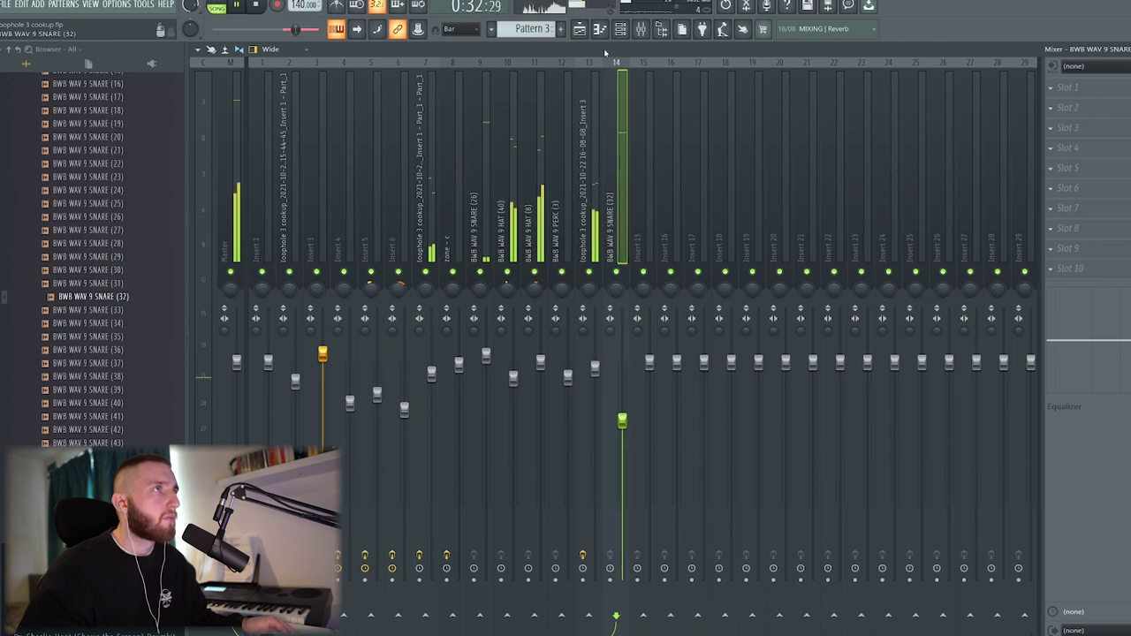
- Route the BWB WAV 9 KICK (9) channel to its own mixer track, Insert 15
key(F6)
drag(631, 343, 493, 332)
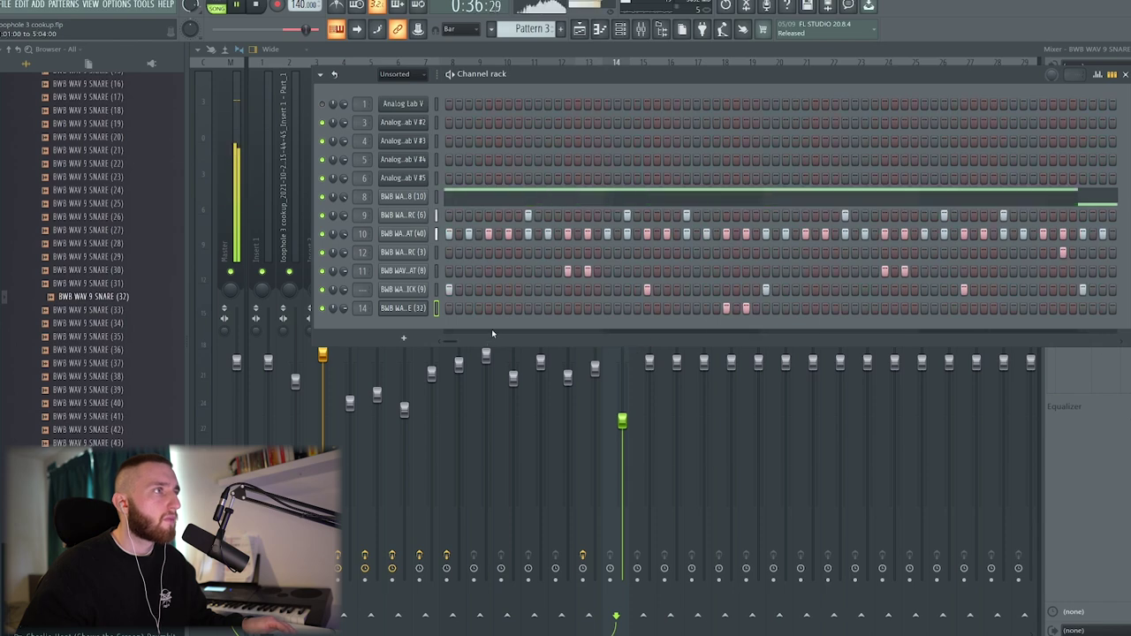
click(400, 291)
key(ctrl+l)
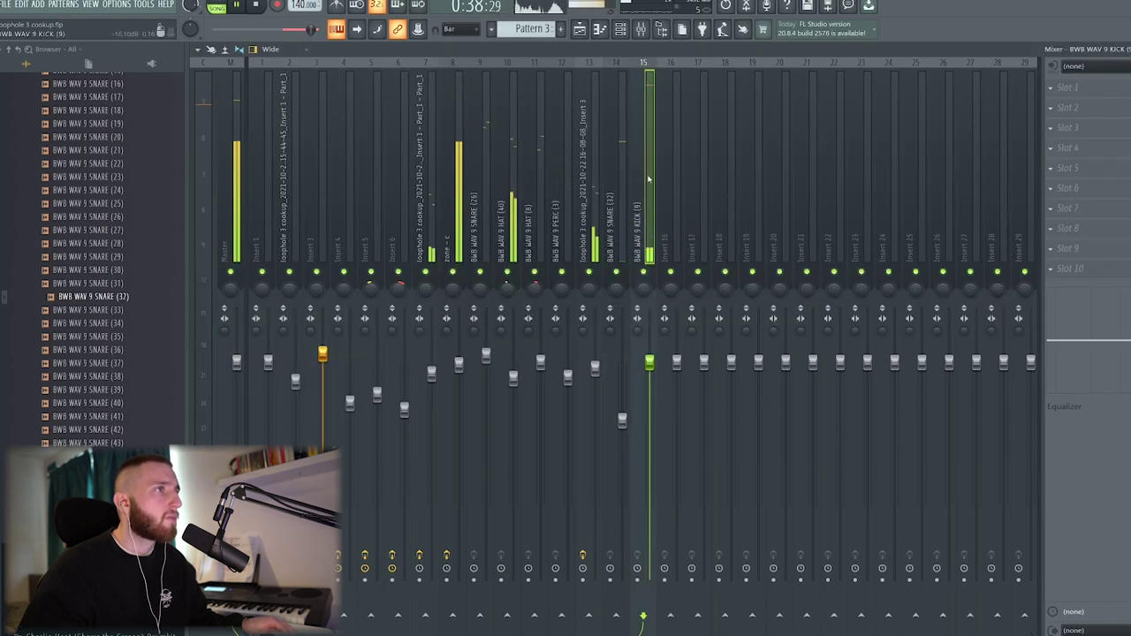
click(463, 196)
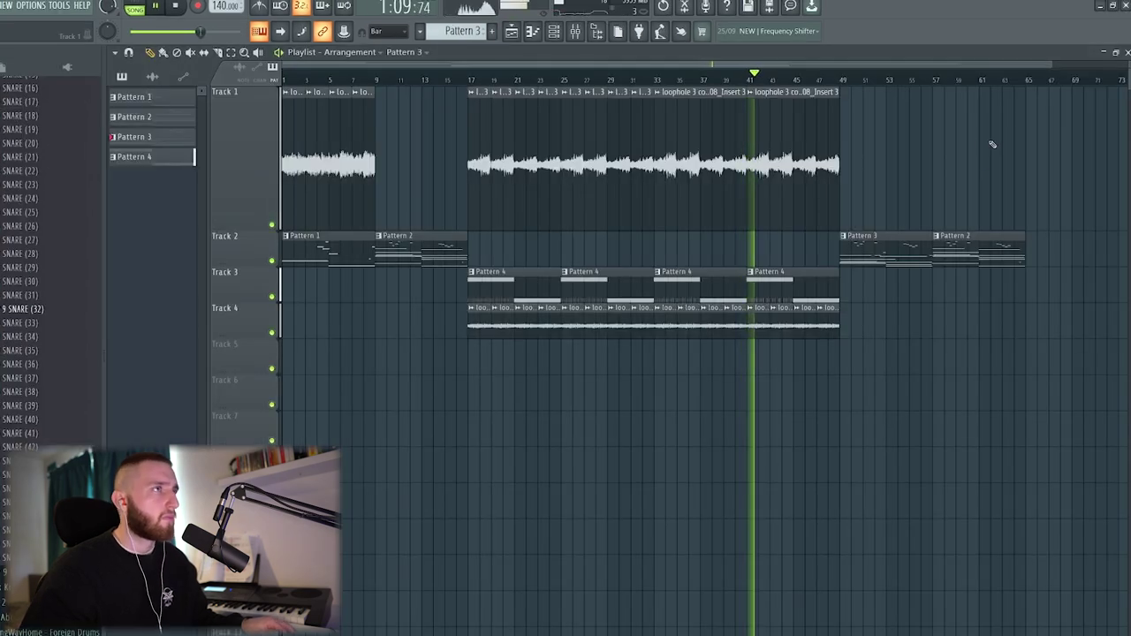